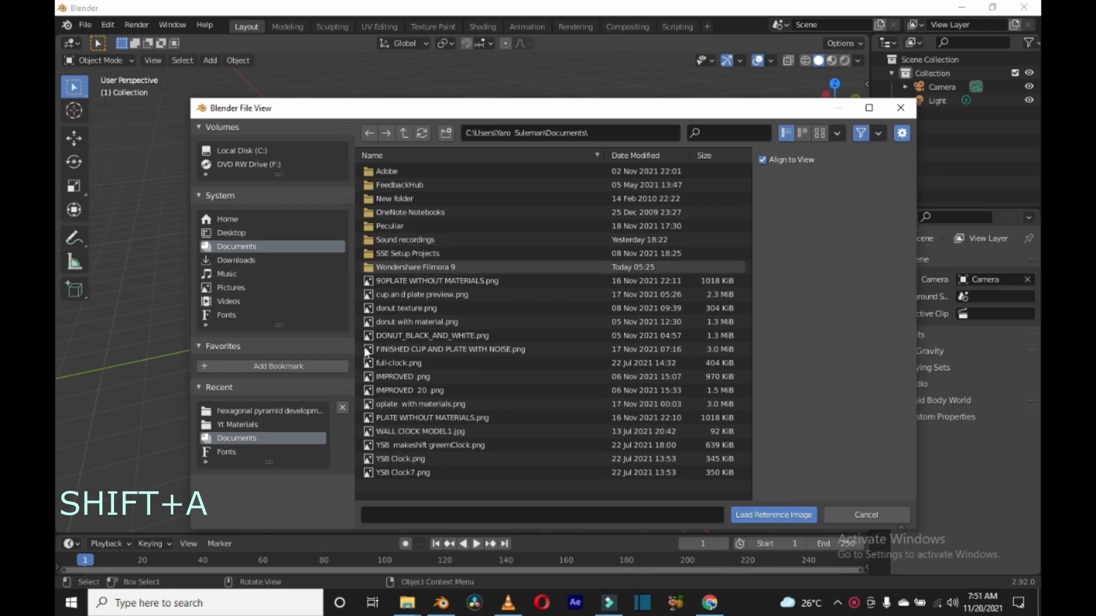
Step: Load "transparent coffee cup freepik.jpg" from the hexagonal pyramid development folder inside Yt Materials as a reference image
click(288, 426)
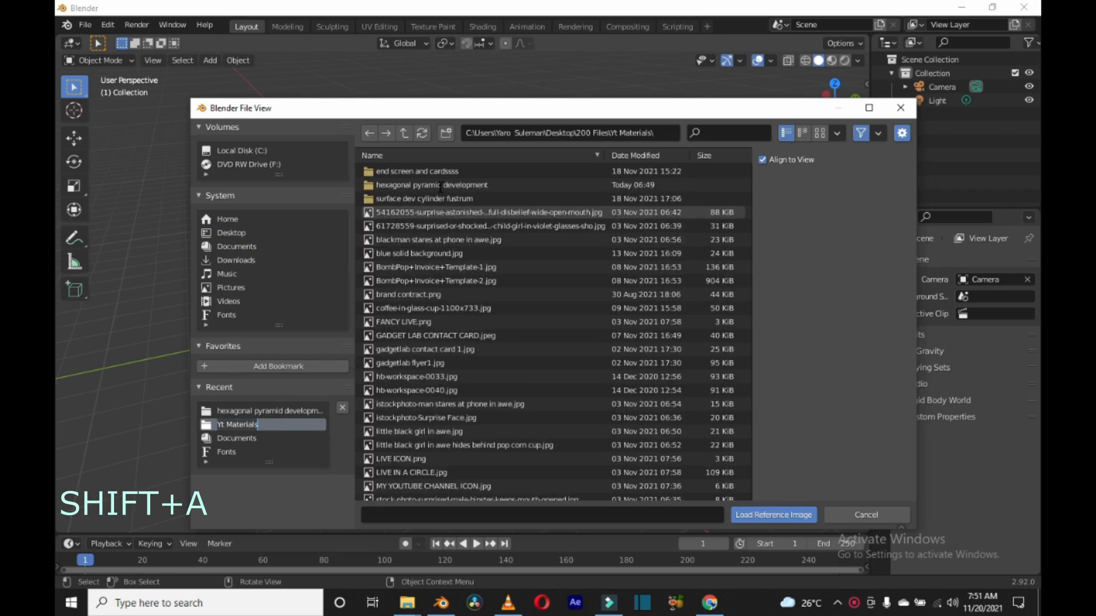
click(432, 194)
click(460, 183)
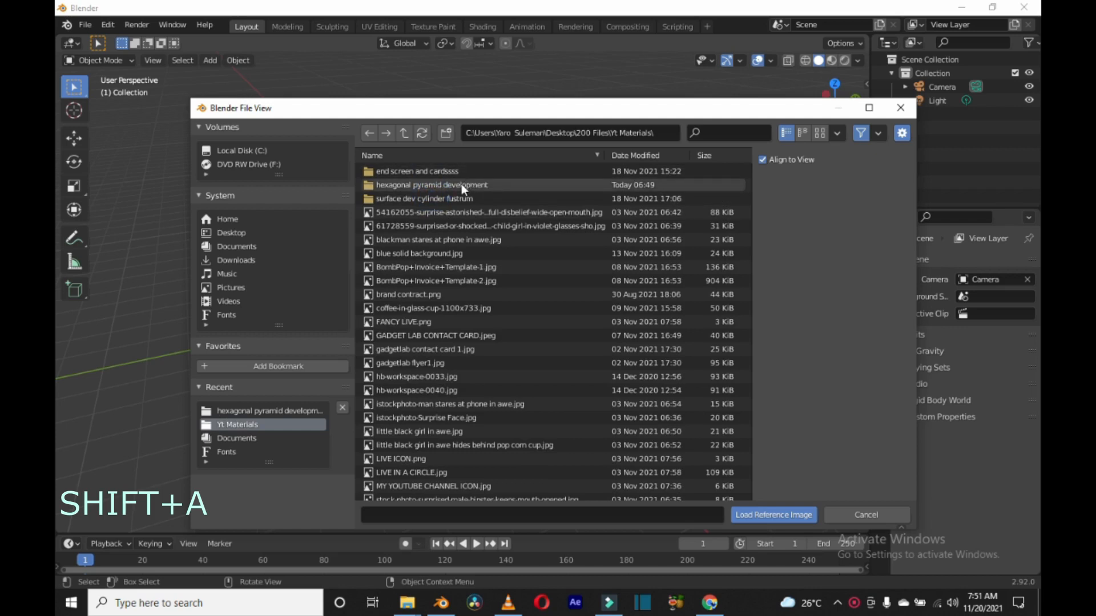
double_click(540, 184)
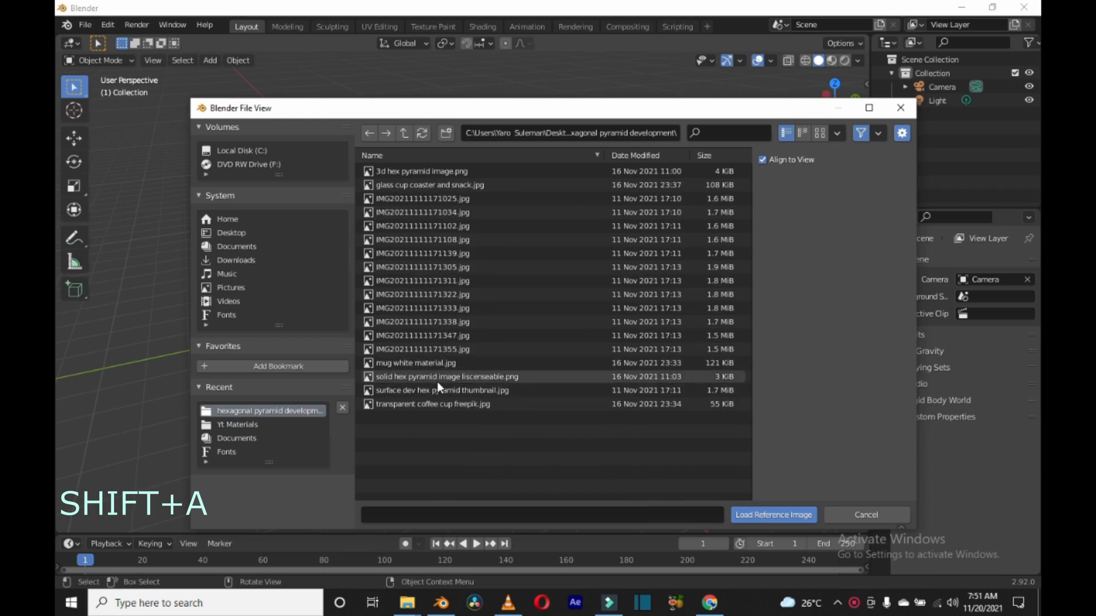
click(451, 403)
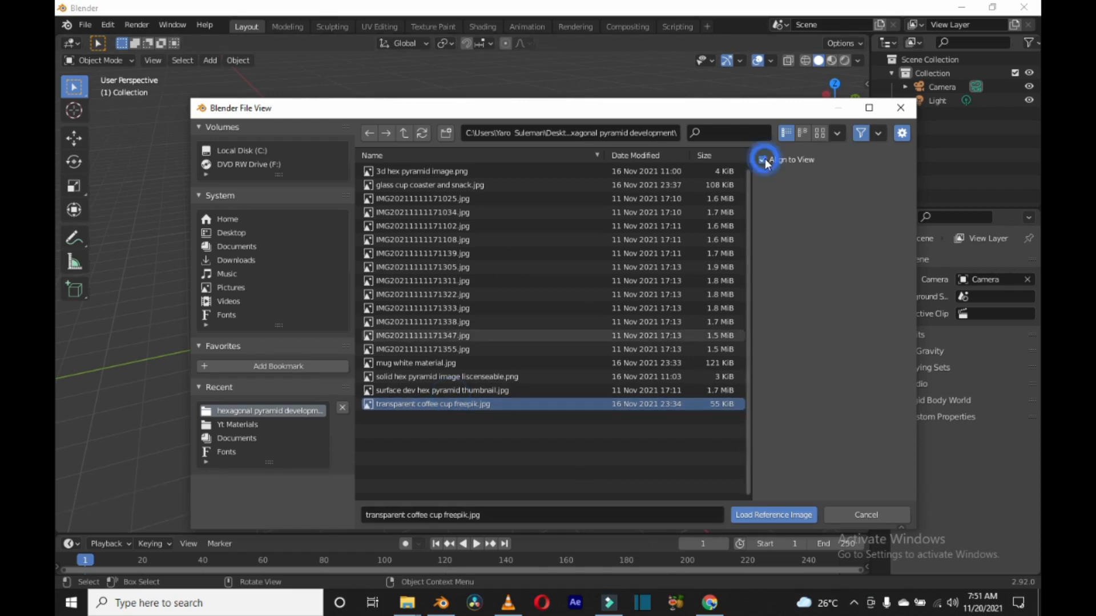
click(772, 514)
Step: Rotate the reference image 90° about the X axis from the front view so it stands upright
key(KP_1)
key(r)
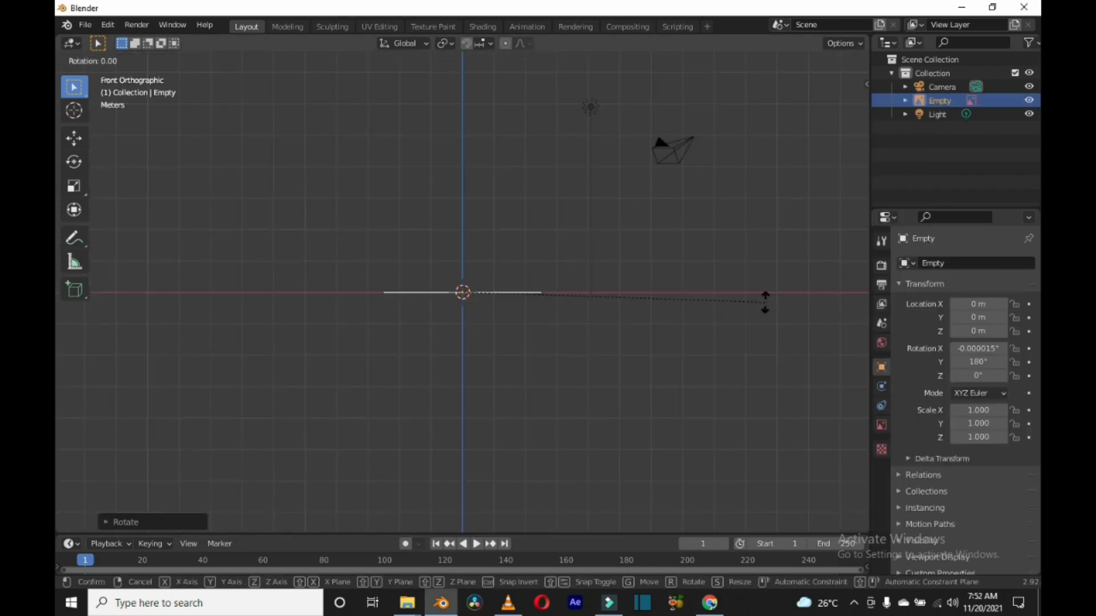
text(9)
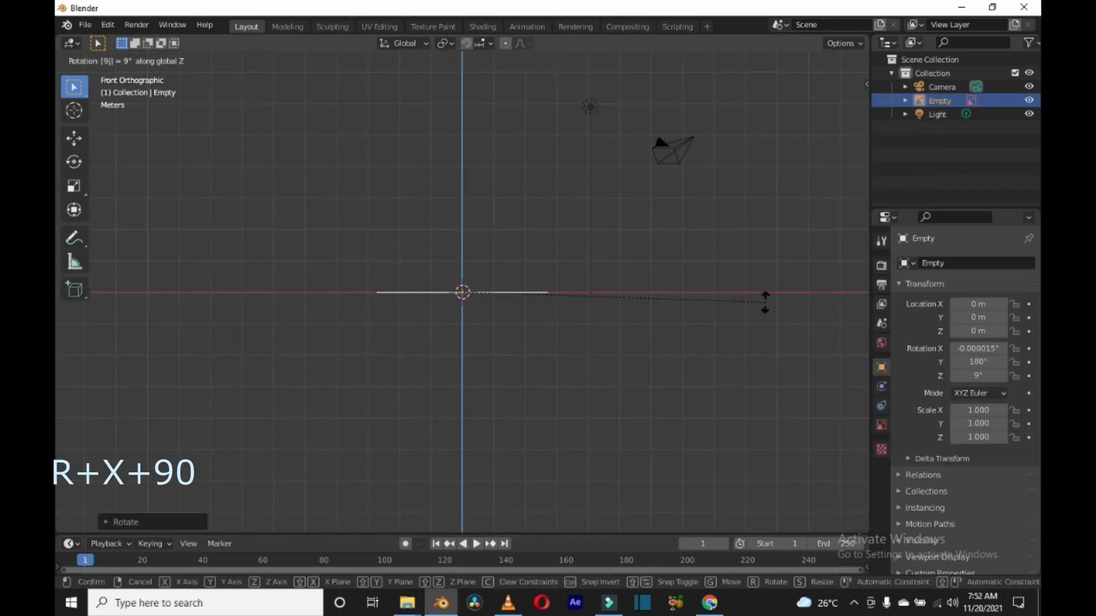
text(x0)
key(Return)
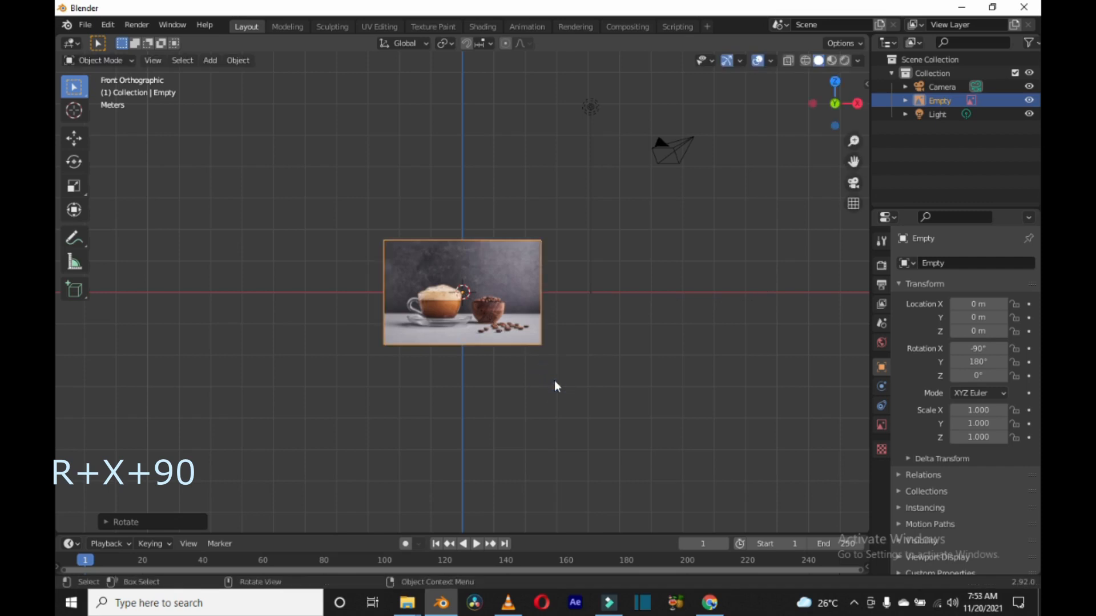
Step: Deselect the reference image and add a mesh cylinder to the scene
middle_drag(611, 392, 585, 314)
scroll(586, 313, up, 5)
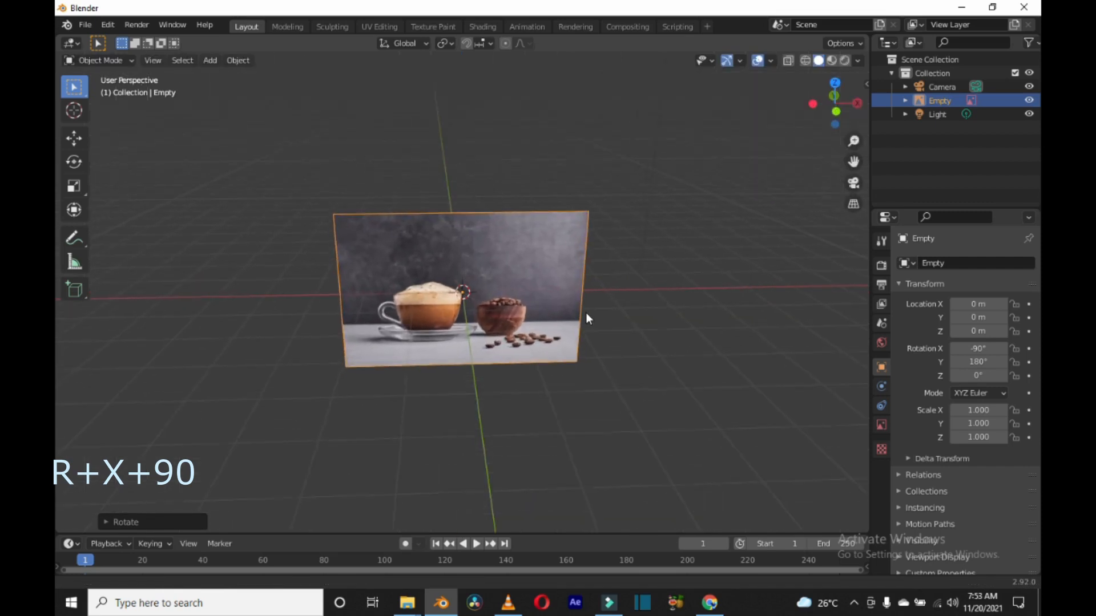
scroll(563, 290, up, 2)
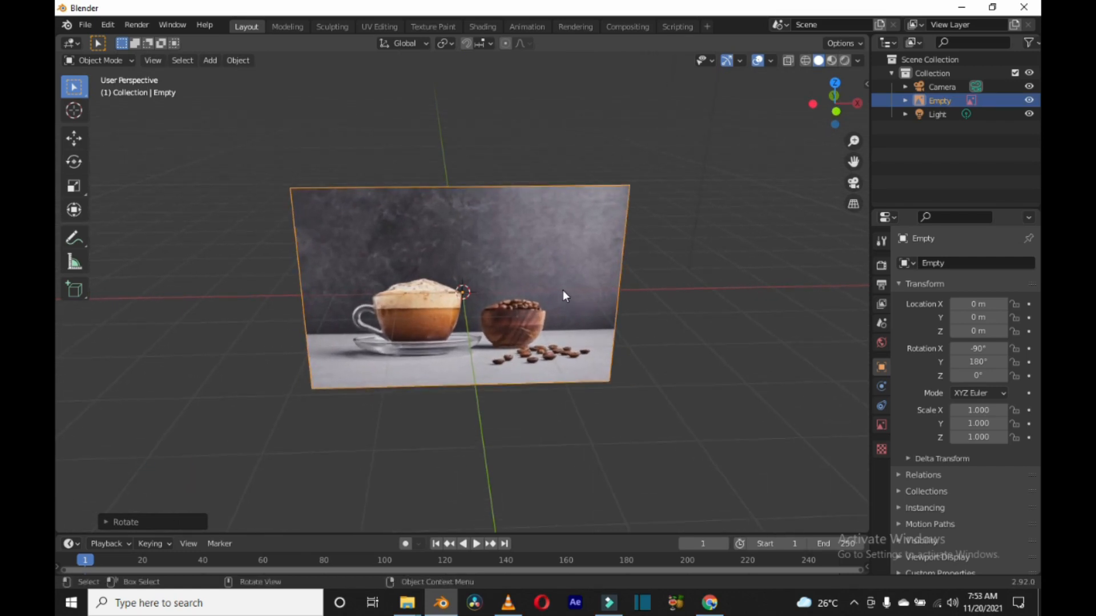
middle_drag(562, 290, 559, 276)
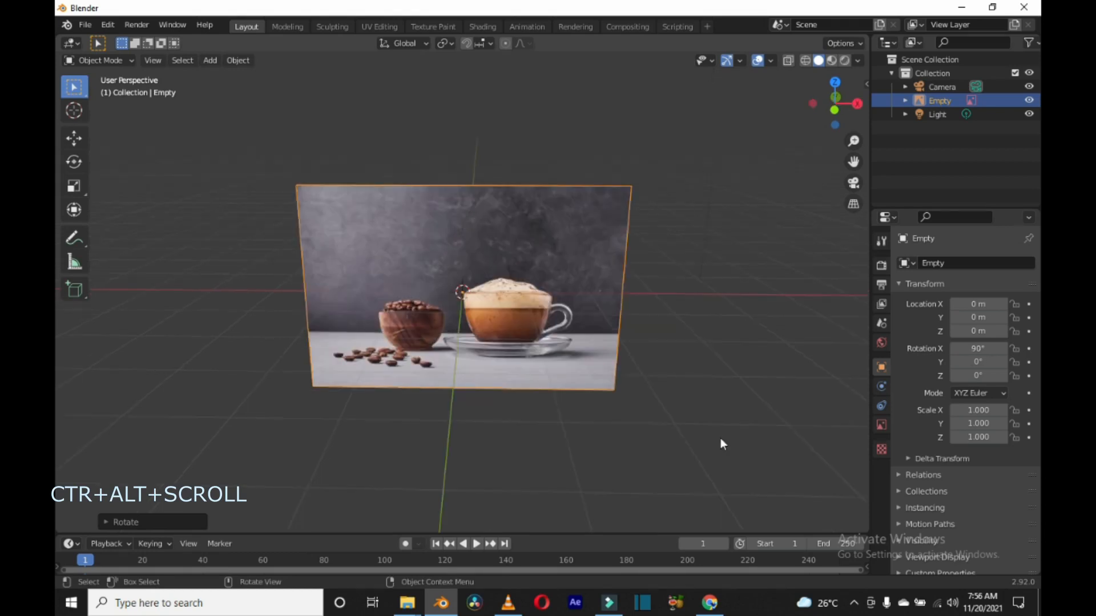
ctrl+alt+scroll(710, 430, up, 2)
ctrl+alt+scroll(693, 408, up, 3)
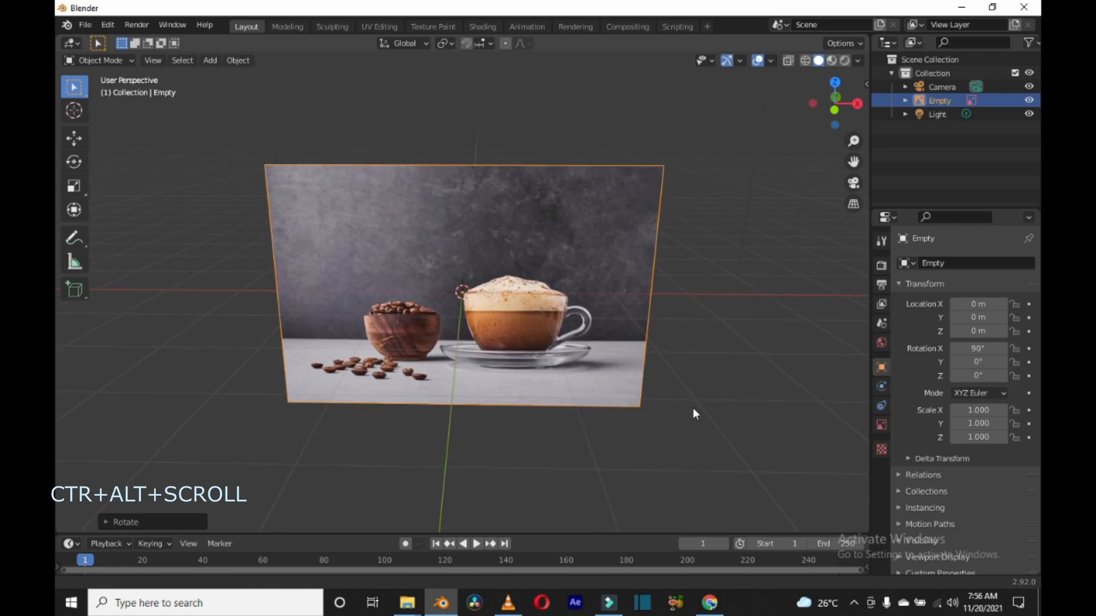
ctrl+alt+scroll(687, 402, up, 4)
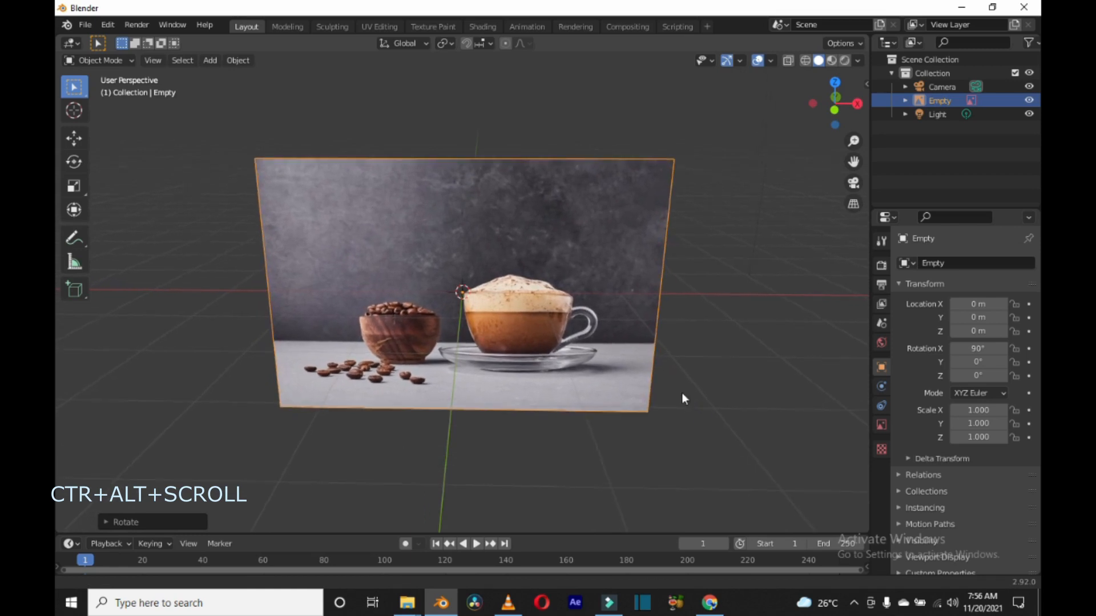
scroll(686, 399, down, 3)
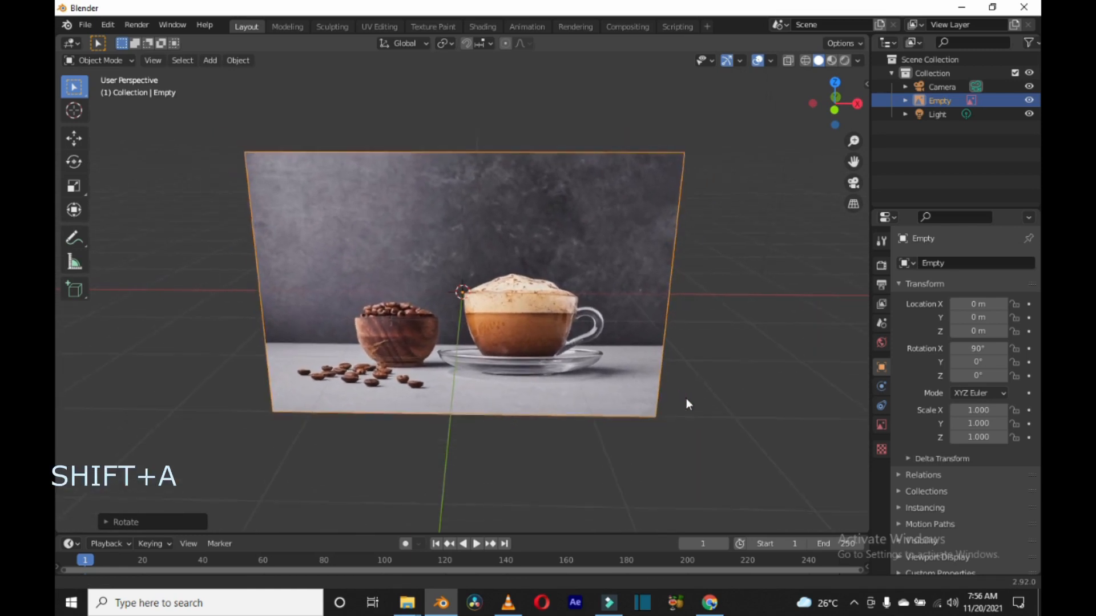
click(686, 398)
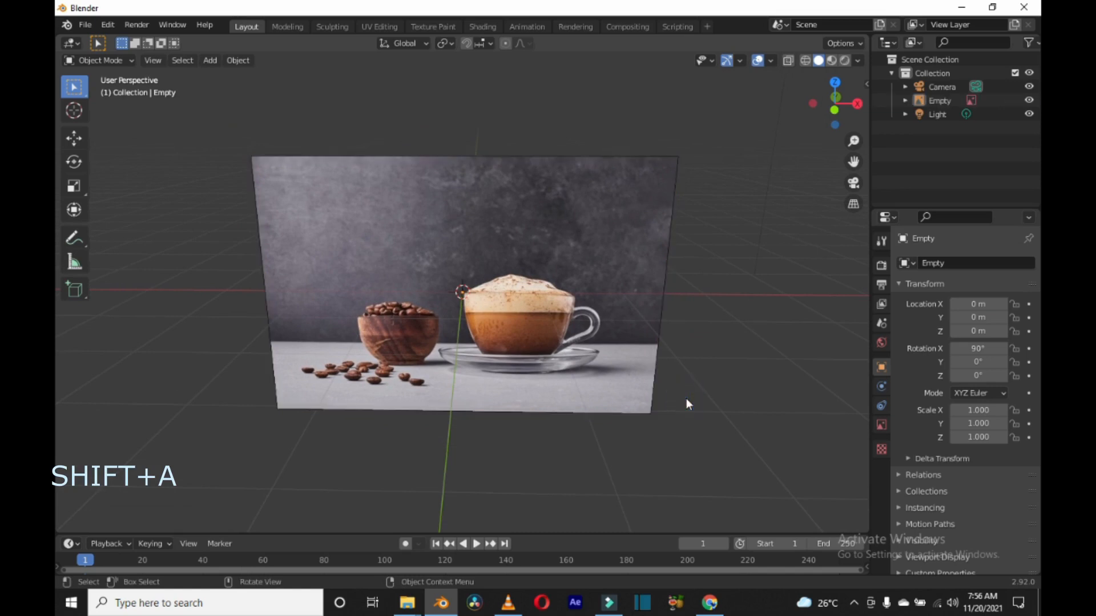
key(shift+a)
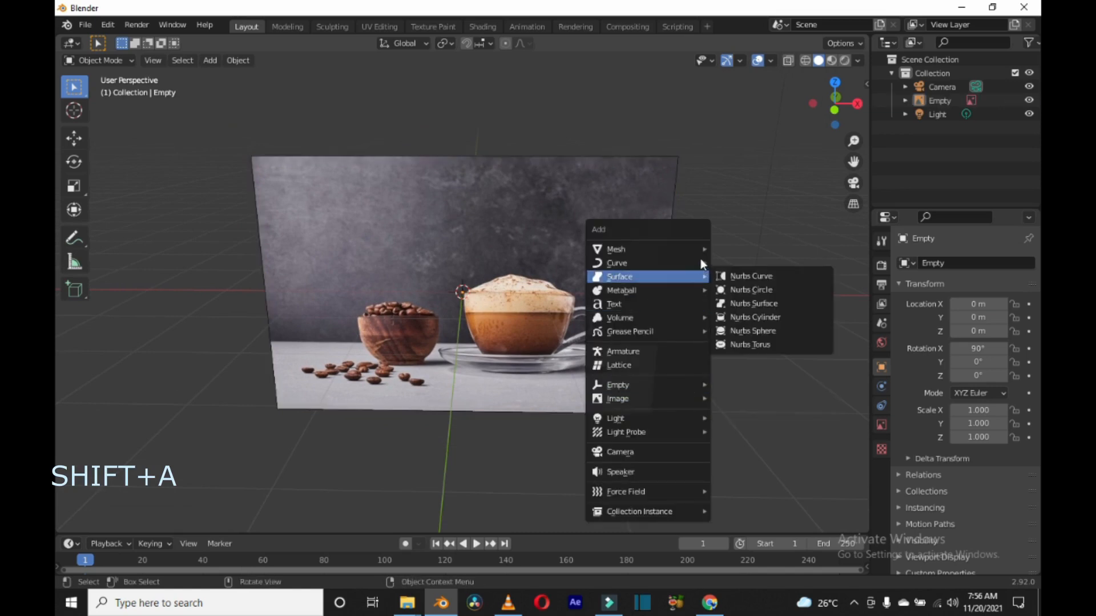
mouse_move(697, 248)
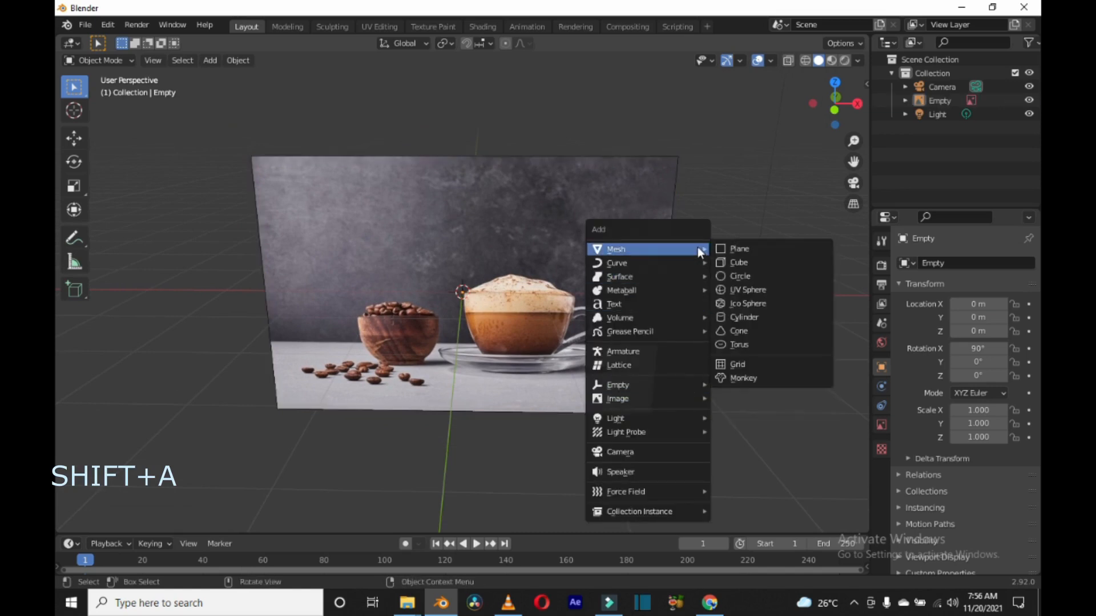
click(737, 317)
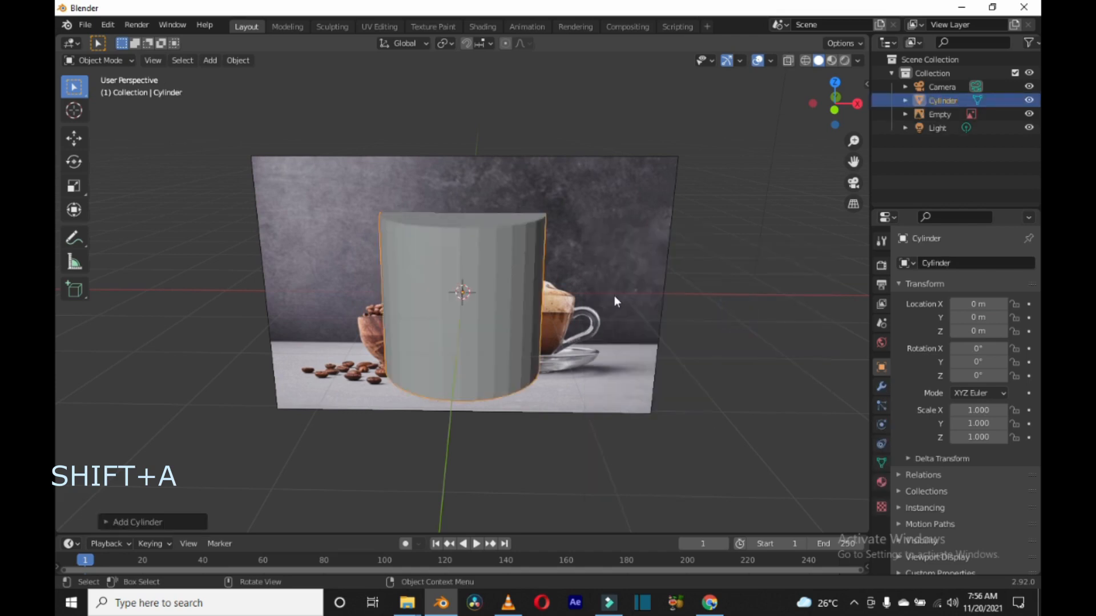
Step: Scale the cylinder down uniformly to about 0.63 to approximate the size of the coffee cup
key(s)
key(shift+z)
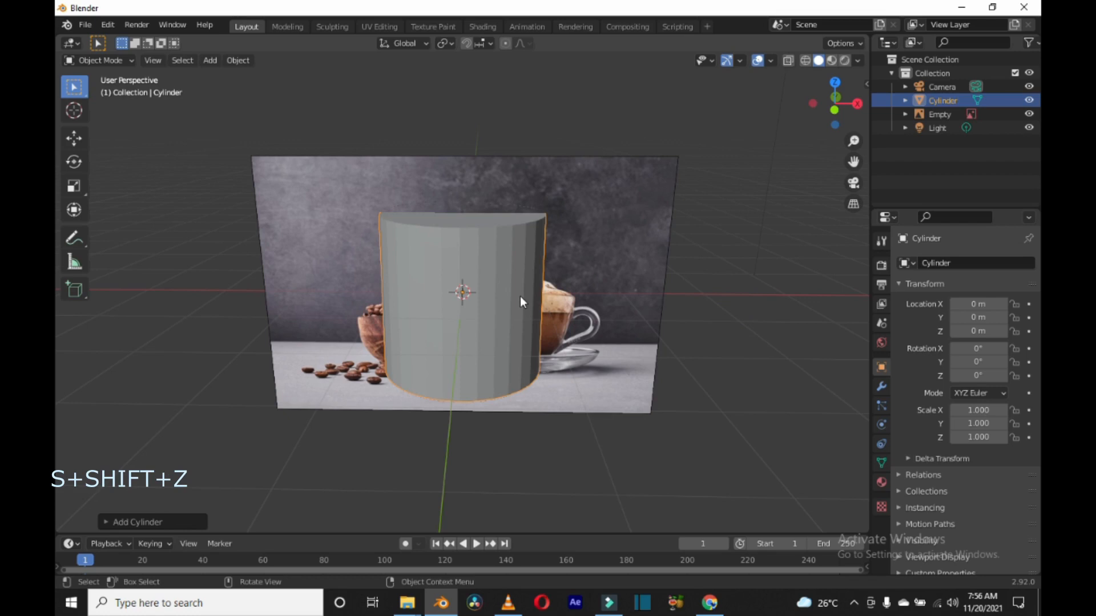
key(s)
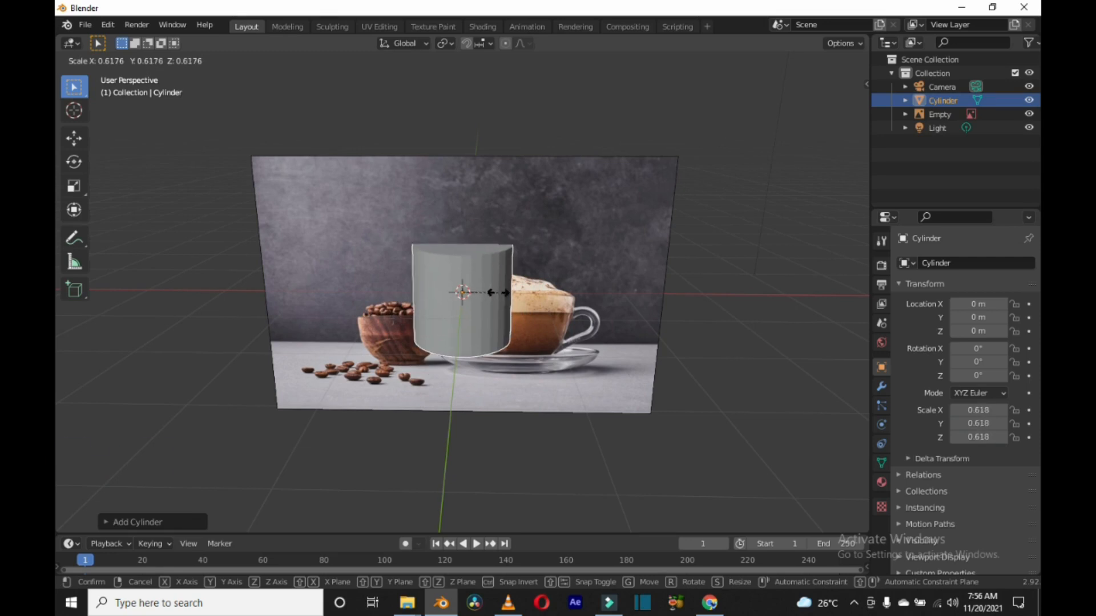
click(499, 292)
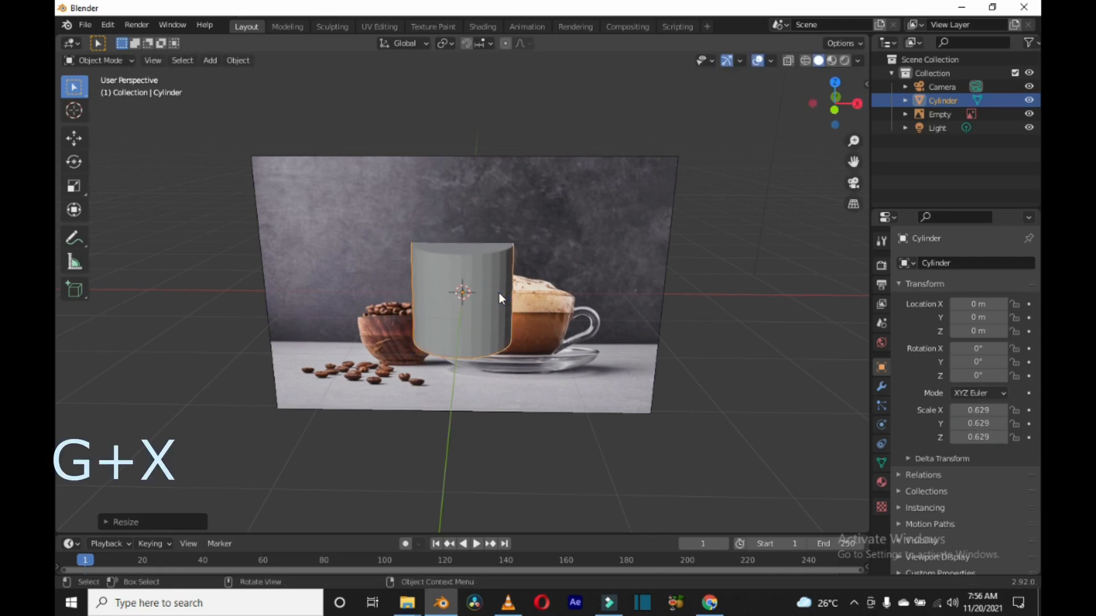
Step: Move the cylinder along the X axis to about 0.69 m, over the coffee cup in the reference image
key(g)
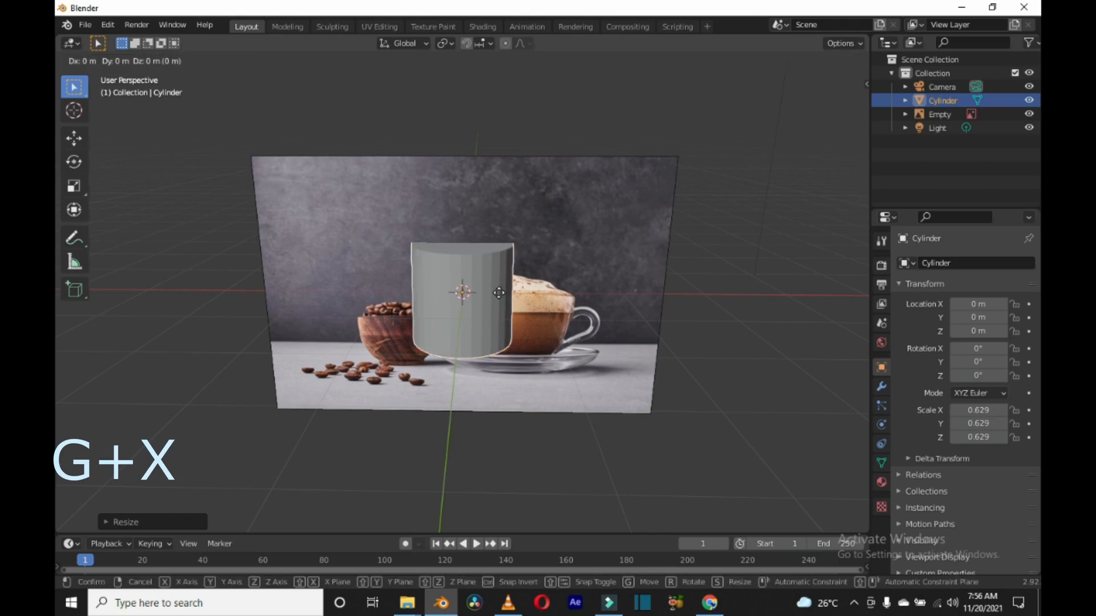
key(x)
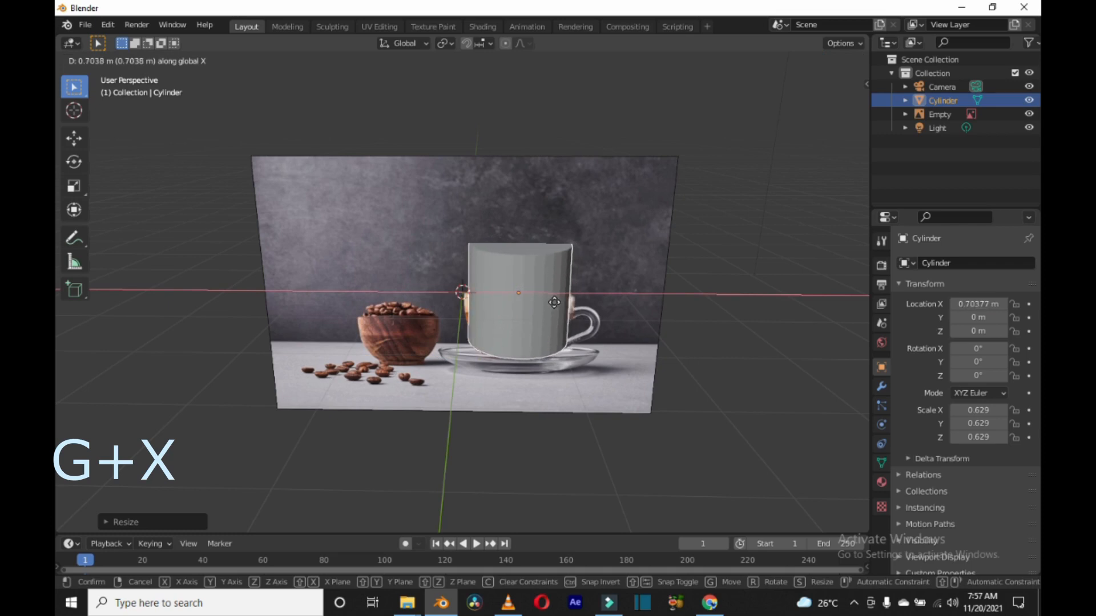
click(553, 302)
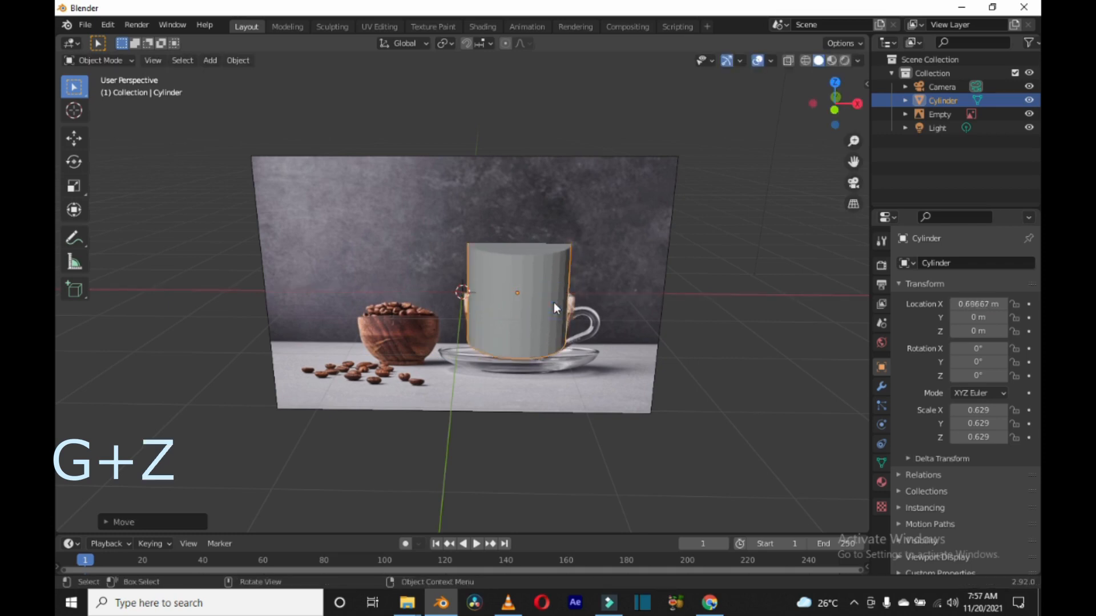
Step: Lower the cylinder along the Z axis to about -0.64 m, aligning its upper edge with the cup's rim
key(g)
key(z)
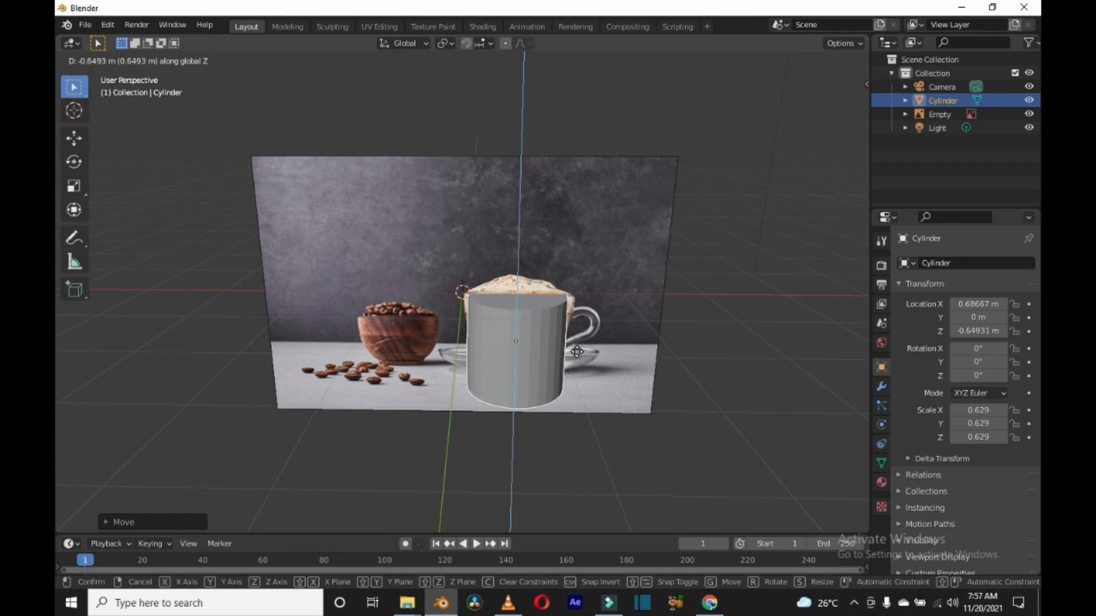
click(577, 351)
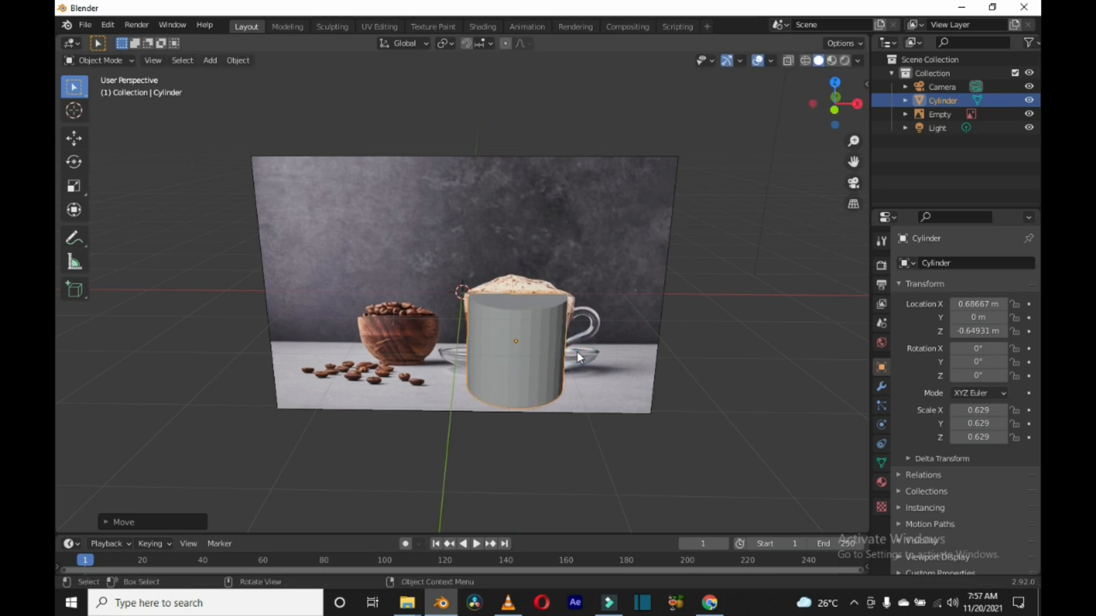
middle_drag(577, 352, 578, 326)
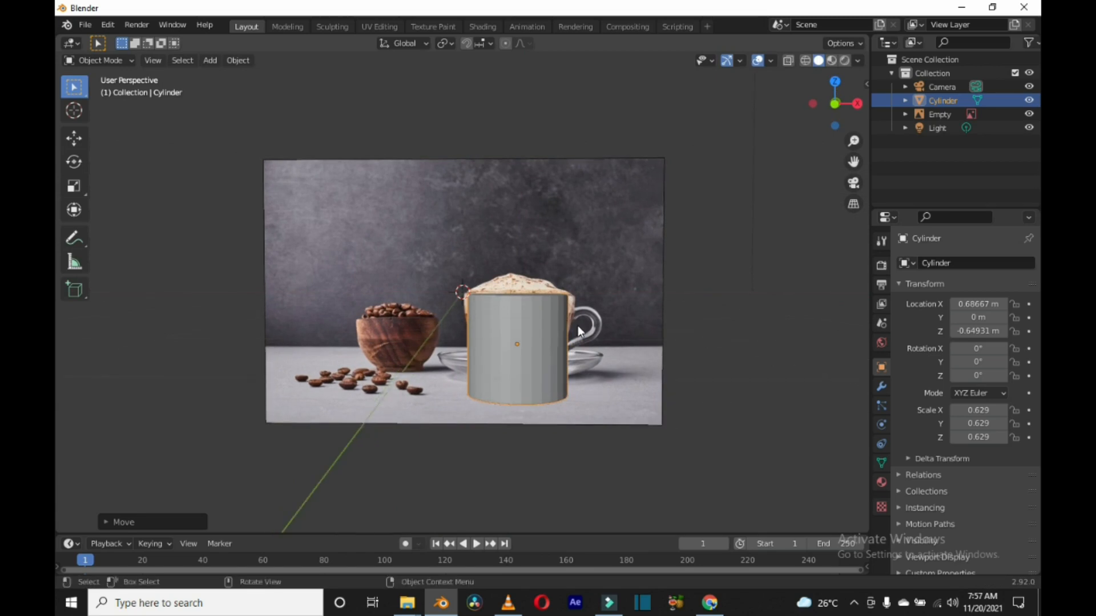
key(g)
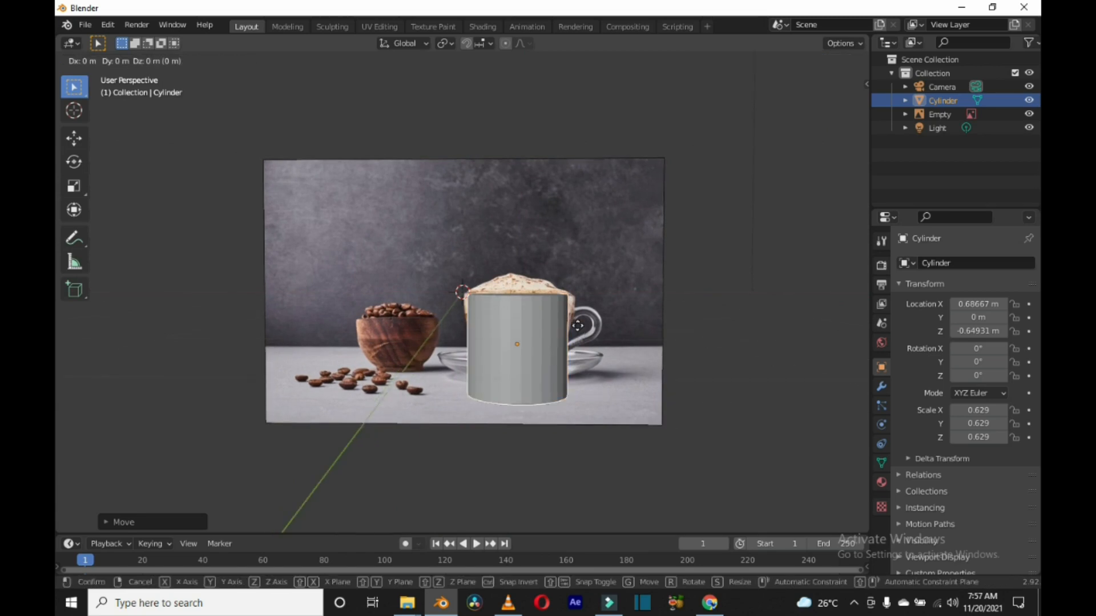
key(z)
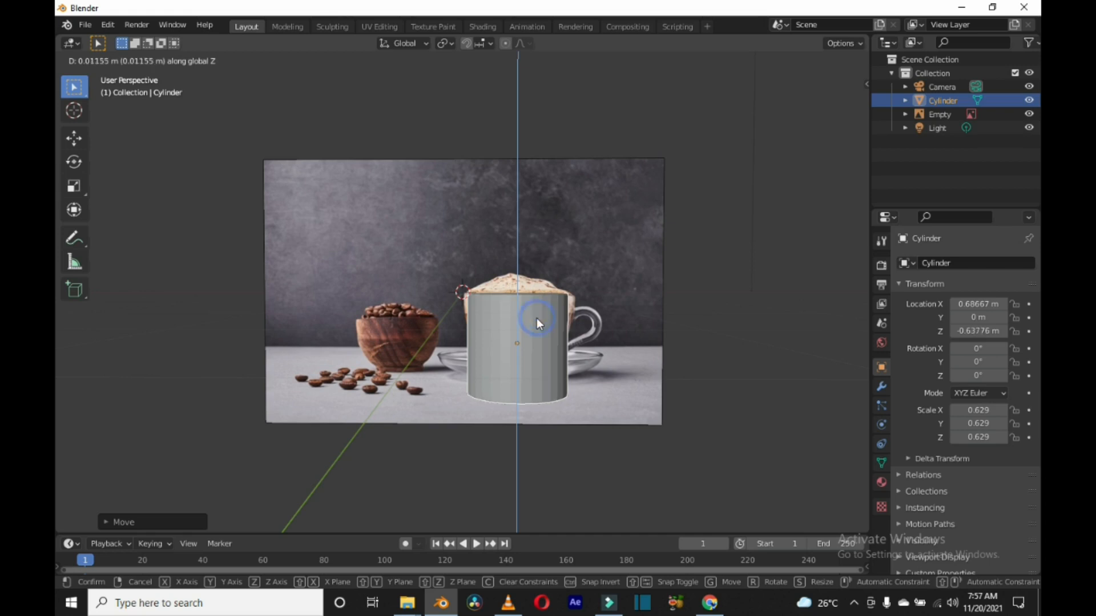
click(536, 317)
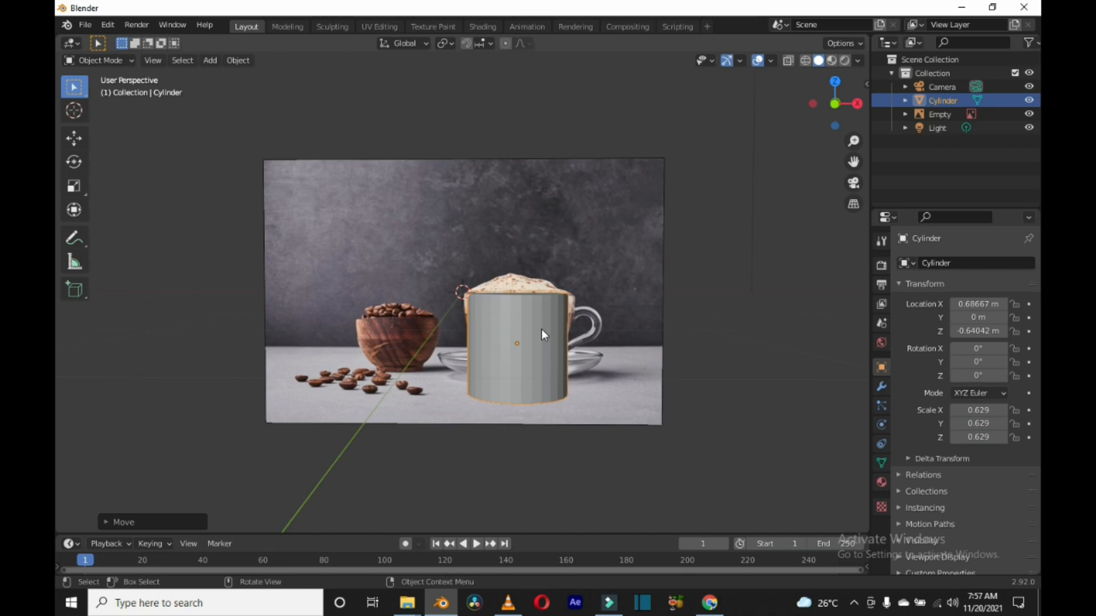
Step: Widen the cylinder to a scale of about 0.795 in X and Y, excluding the Z axis
key(s)
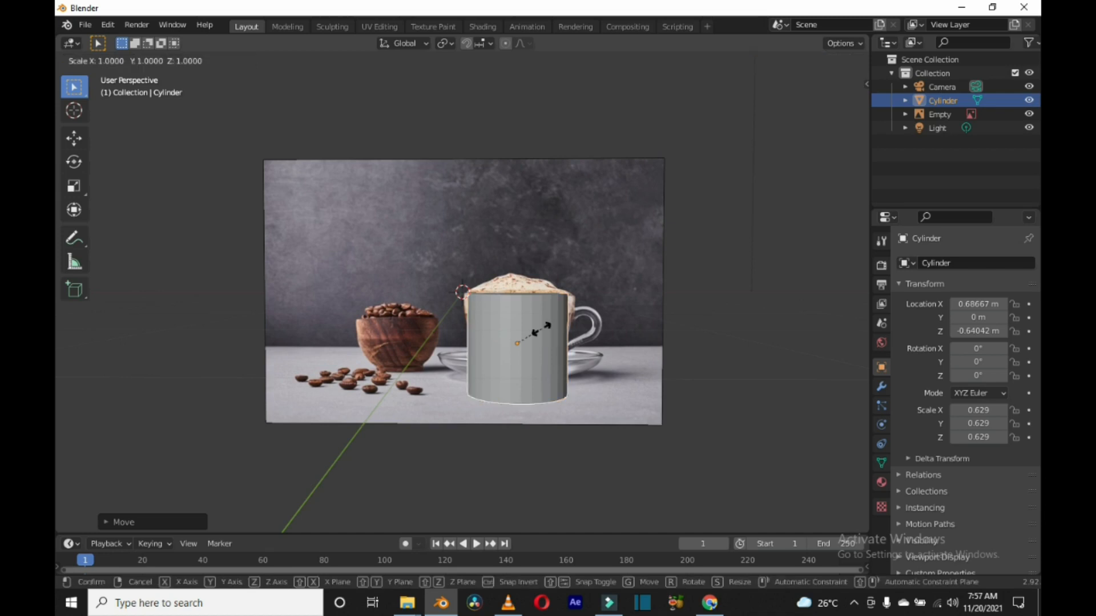
key(shift+z)
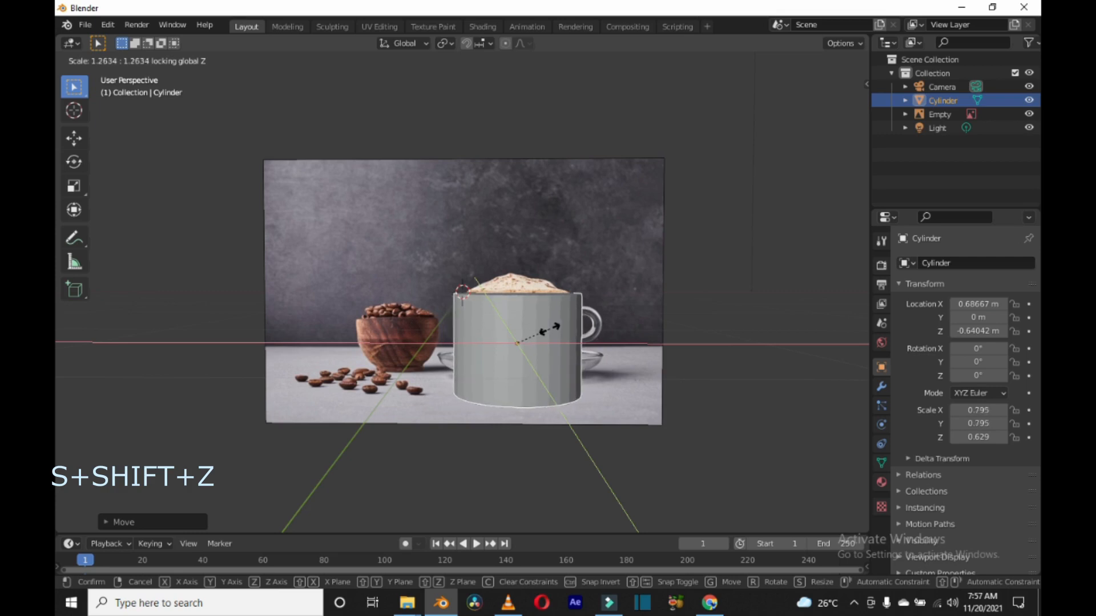
click(550, 330)
Step: Switch the cylinder to Edit Mode while facing the reference image from the front
key(Tab)
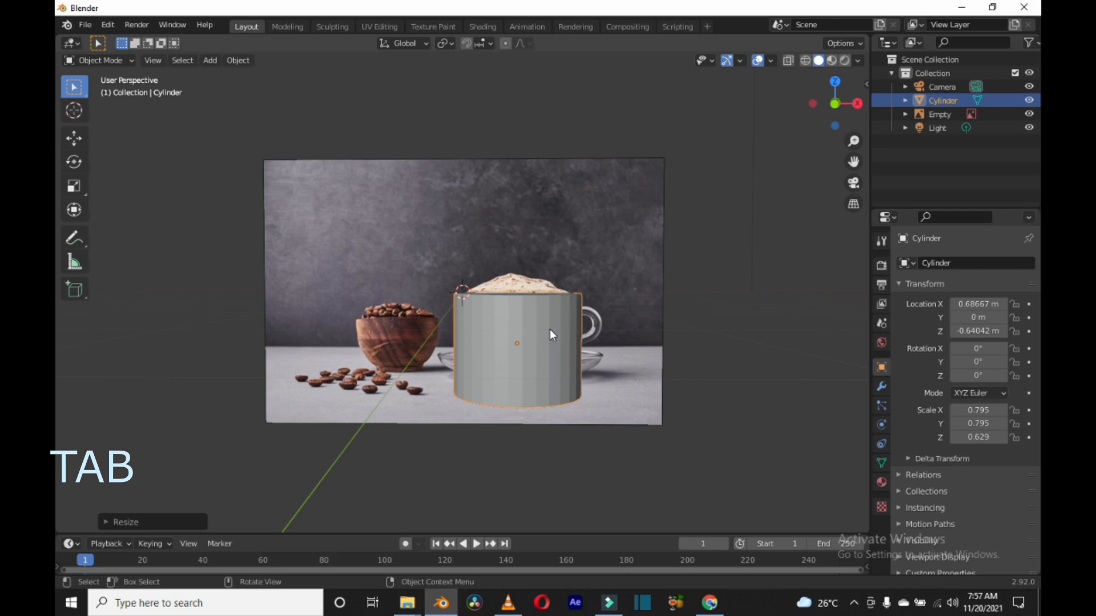
key(KP_4)
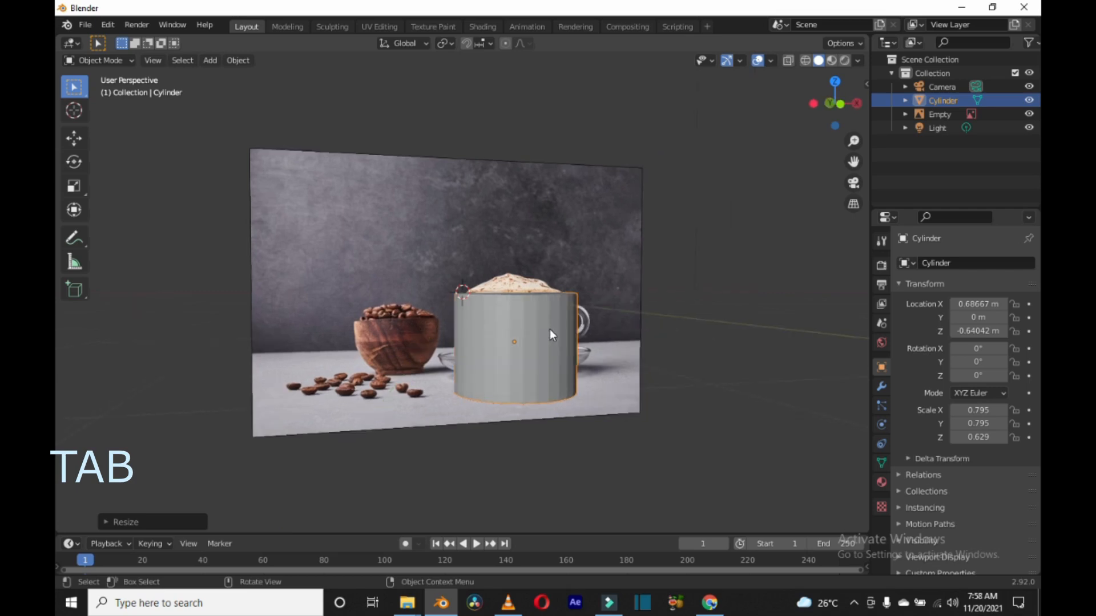
middle_drag(549, 329, 522, 326)
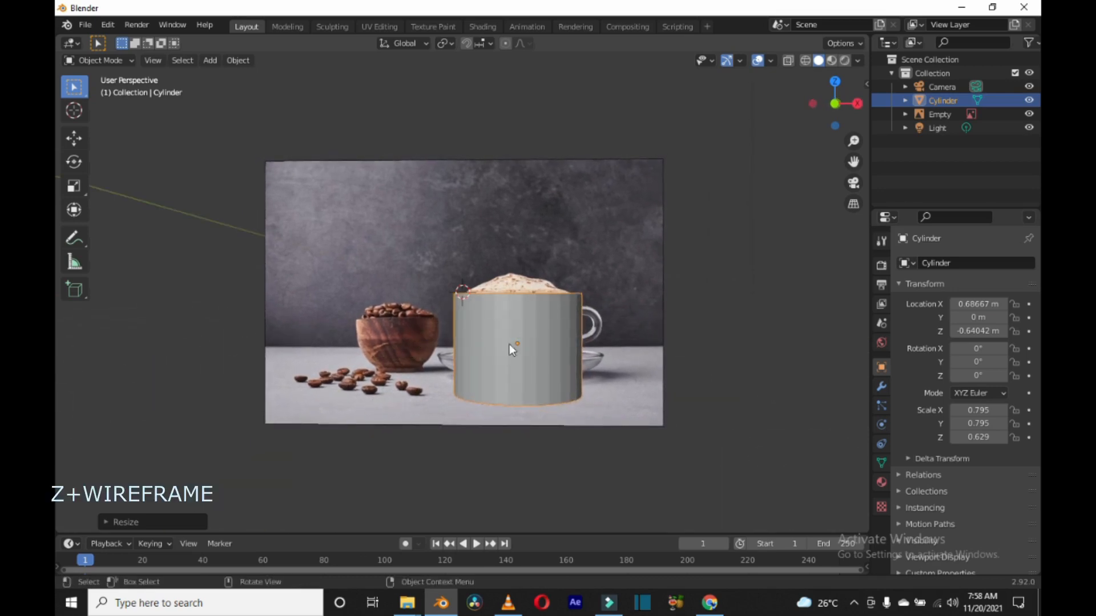
key(Tab)
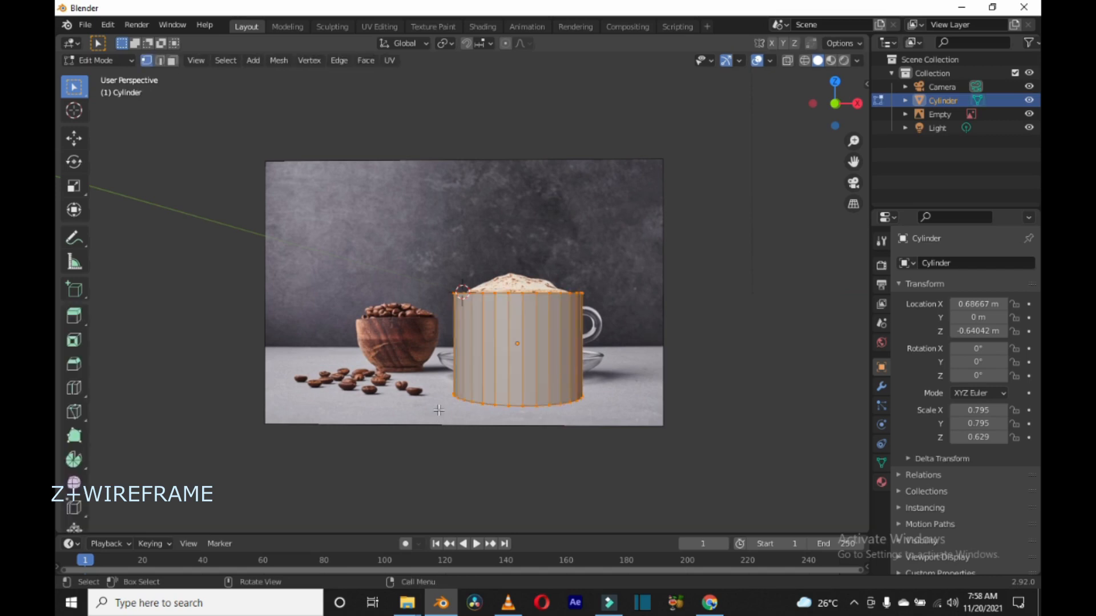
Step: Show the cylinder in wireframe and scale its mesh to about 0.825 in X and Y, excluding Z, to match the cup's width
key(z)
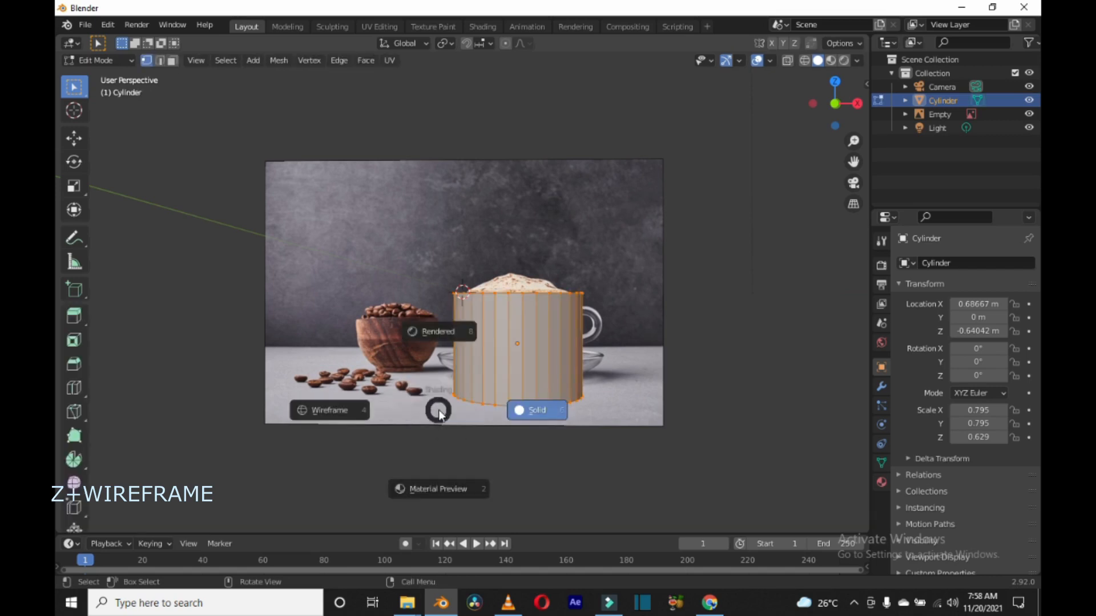
click(334, 409)
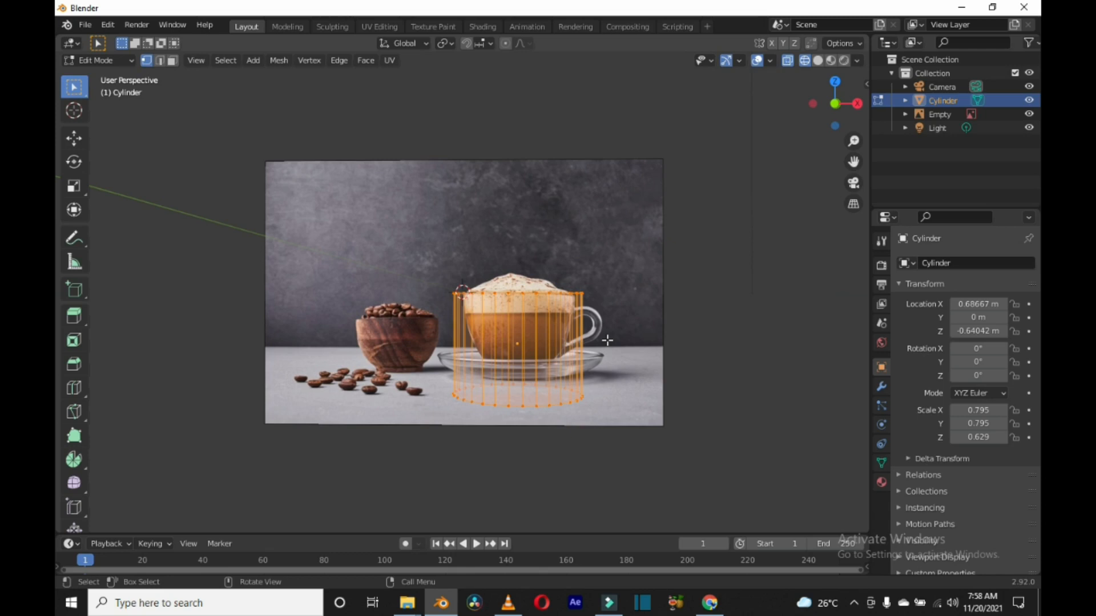
key(s)
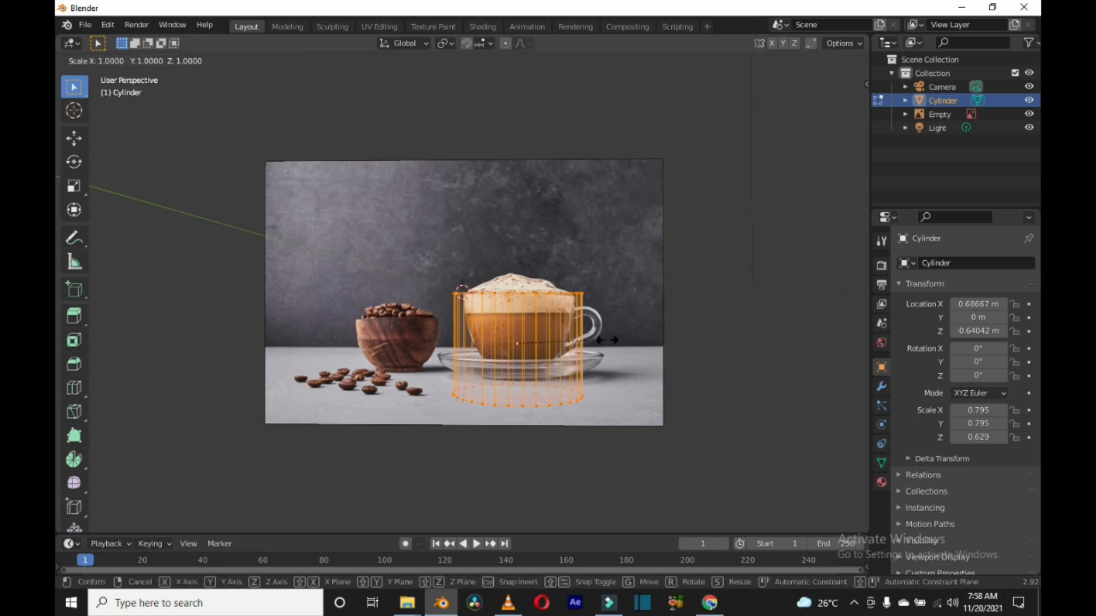
key(shift+z)
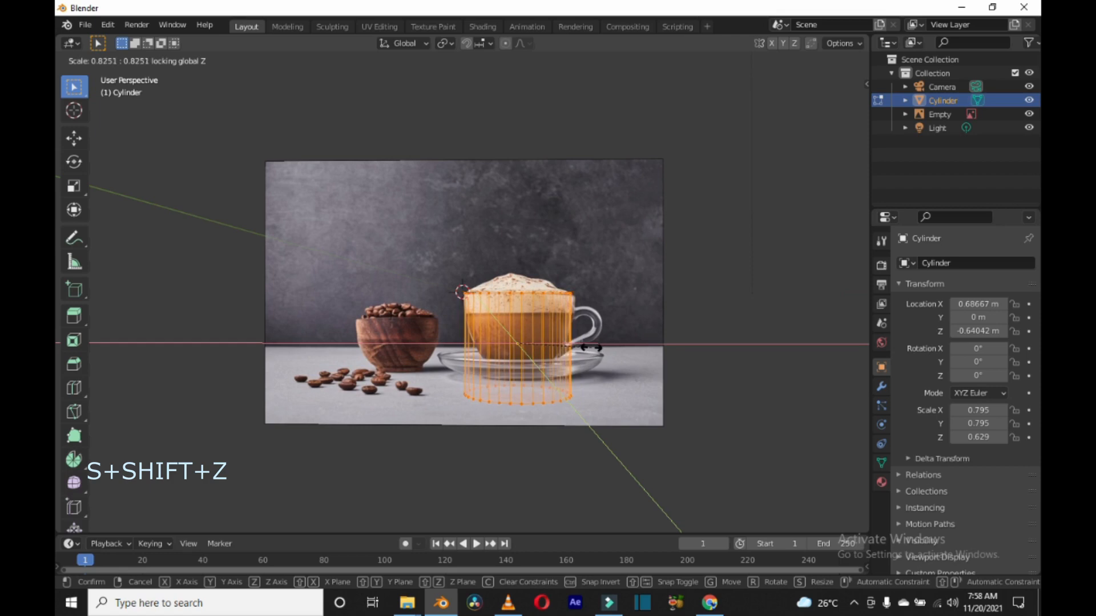
click(591, 347)
Step: Shift the mesh about 0.03 m along the X axis and fine-tune its fit between the cup's sides
key(g)
key(x)
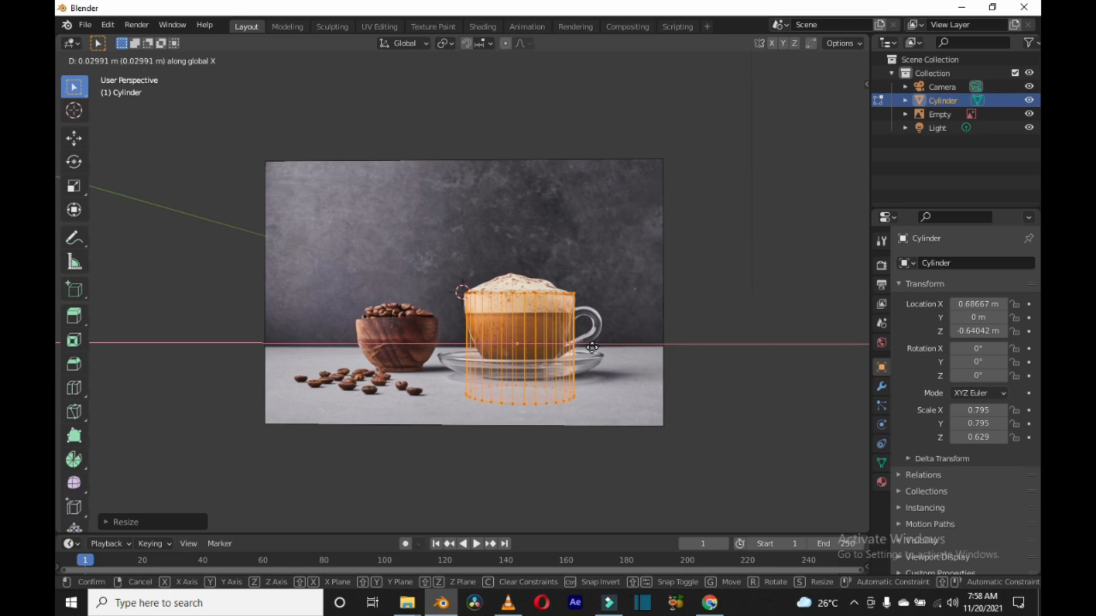
click(592, 347)
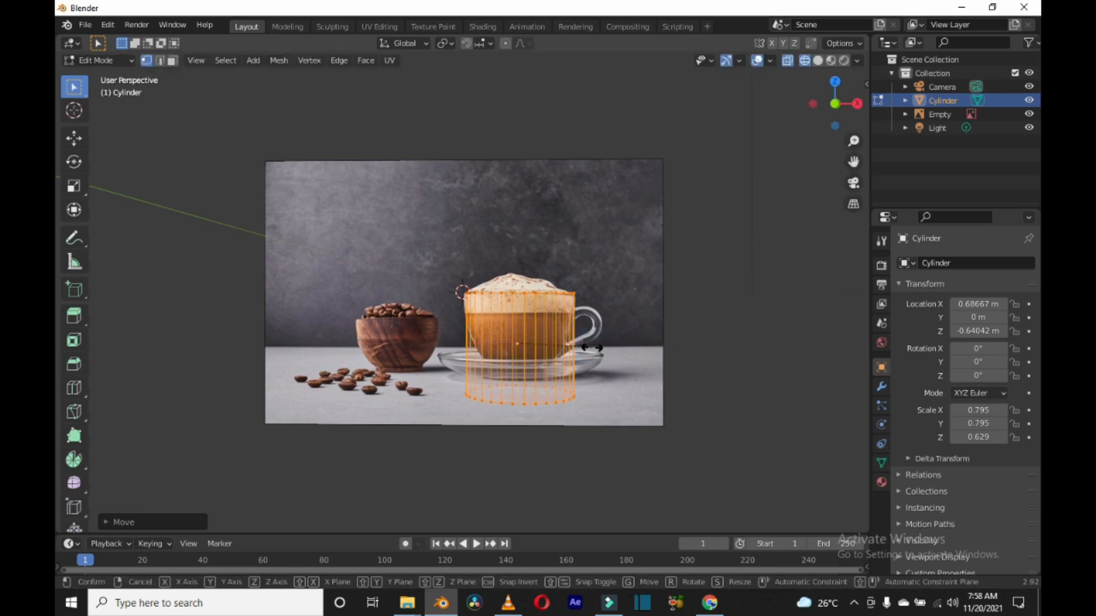
key(s)
key(shift+z)
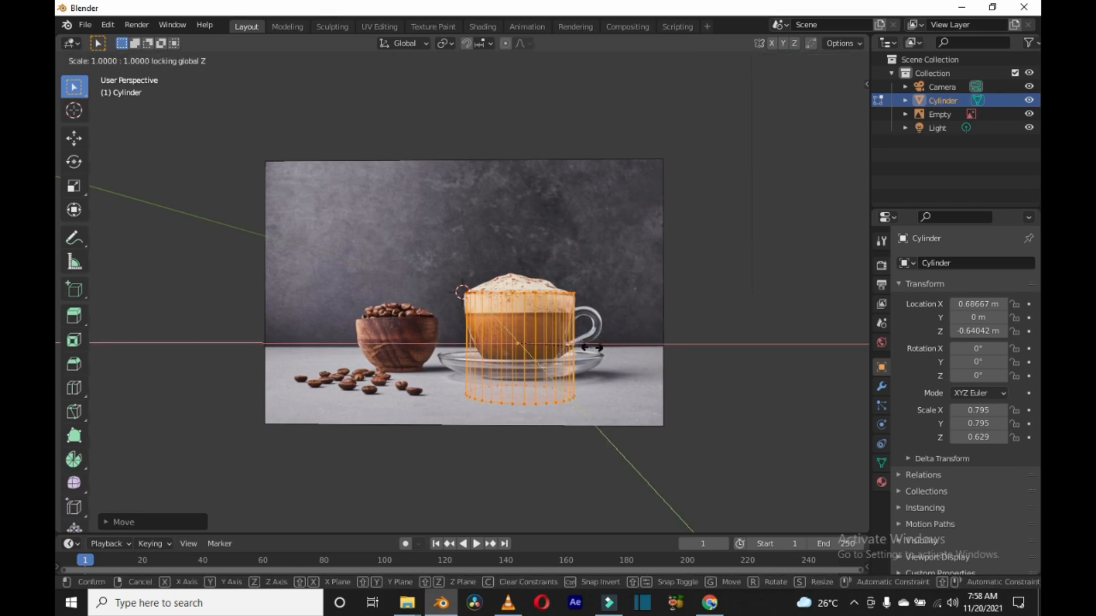
click(592, 347)
key(g)
key(x)
click(597, 350)
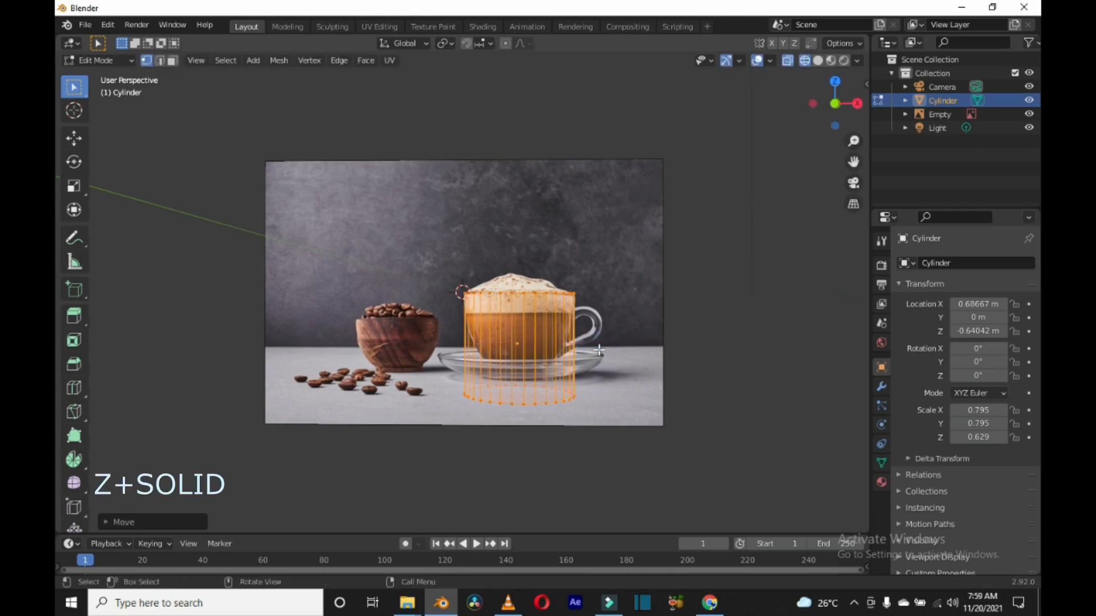
Step: Switch the viewport back to Solid shading
mouse_move(603, 347)
middle_down()
mouse_move(602, 396)
mouse_move(600, 360)
middle_up()
key(z)
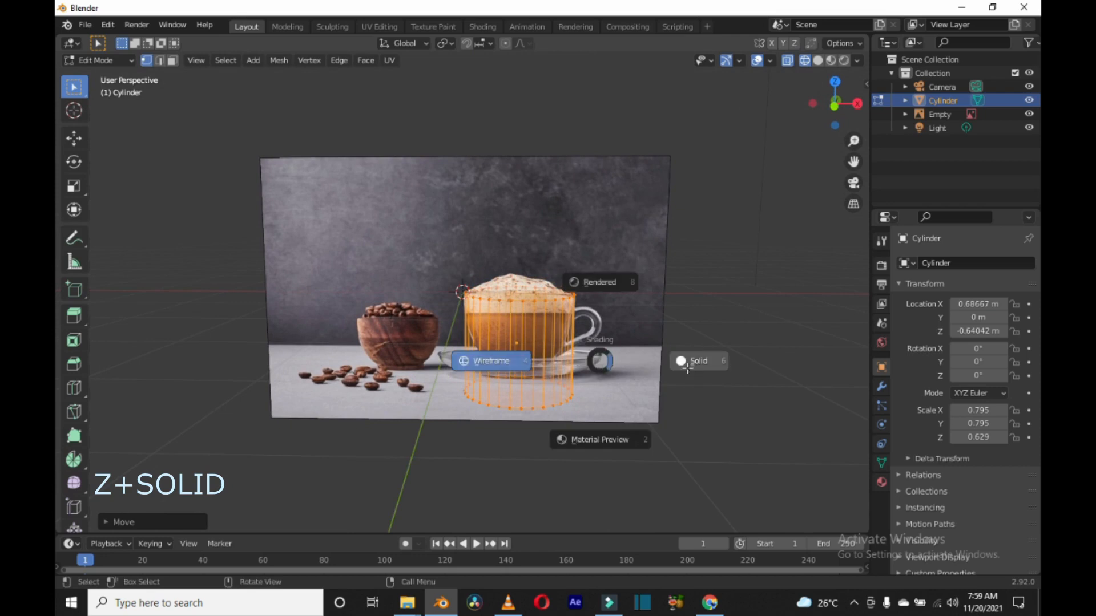
click(687, 368)
mouse_move(687, 369)
middle_down()
mouse_move(678, 336)
mouse_move(680, 349)
middle_up()
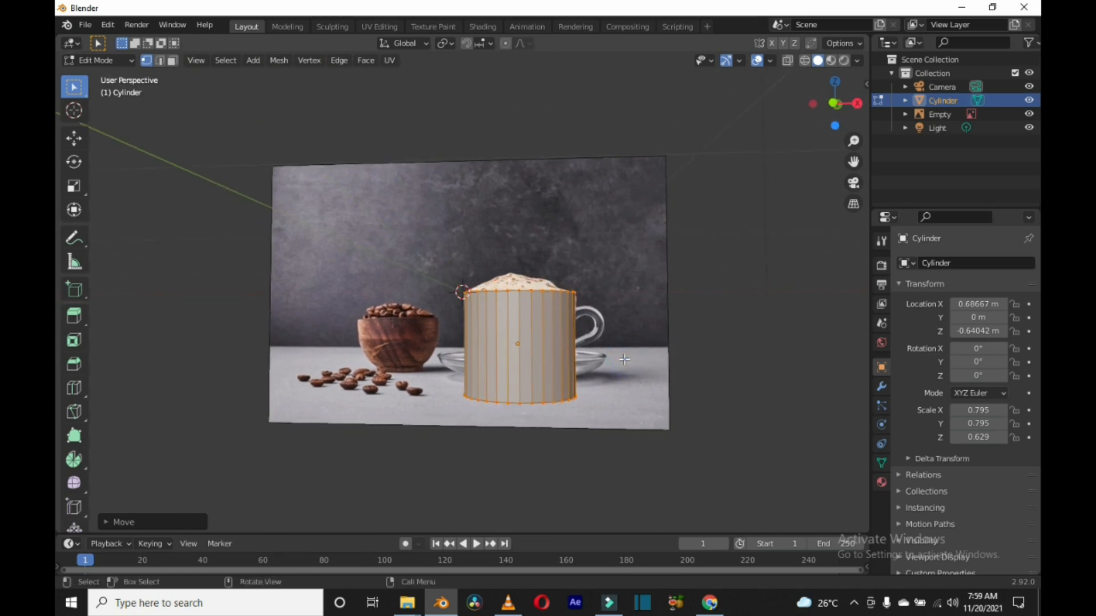
Step: Select only the cylinder's lower edge loop and scale it to about 0.17, tapering the body towards its base
key(Left)
key(Left)
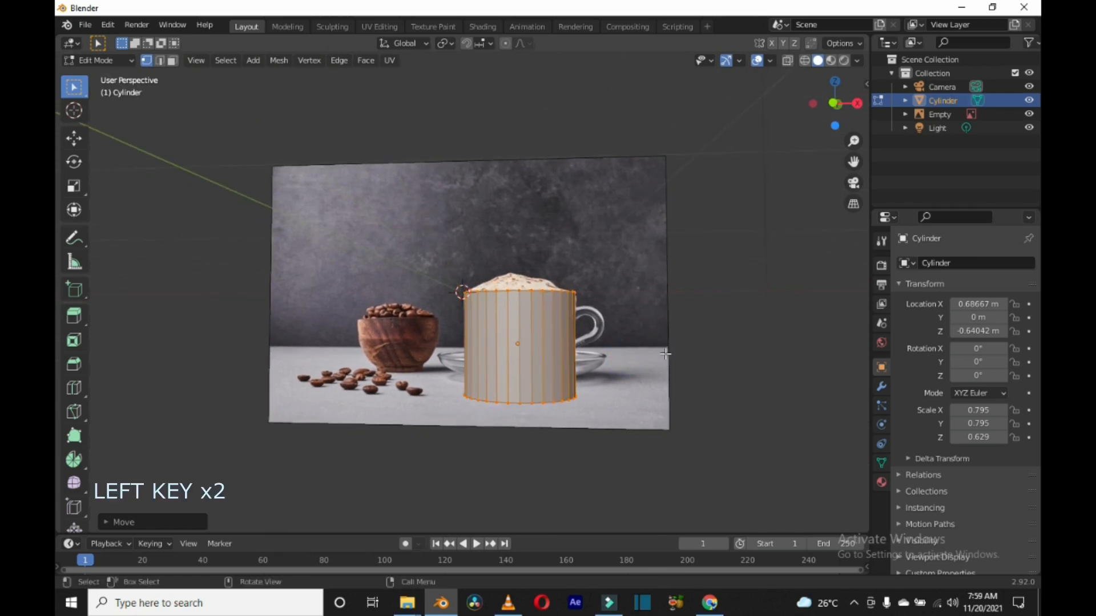
click(643, 343)
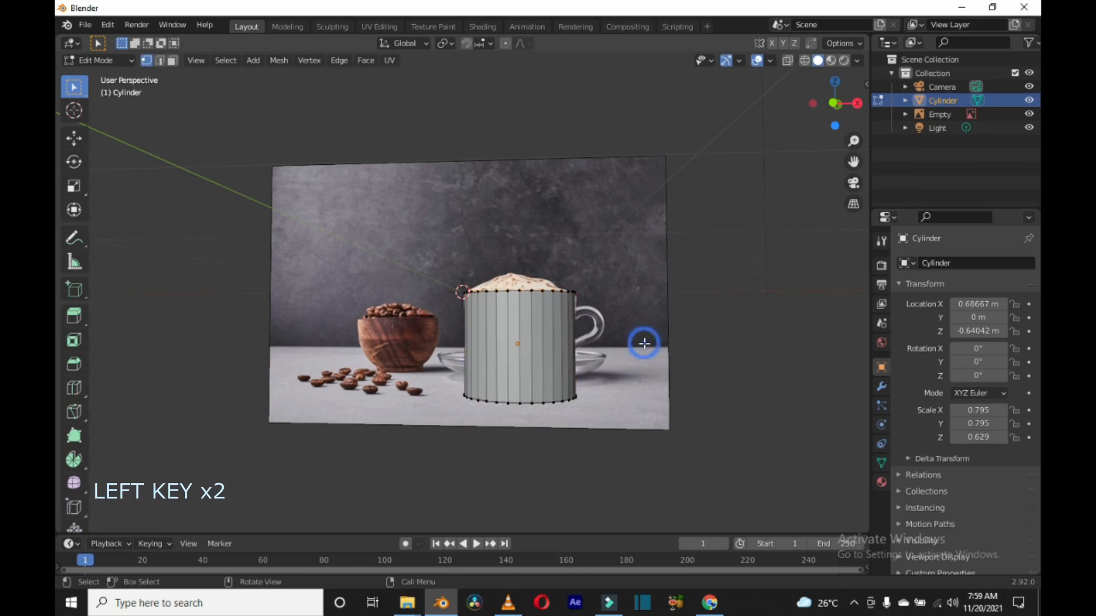
alt+click(533, 403)
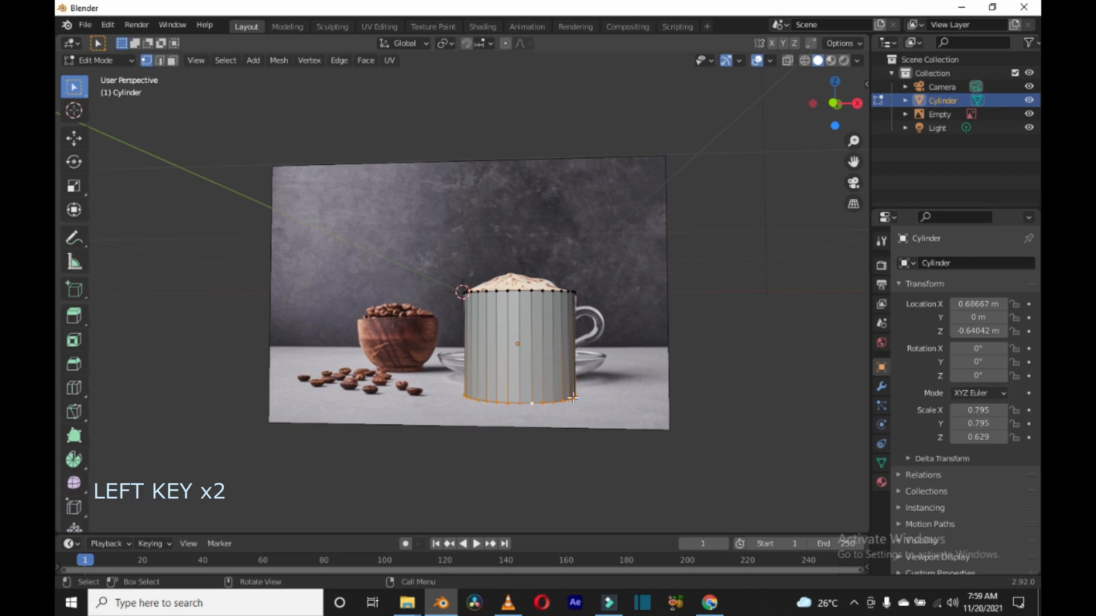
key(s)
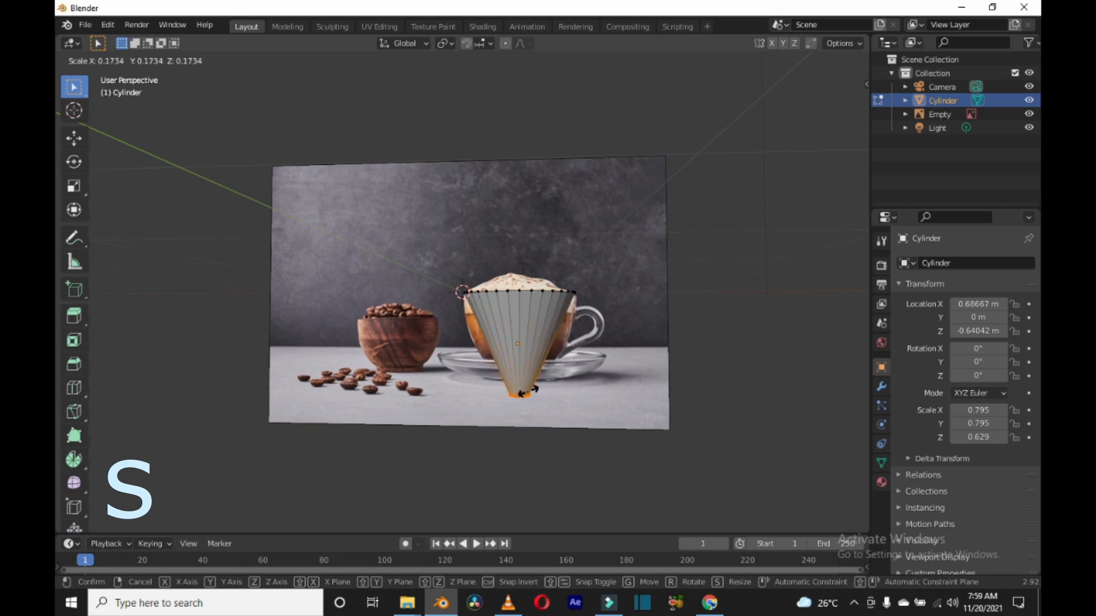
click(526, 393)
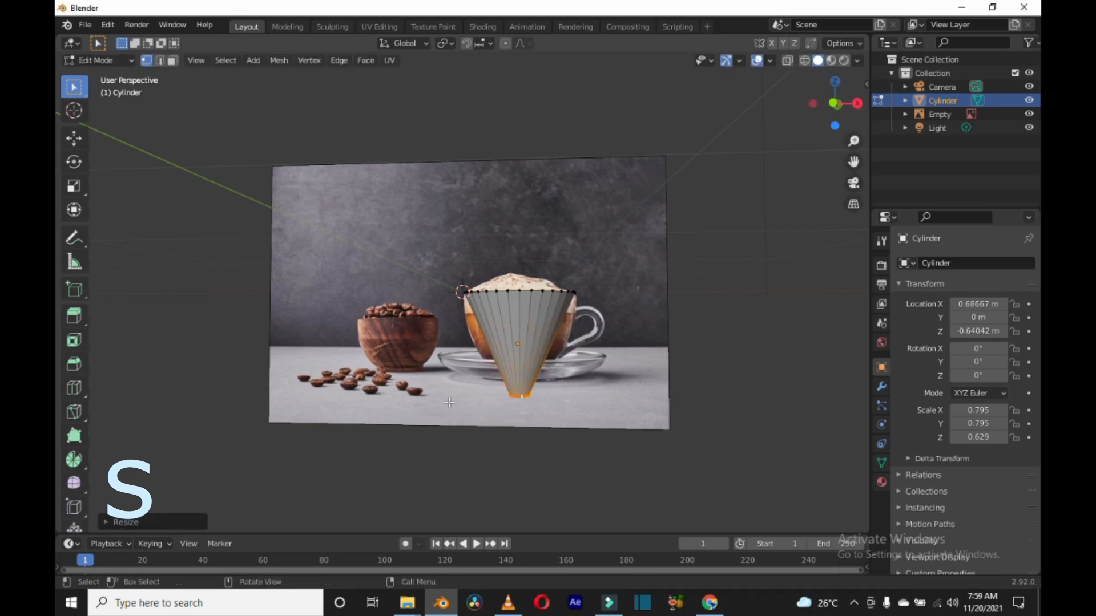
Step: Place the 3D cursor above the reference image, away from the cup, and return the cylinder to Edit Mode
alt+click(448, 398)
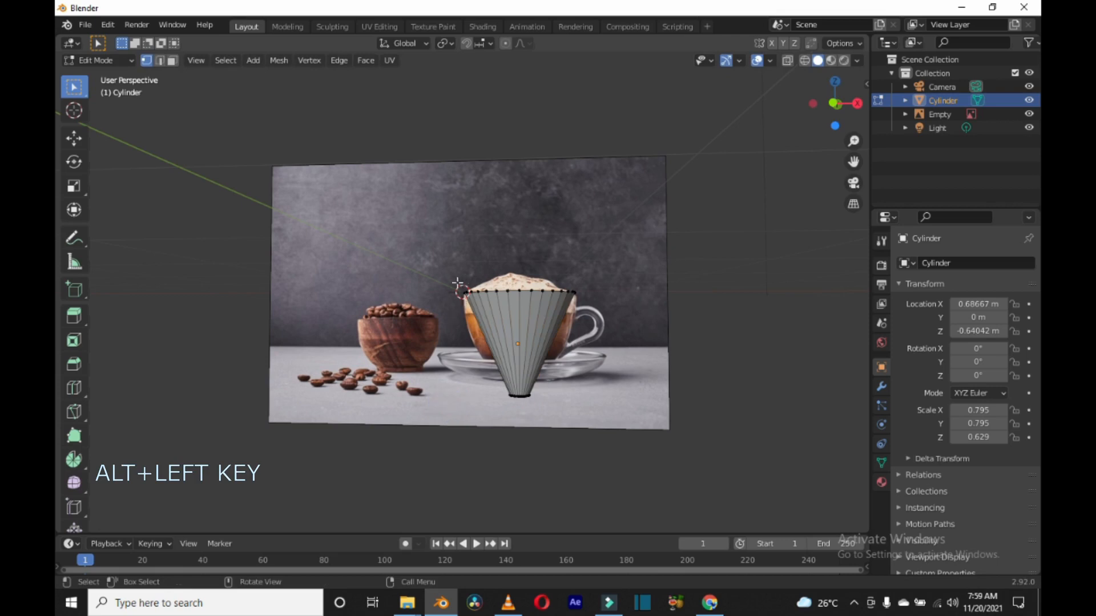
click(73, 110)
click(316, 126)
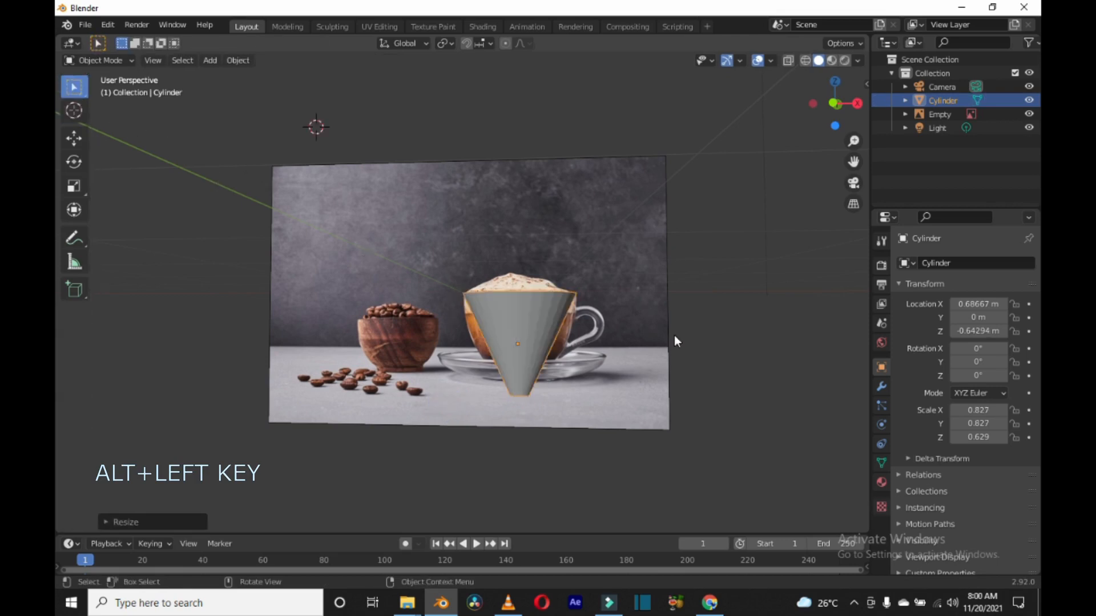
key(Tab)
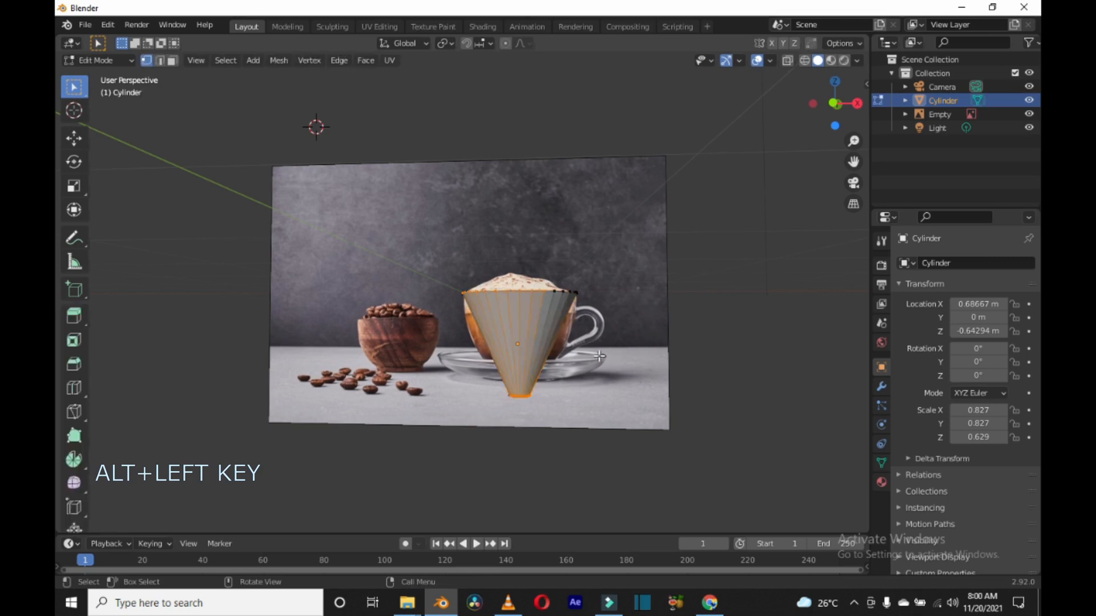
Step: Clear the mesh selection and select the edge loop around the tapered body's rim
alt+drag(707, 337, 546, 408)
middle_drag(546, 408, 710, 361)
scroll(708, 360, up, 2)
scroll(683, 326, up, 1)
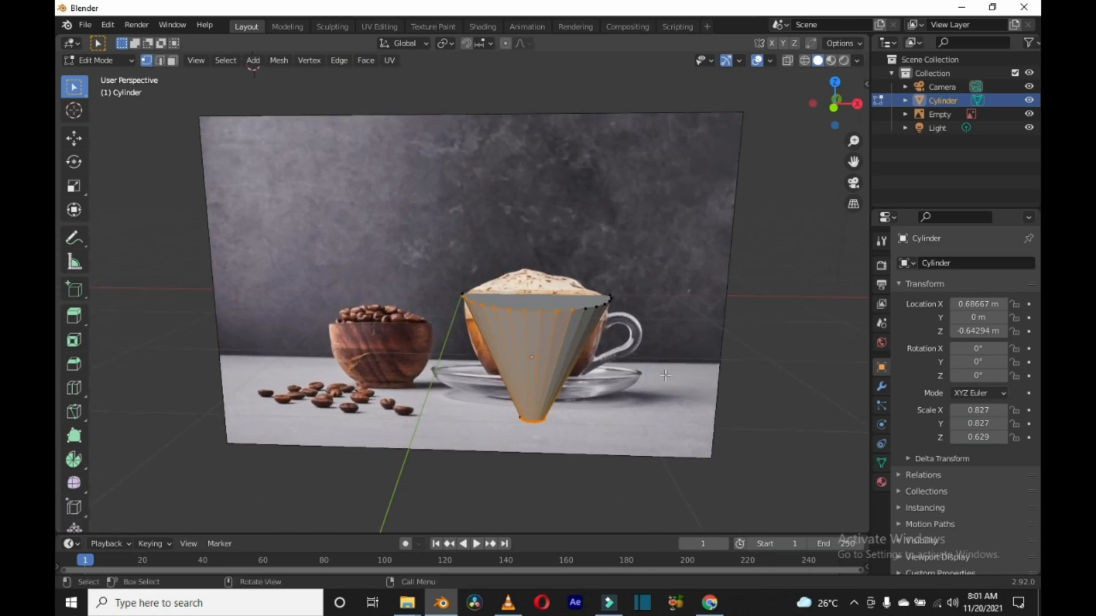
key(alt+a)
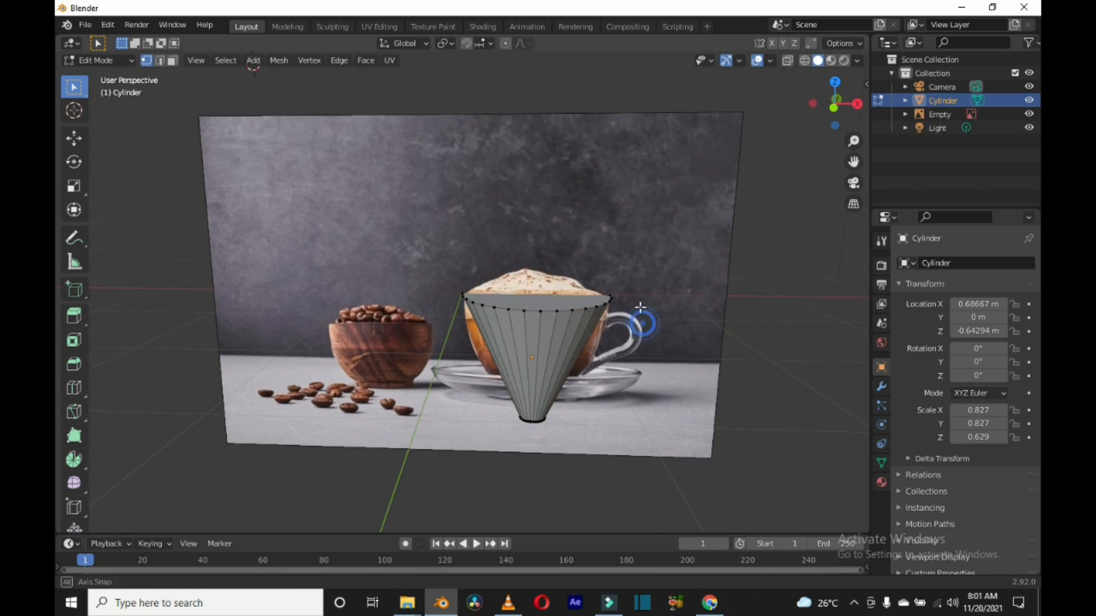
middle_drag(641, 325, 640, 308)
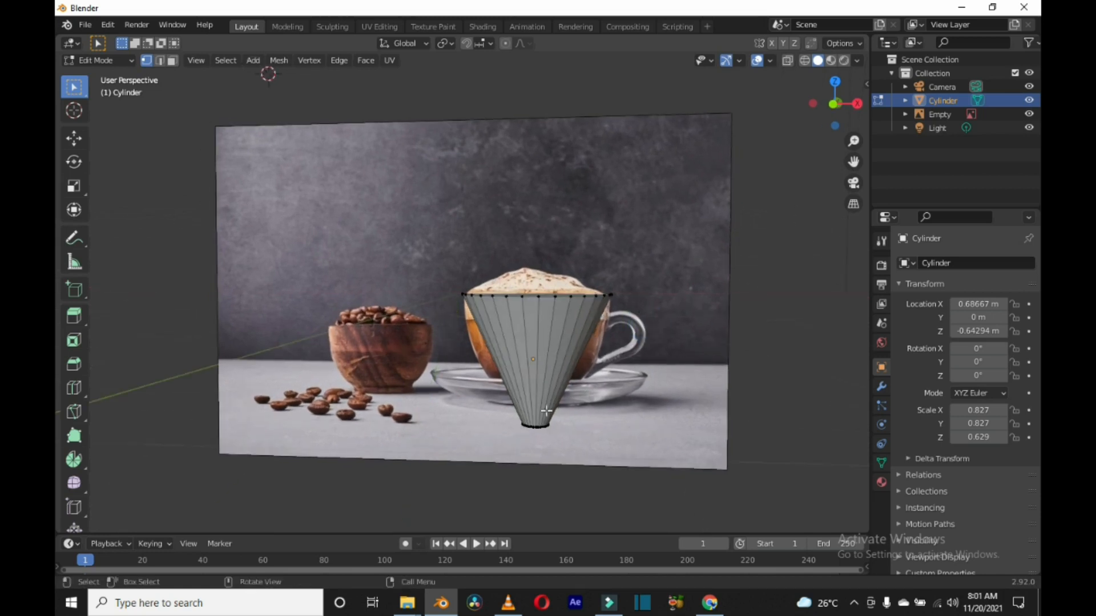
double_click(559, 297)
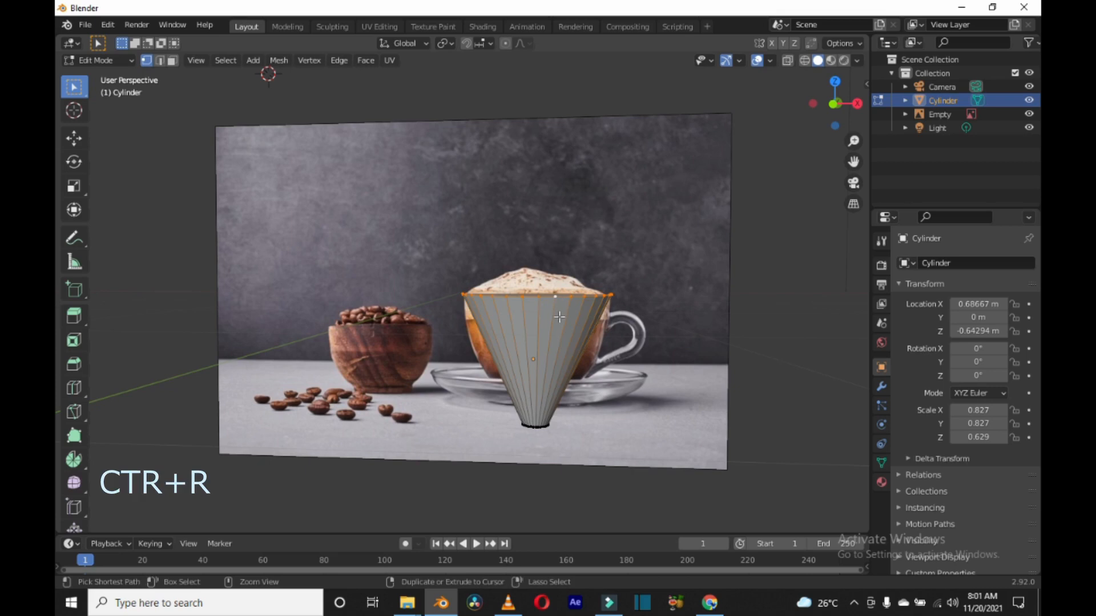
Step: Add a loop cut in the body's upper part with an edge slide of about -0.48 and scale it outward to the cup's sides
key(ctrl+r)
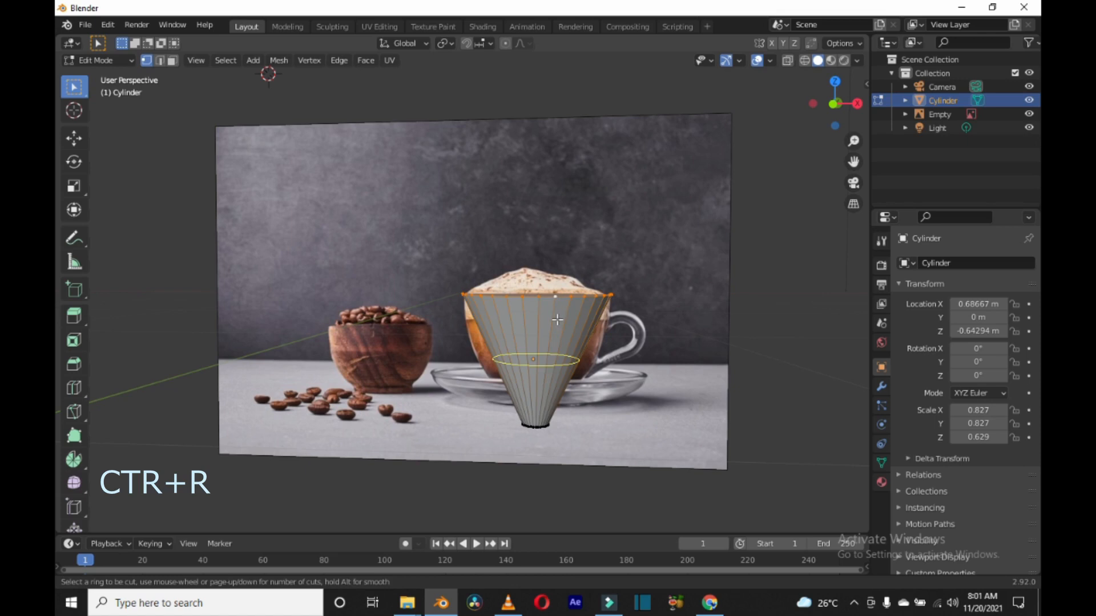
click(557, 319)
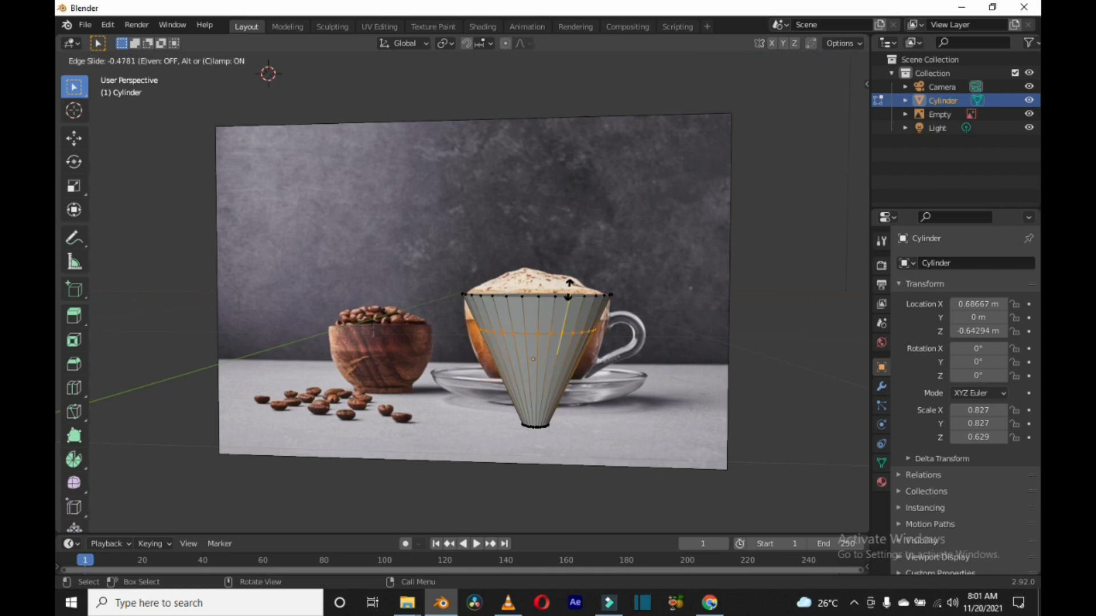
click(569, 290)
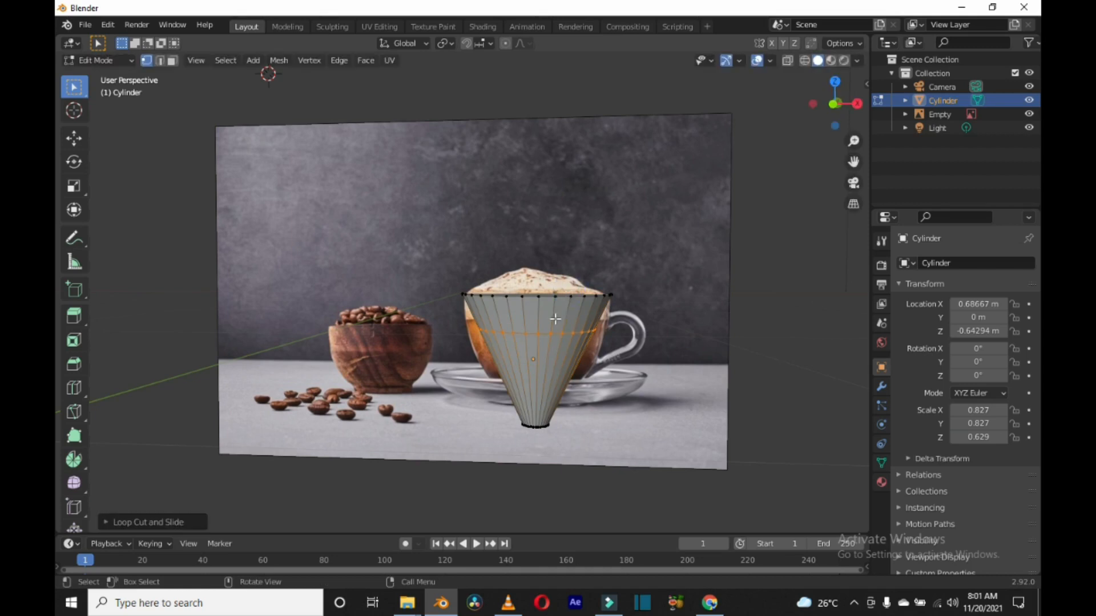
key(s)
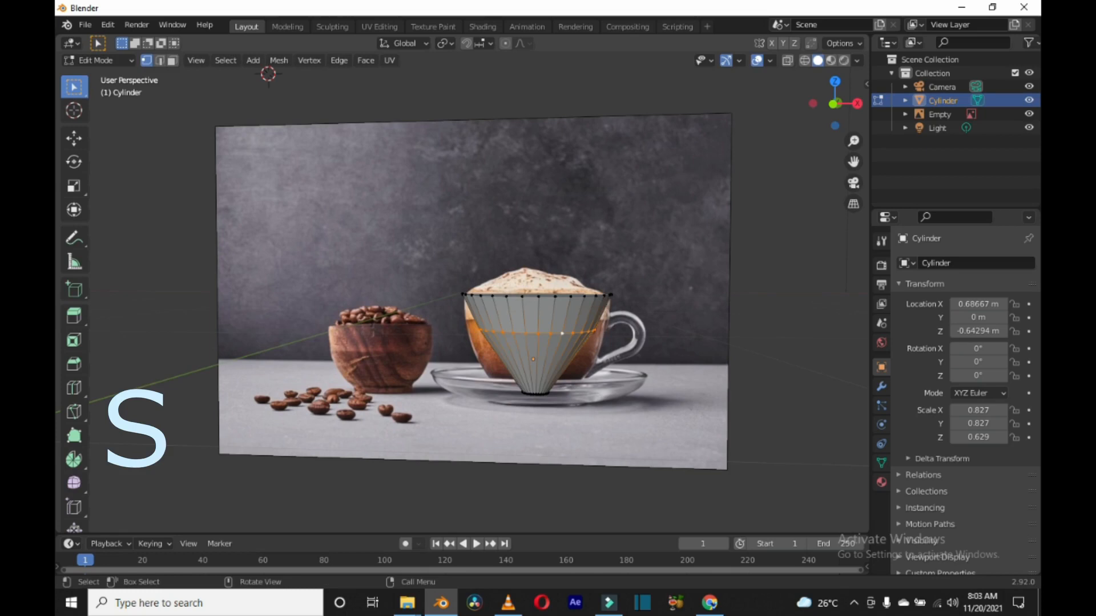
key(s)
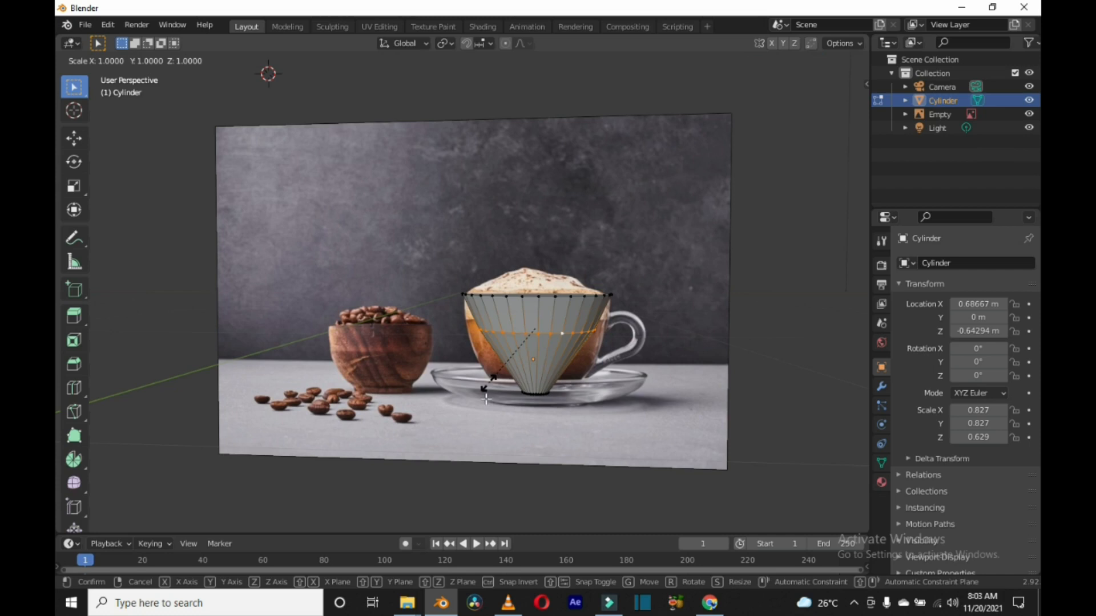
click(562, 336)
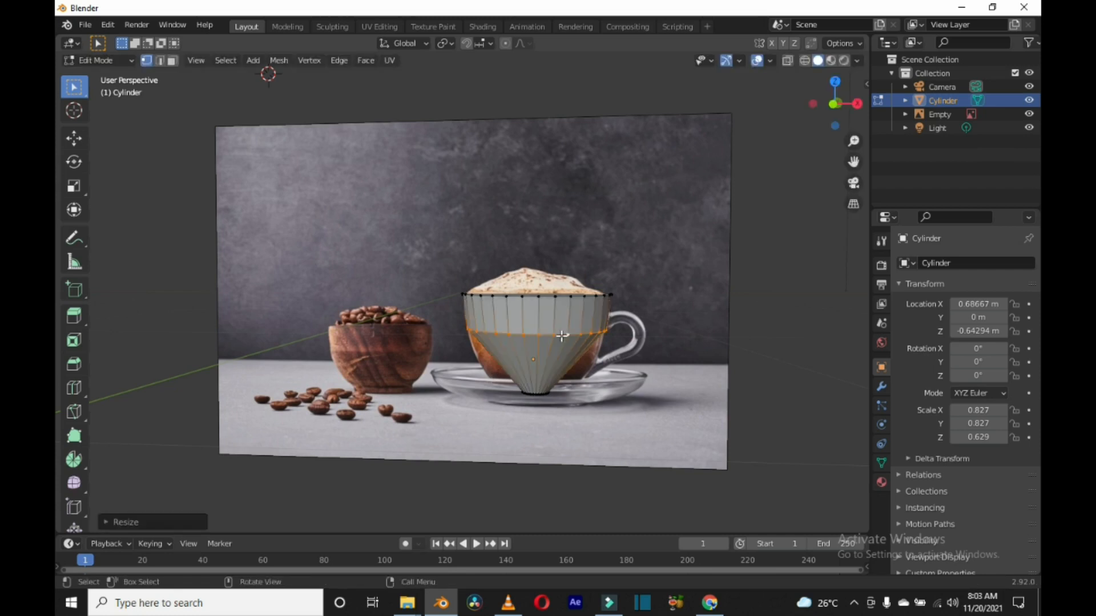
Step: Add a loop cut below the widened loop with an edge slide of about -0.11 and scale it to about 1.4, following the cup's outline
key(ctrl+r)
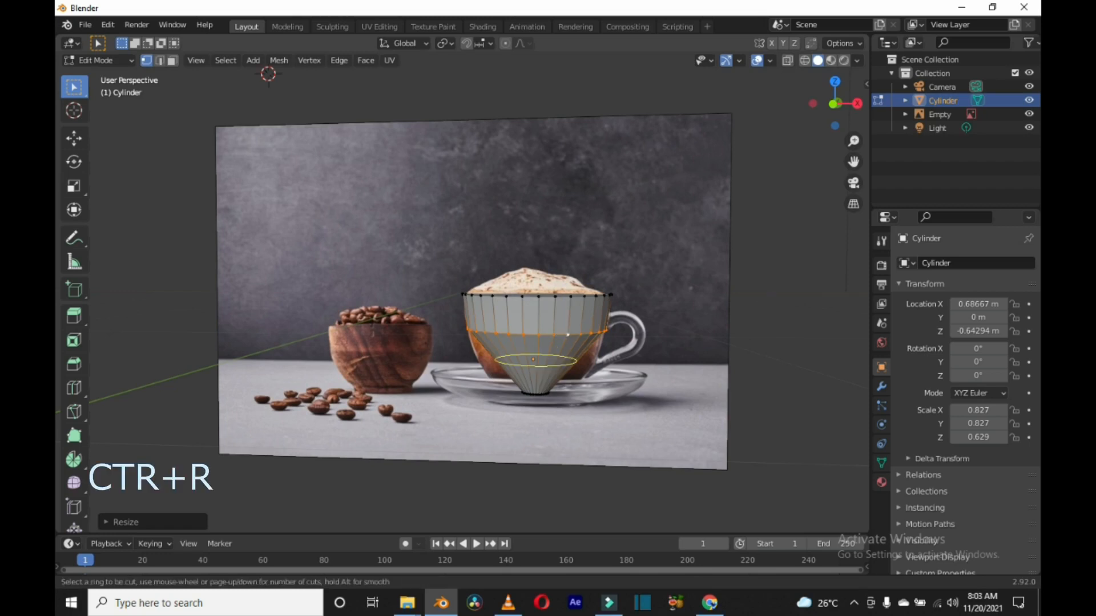
click(568, 335)
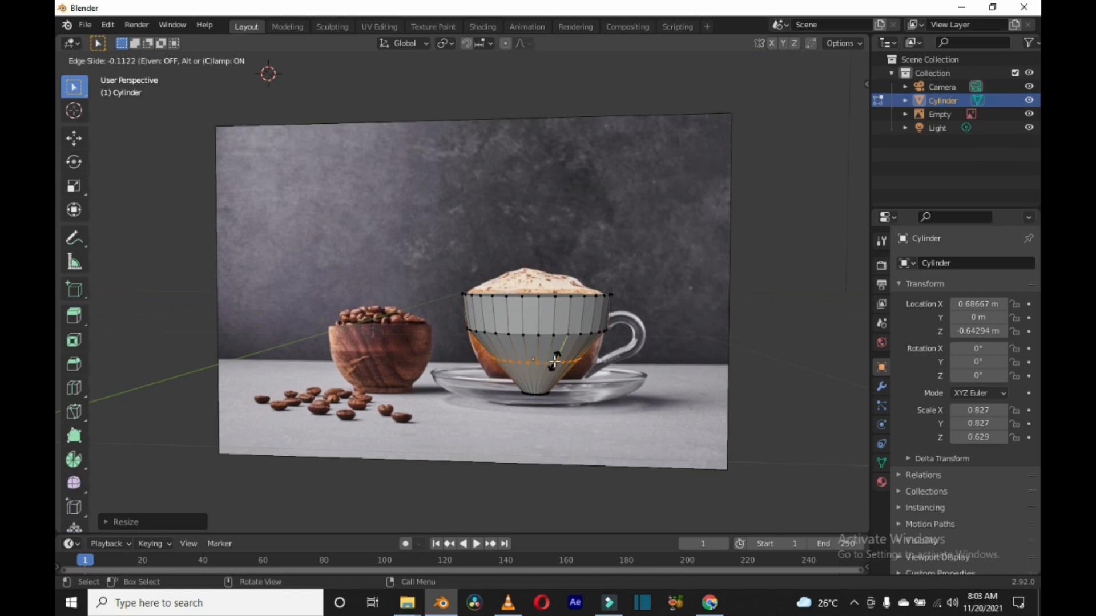
click(554, 362)
key(s)
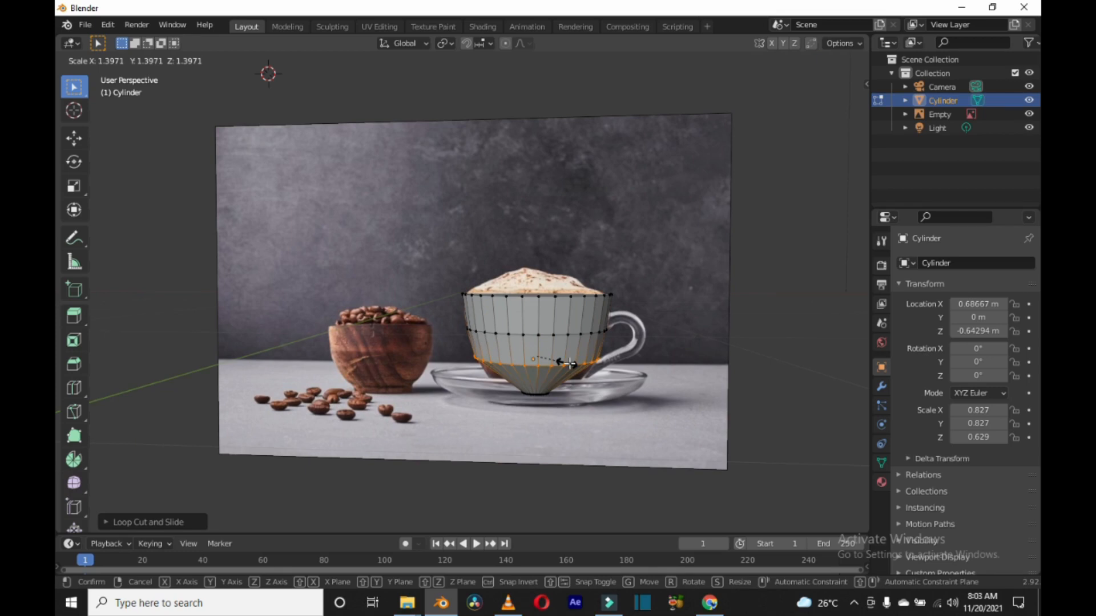
click(569, 364)
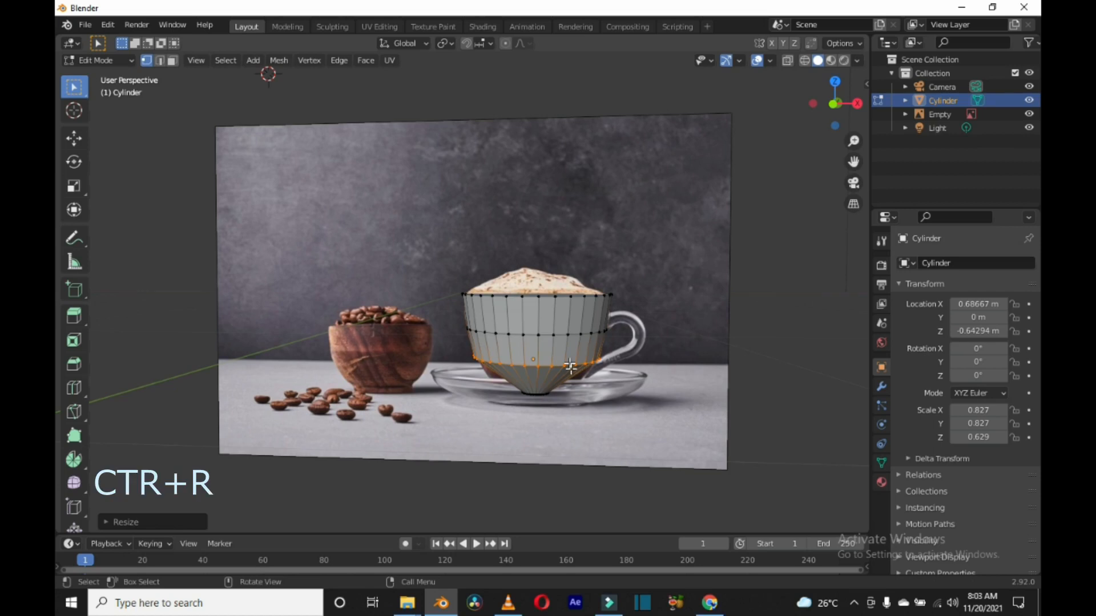
Step: Add a loop cut in the cup's lower taper with an edge slide of about -0.15 and scale it to about 1.25
key(ctrl+r)
click(572, 388)
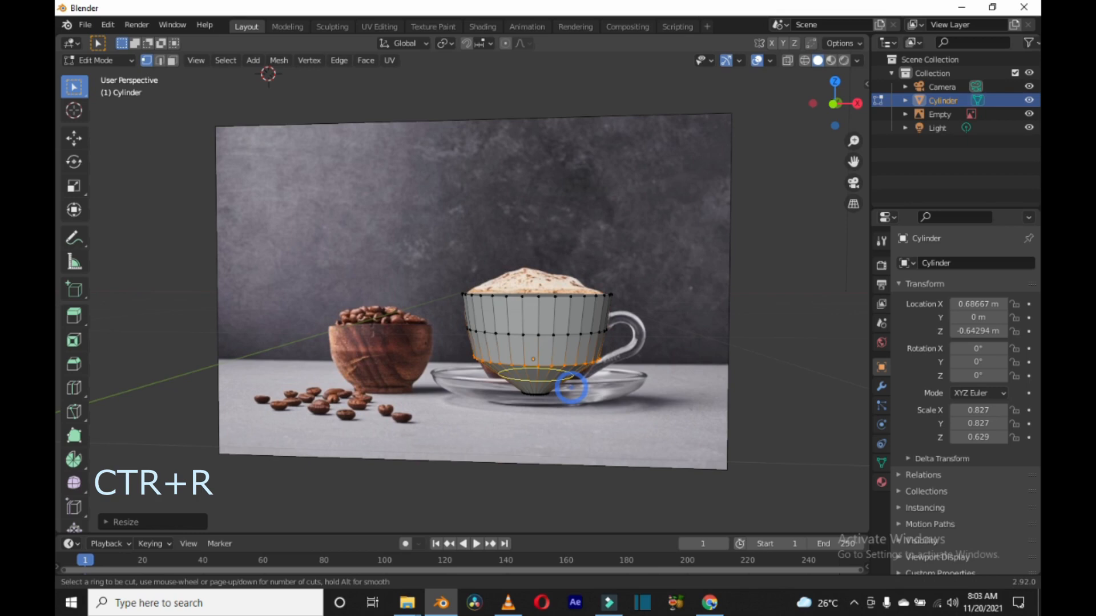
click(571, 387)
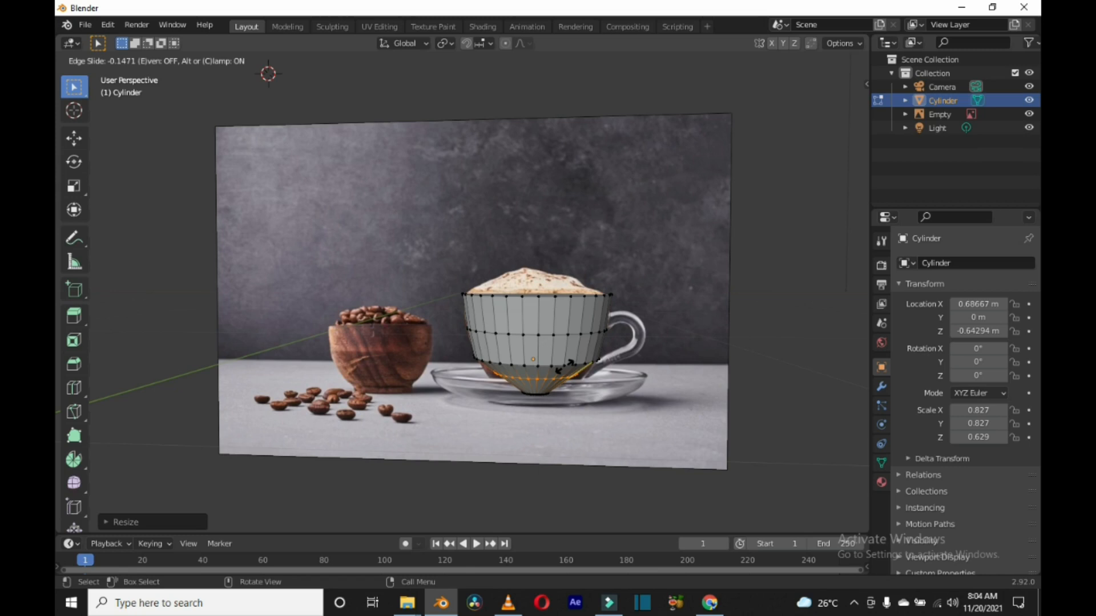
click(573, 379)
key(s)
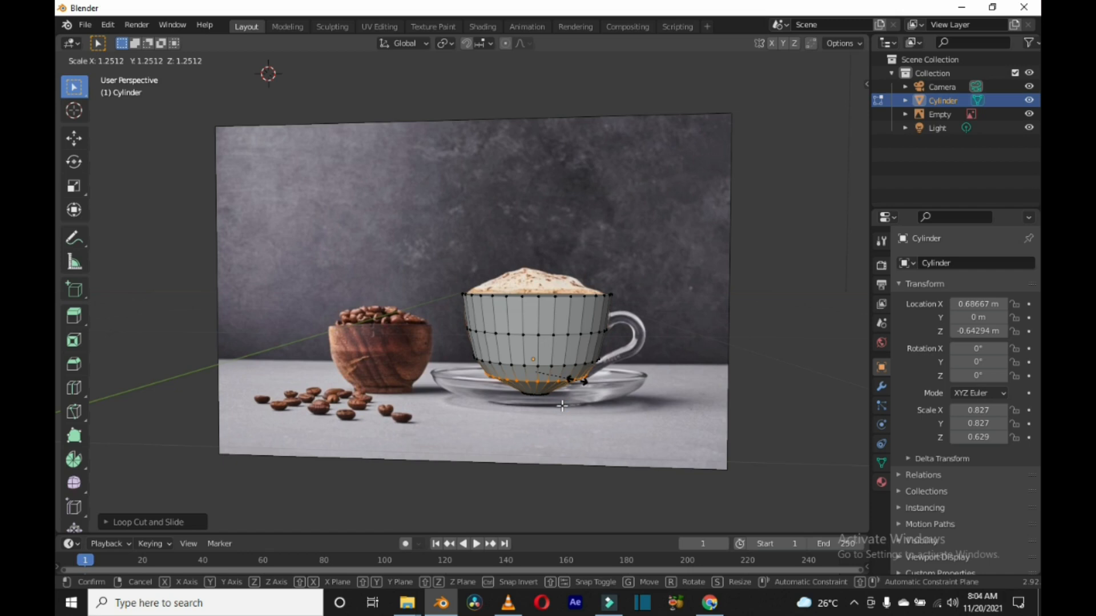
click(562, 406)
click(562, 406)
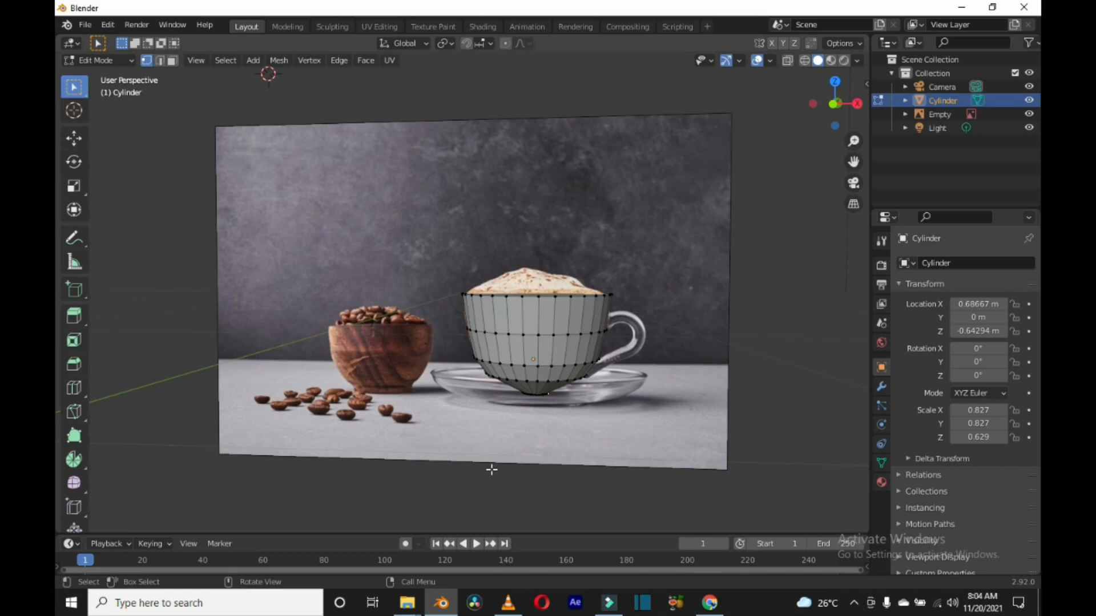
Step: Save the file in the Documents folder as "mug and plate tutorial video.blend"
key(ctrl+s)
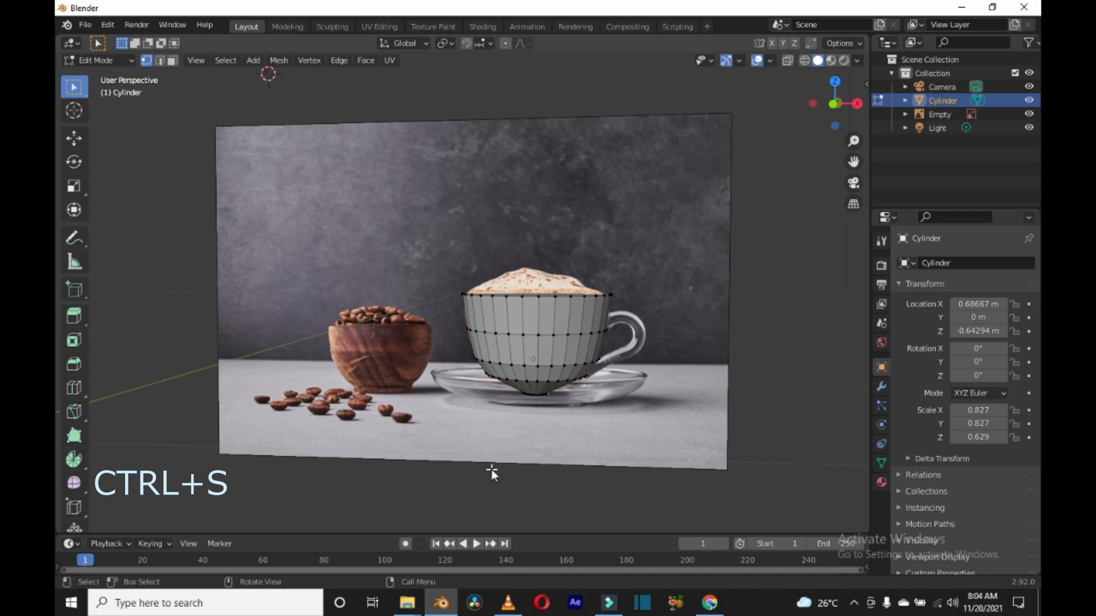
key(ctrl+s)
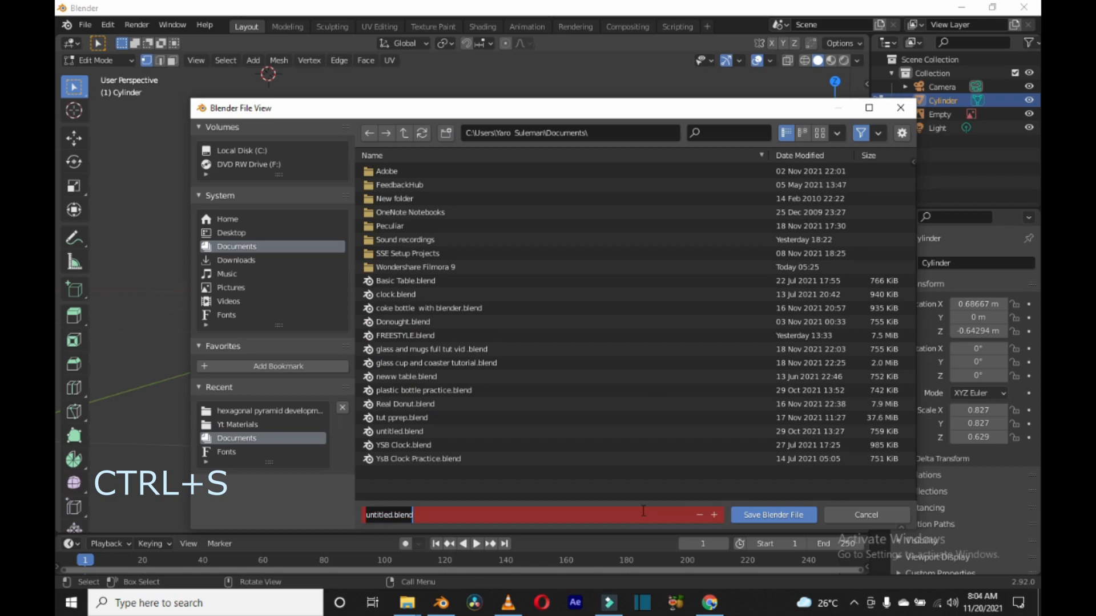
text(glass m)
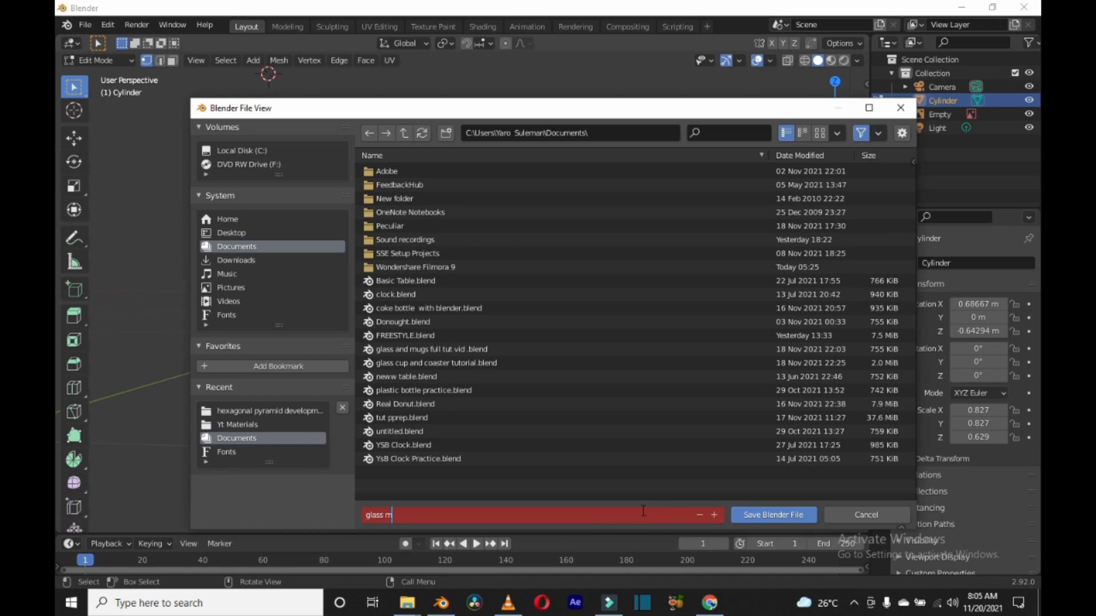
key(BackSpace)
text(cup/mug and plate)
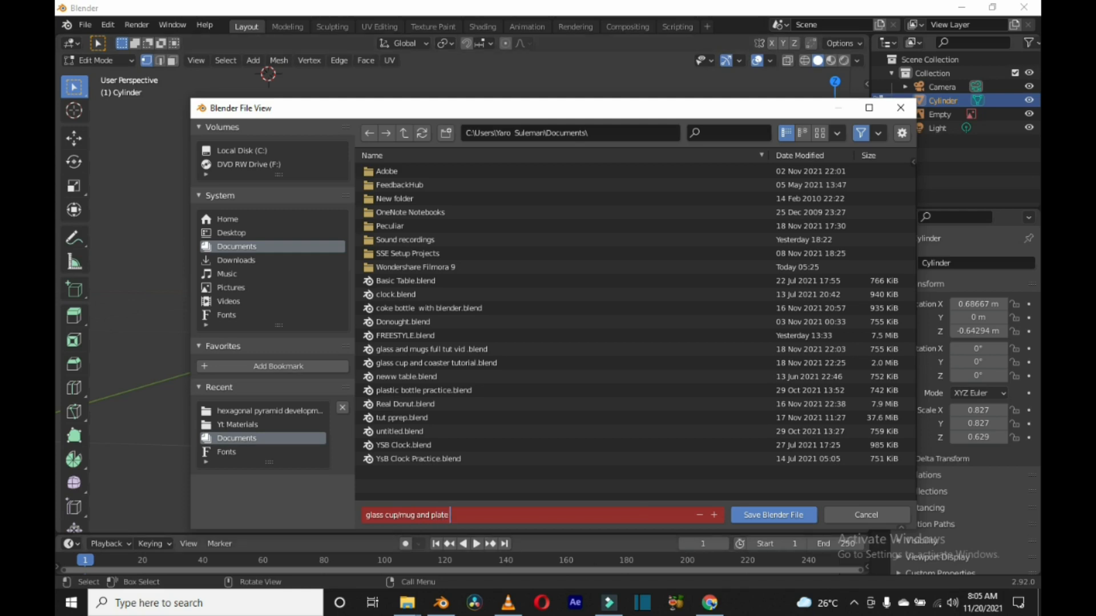
text( tutorial)
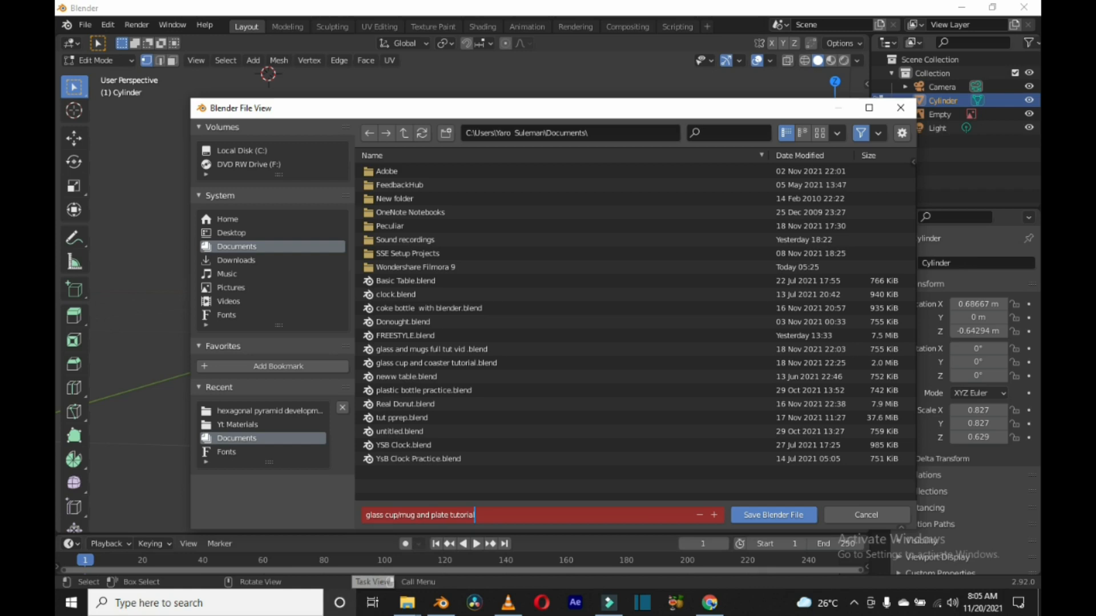
text( video)
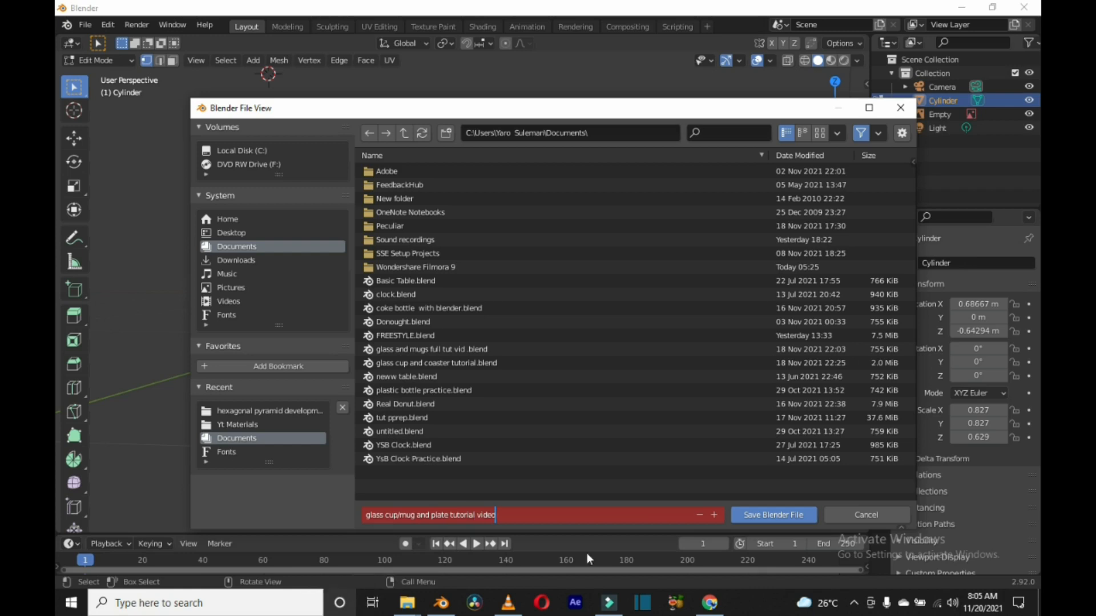
key(Return)
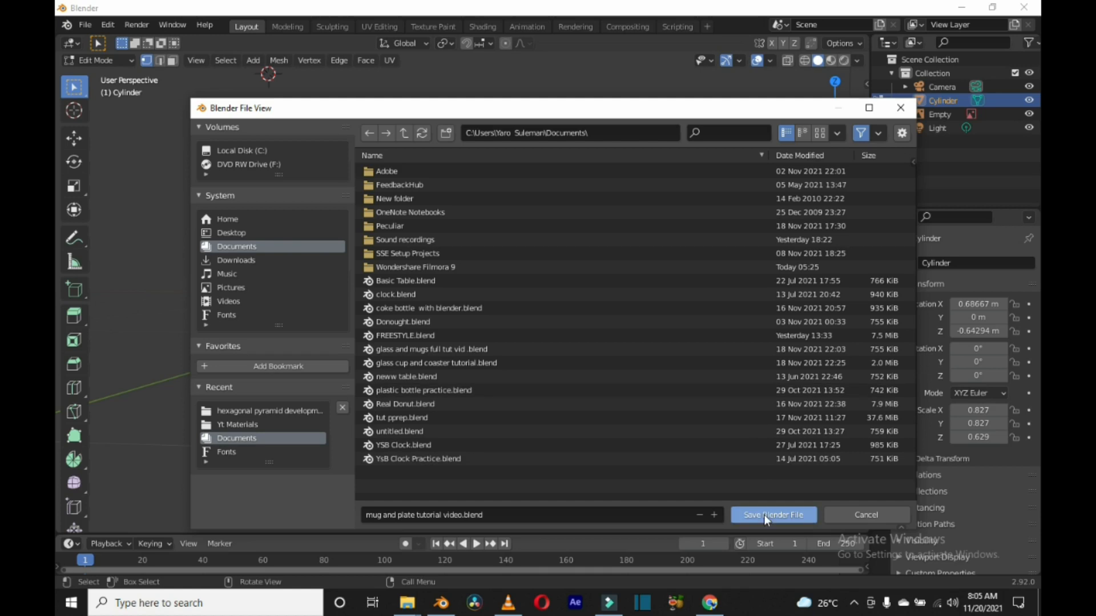
click(767, 515)
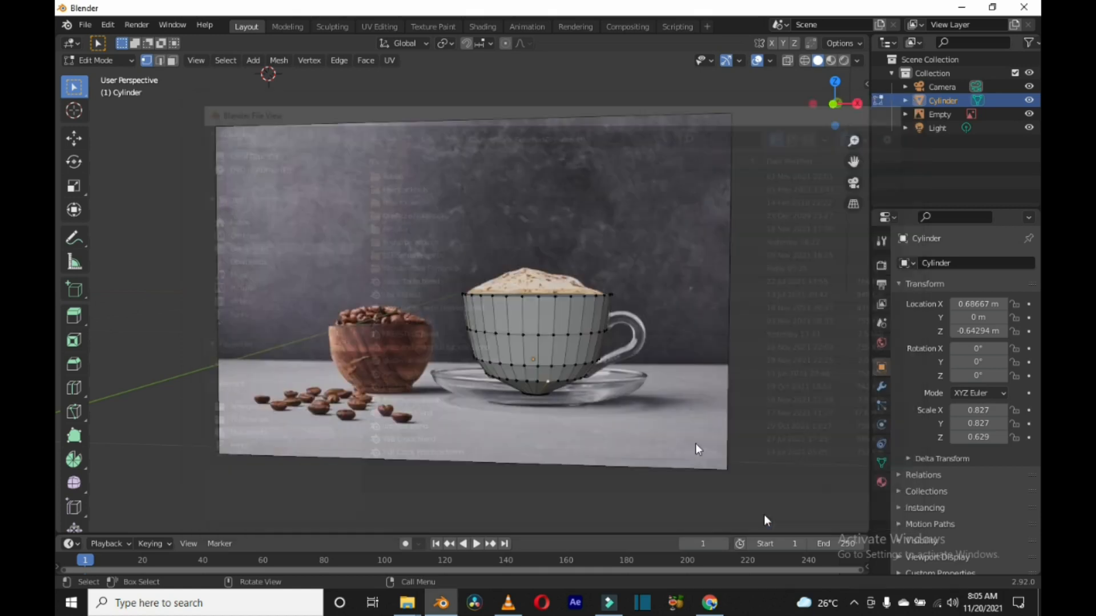
Step: Add a loop cut just above the cup's base and scale it outward to at least about 1.13, rounding the bottom
key(ctrl+r)
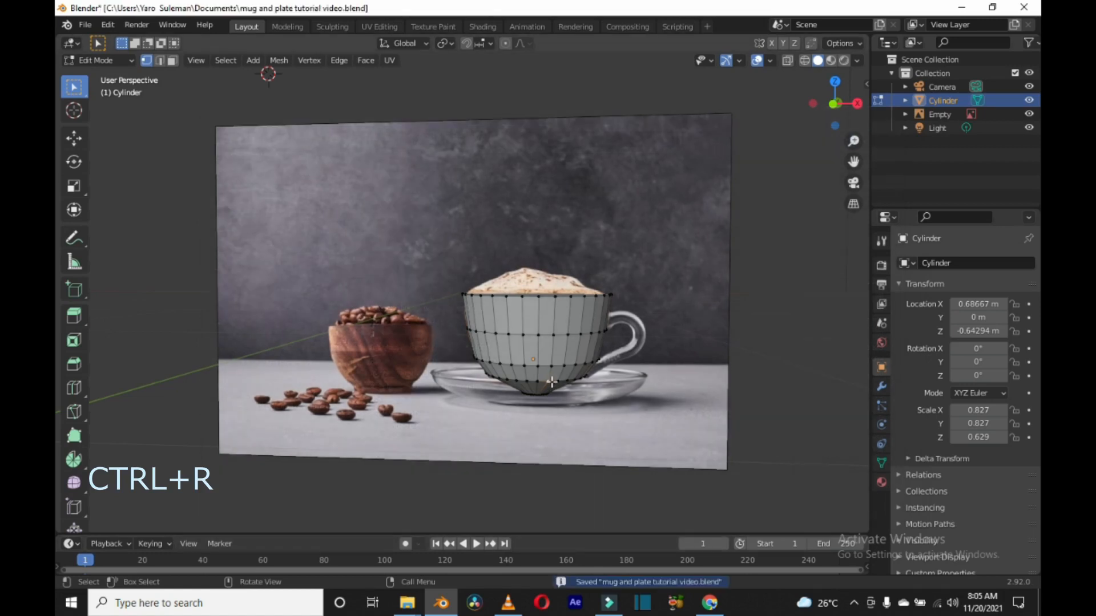
click(552, 382)
key(s)
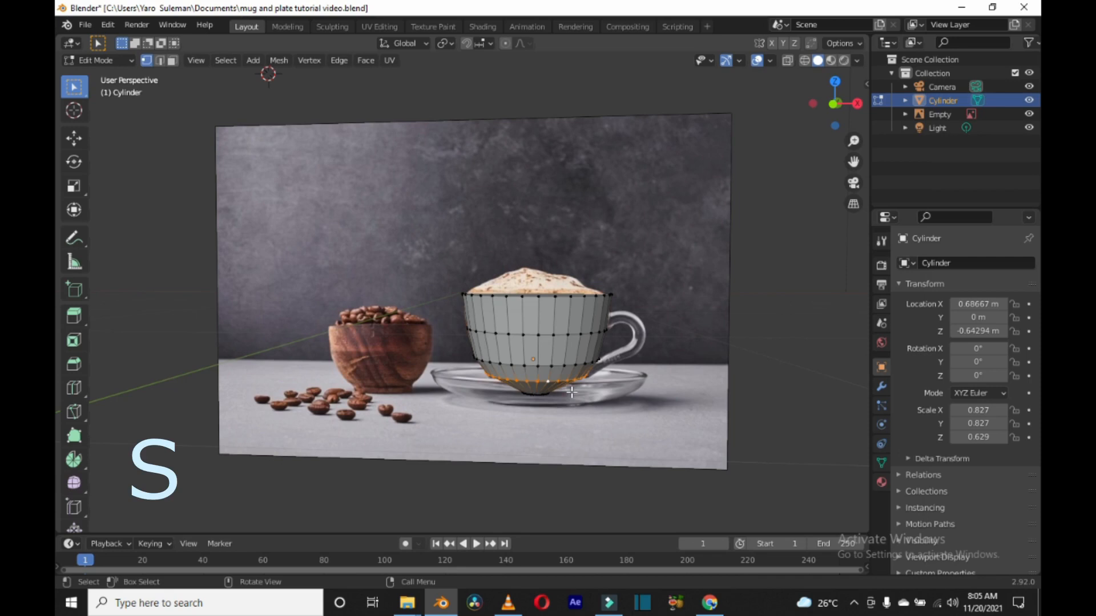
key(g)
key(g)
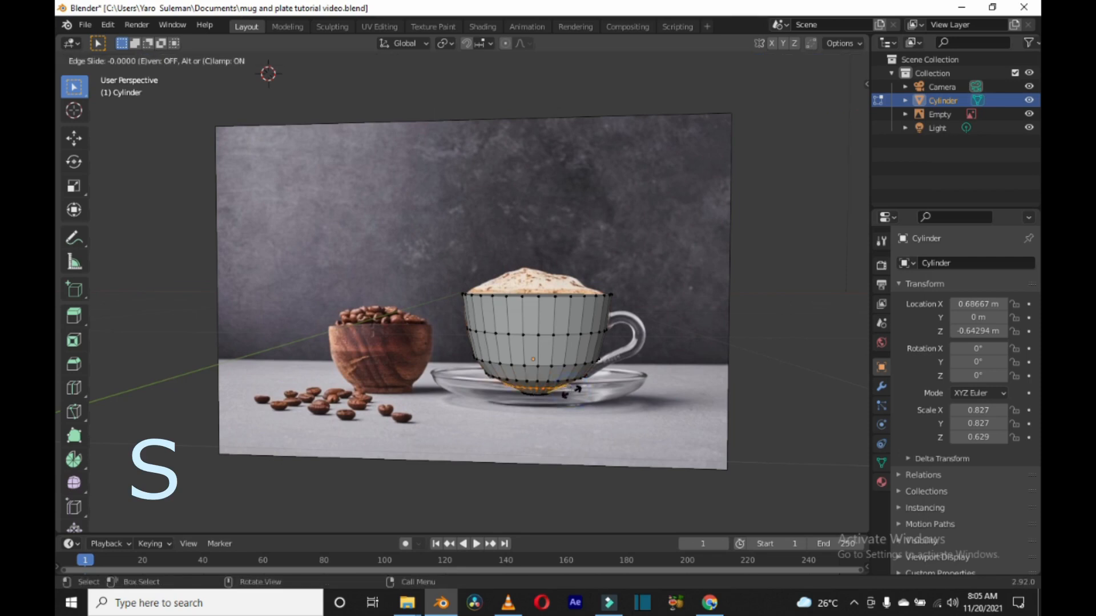
click(577, 390)
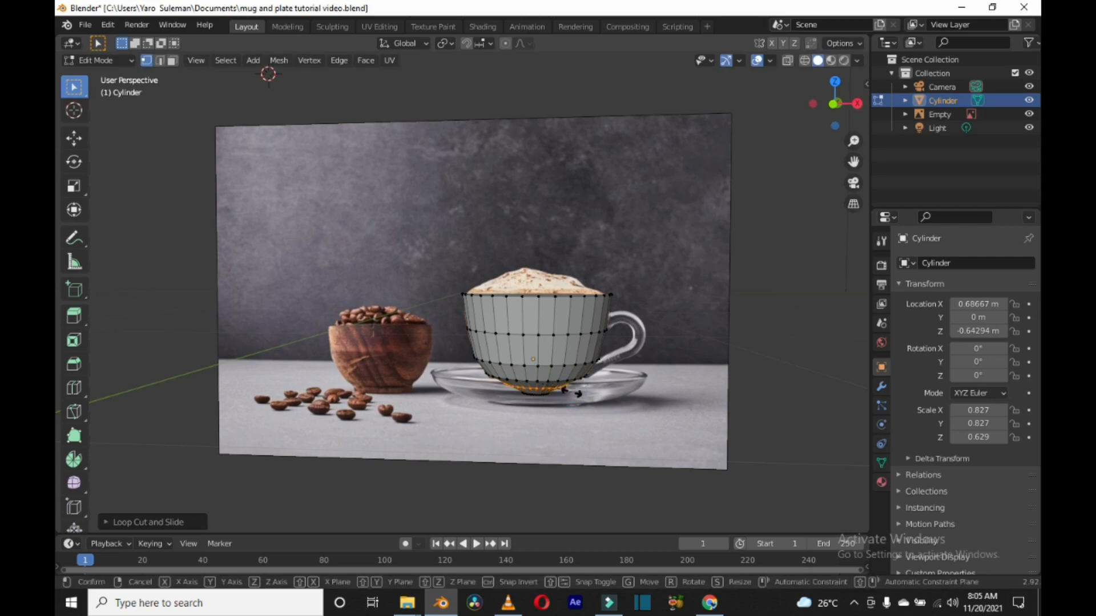
key(s)
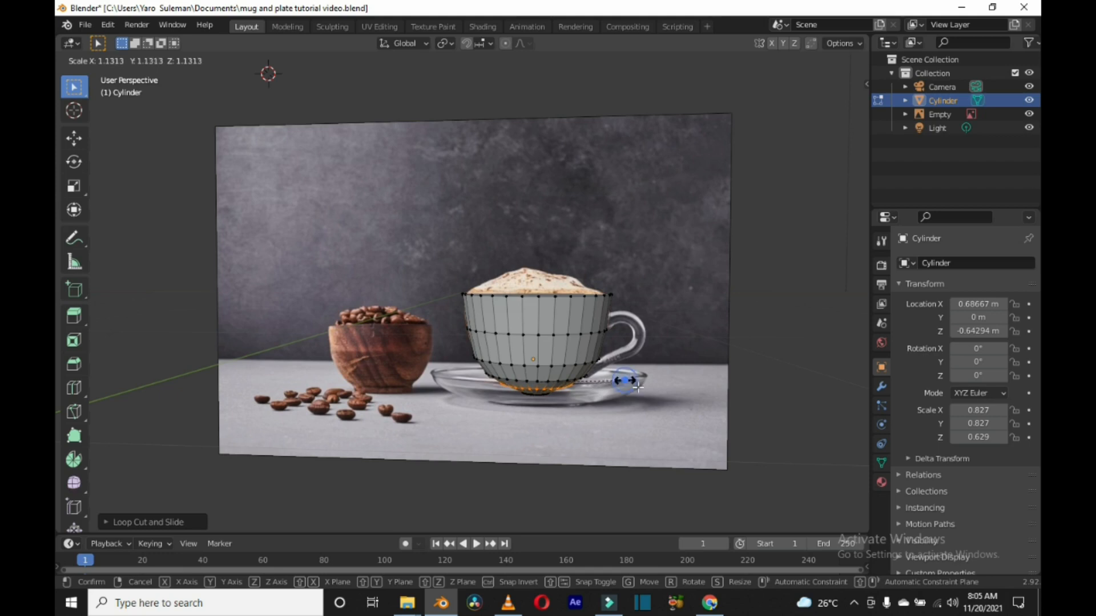
click(691, 417)
click(692, 418)
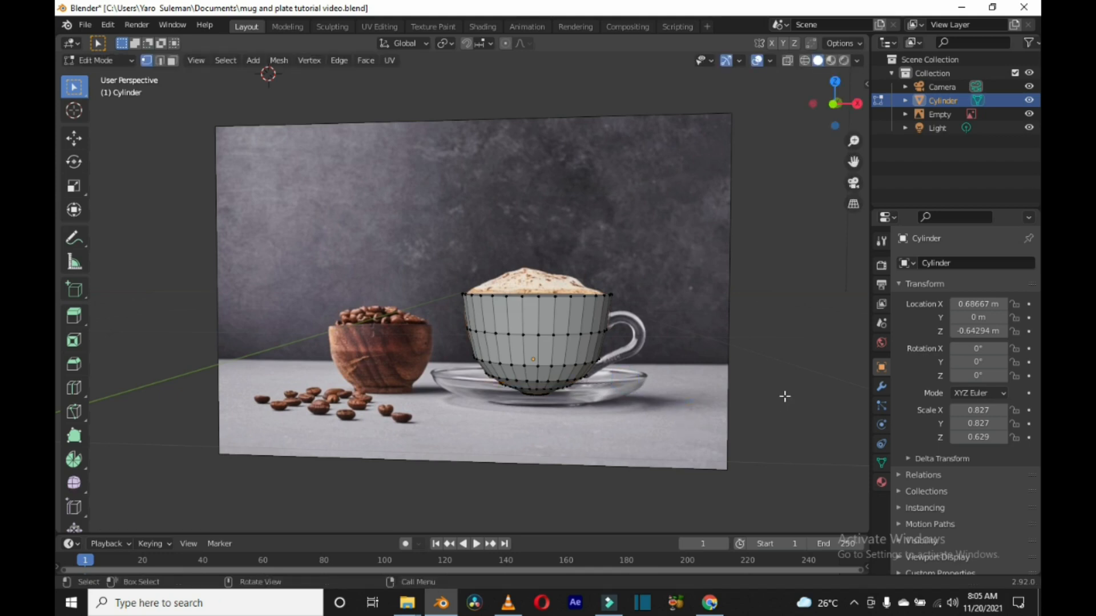
Step: Add a loop cut midway between the rim and the loop below it, without sliding, and scale it slightly outward
mouse_move(785, 396)
alt+mouse_down()
mouse_move(765, 320)
mouse_move(773, 397)
alt+mouse_up()
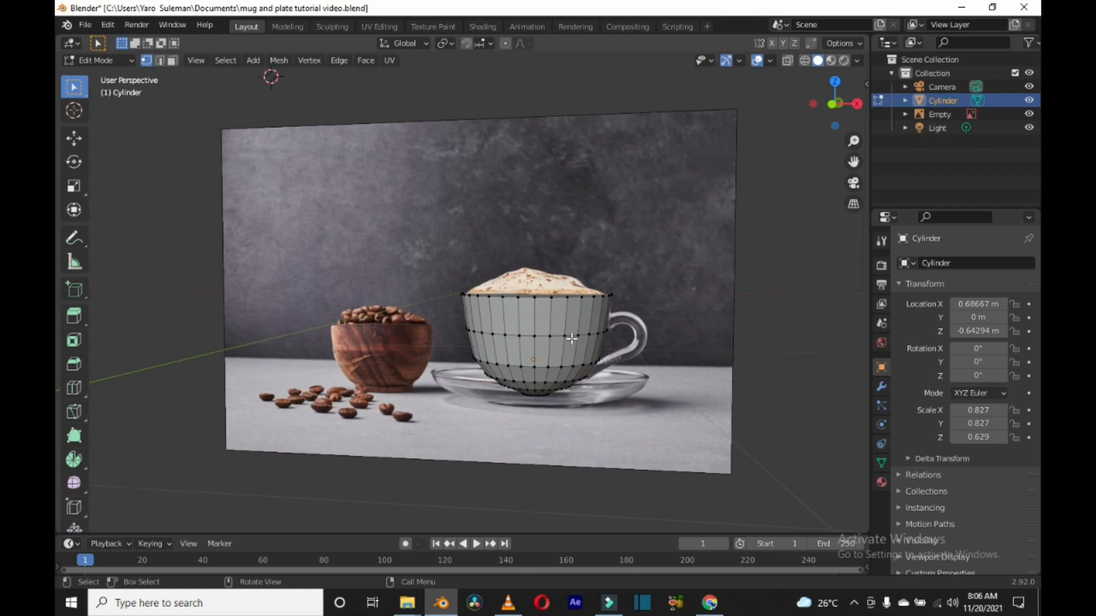
key(ctrl+r)
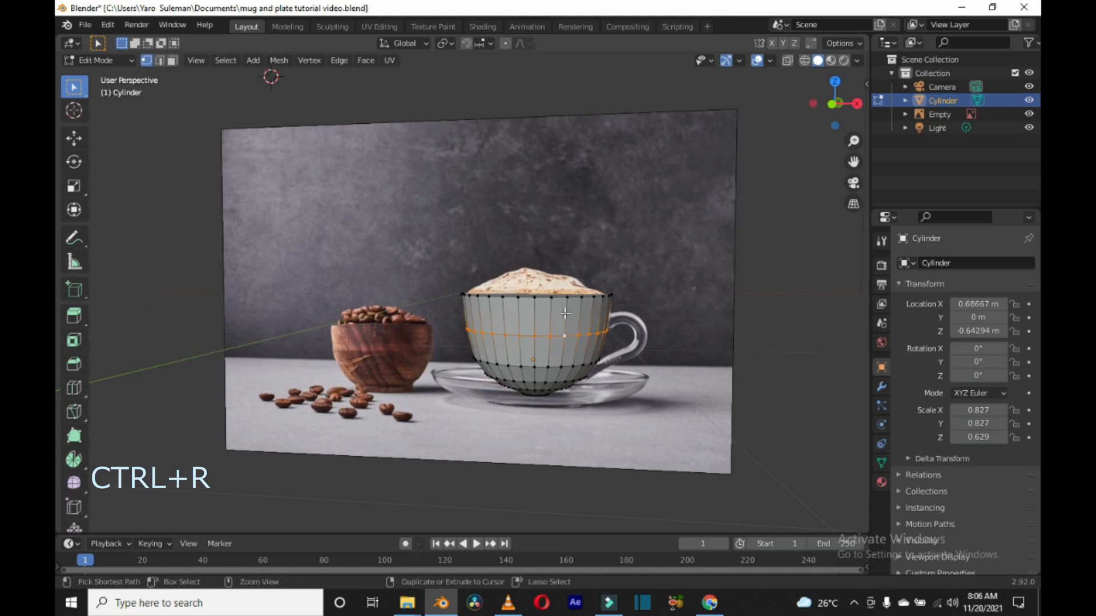
click(565, 313)
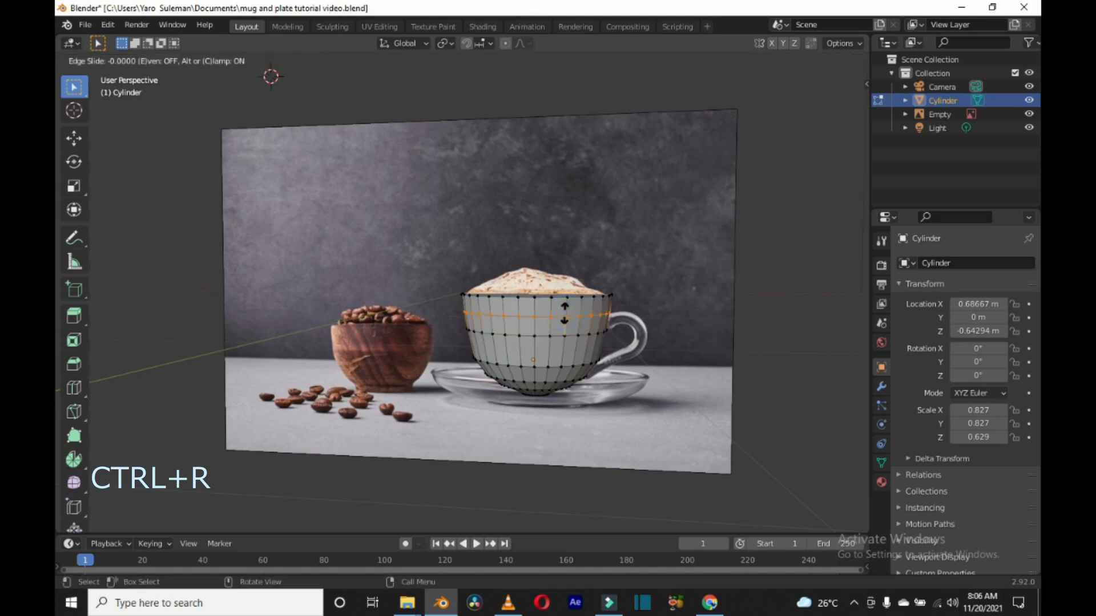
click(565, 313)
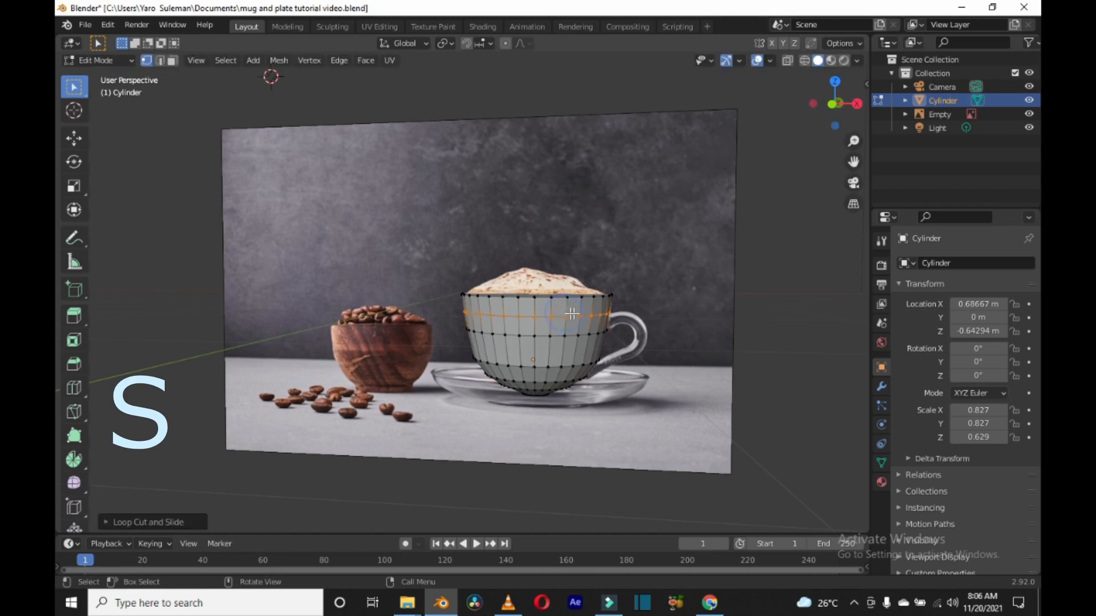
key(s)
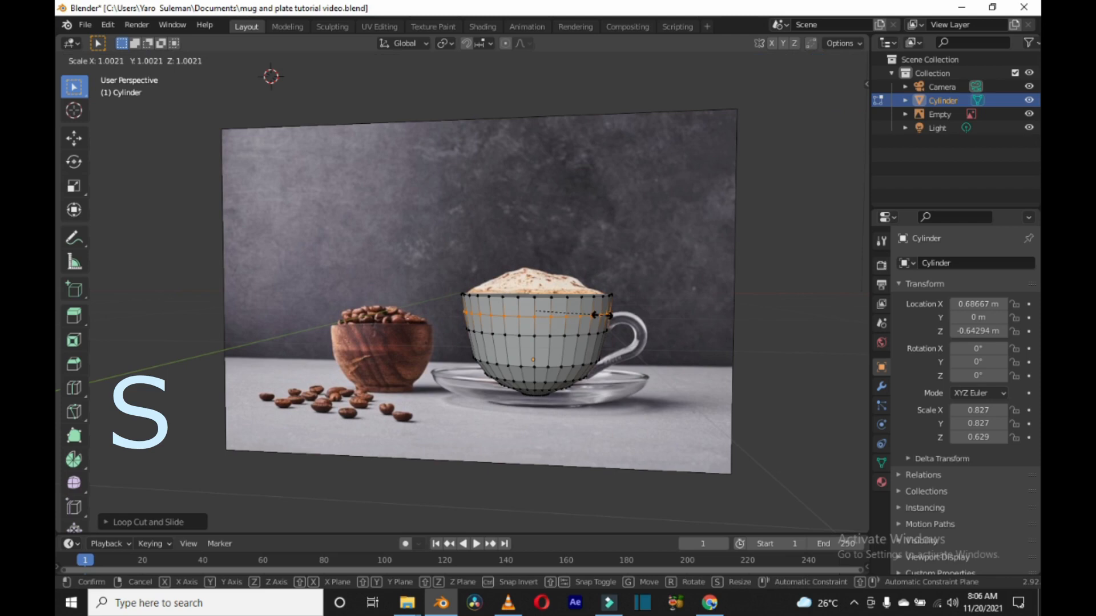
click(600, 315)
click(716, 335)
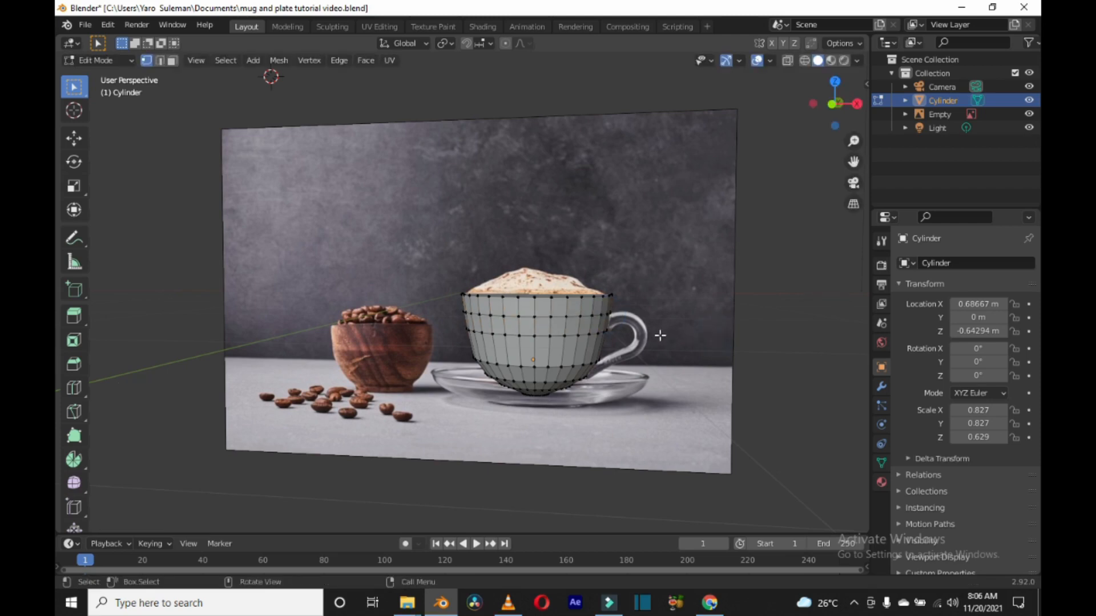
Step: Hide the reference image and delete the face closing the top of the cup
middle_drag(660, 335, 678, 333)
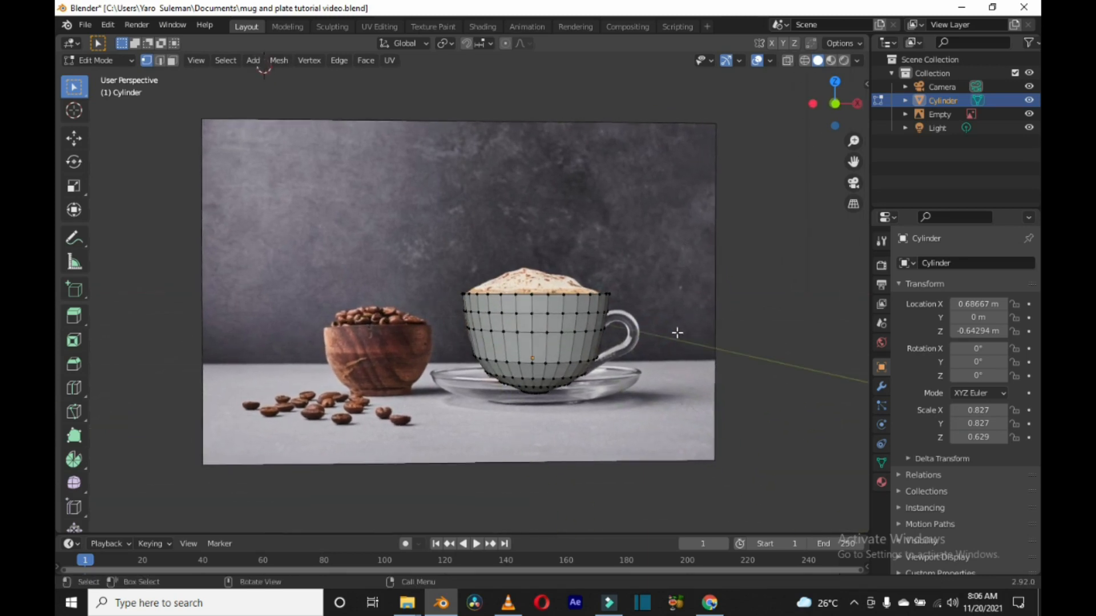
key(KP_1)
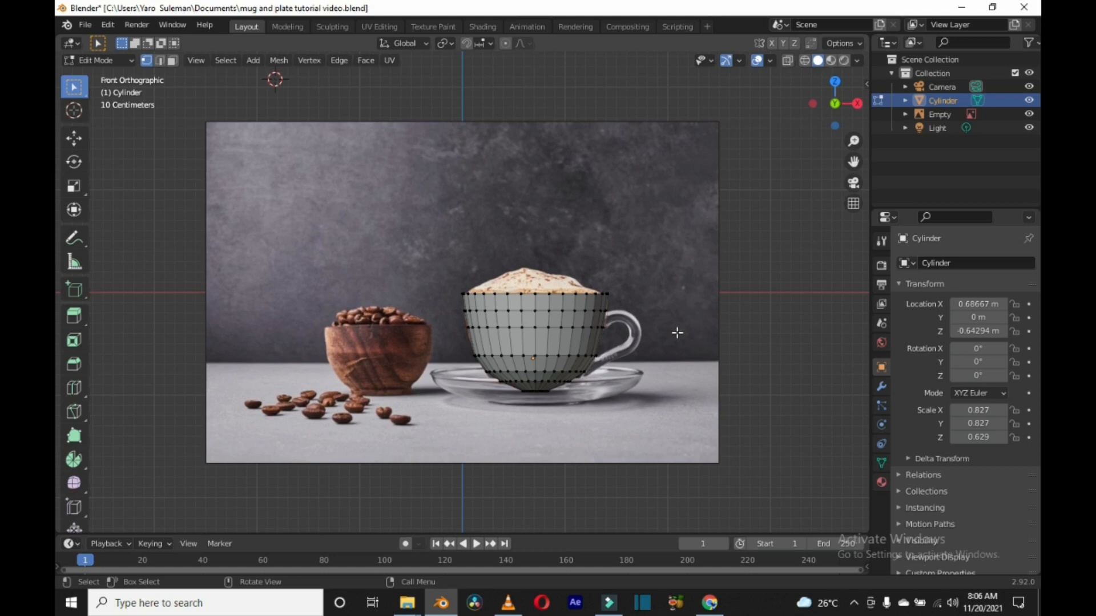
middle_drag(678, 333, 691, 363)
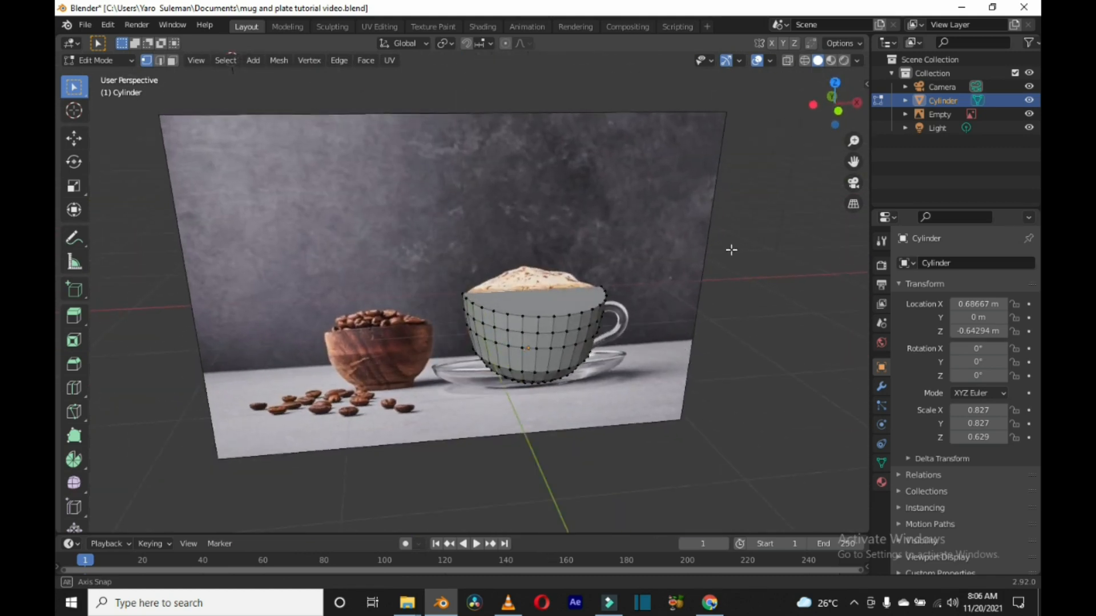
click(1028, 113)
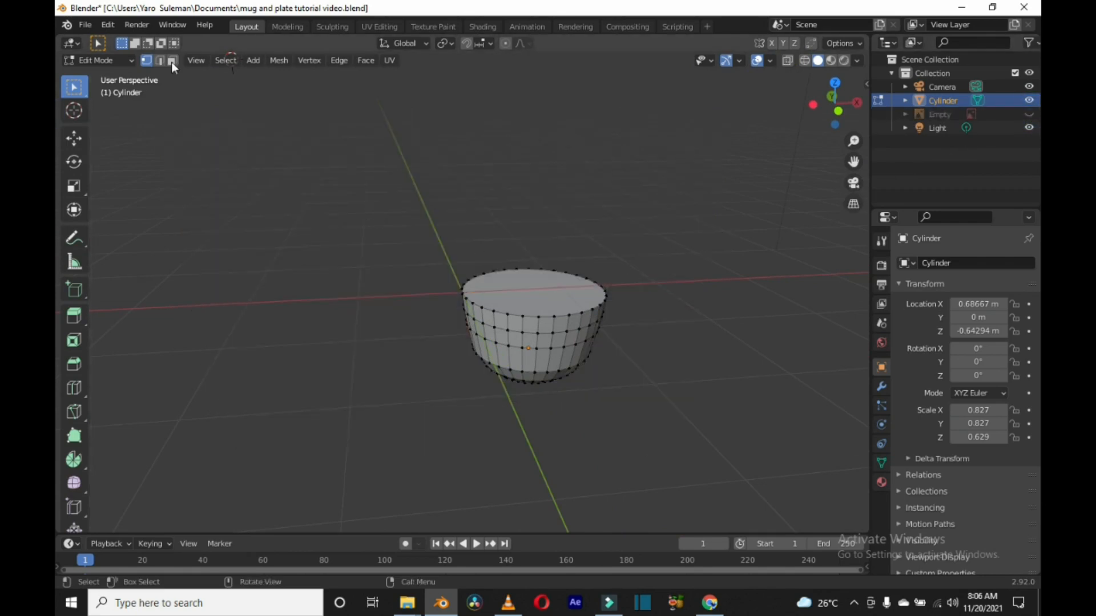
key(3)
click(543, 296)
key(x)
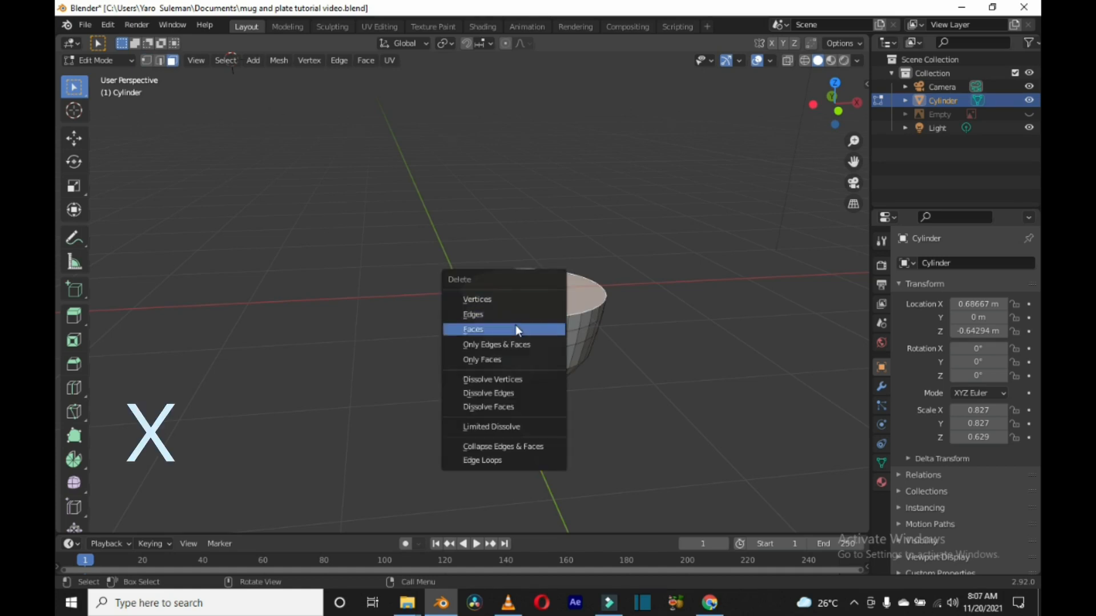
click(515, 329)
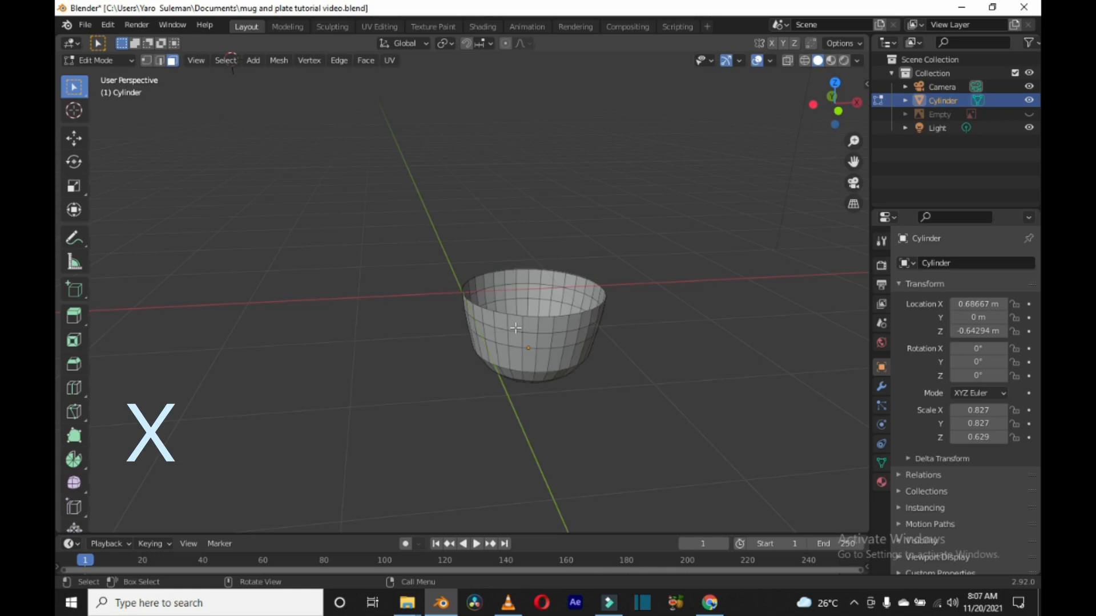
Step: Compare the open cup with the reference image in front view, hiding the image again when done
middle_drag(593, 325, 568, 310)
key(KP_1)
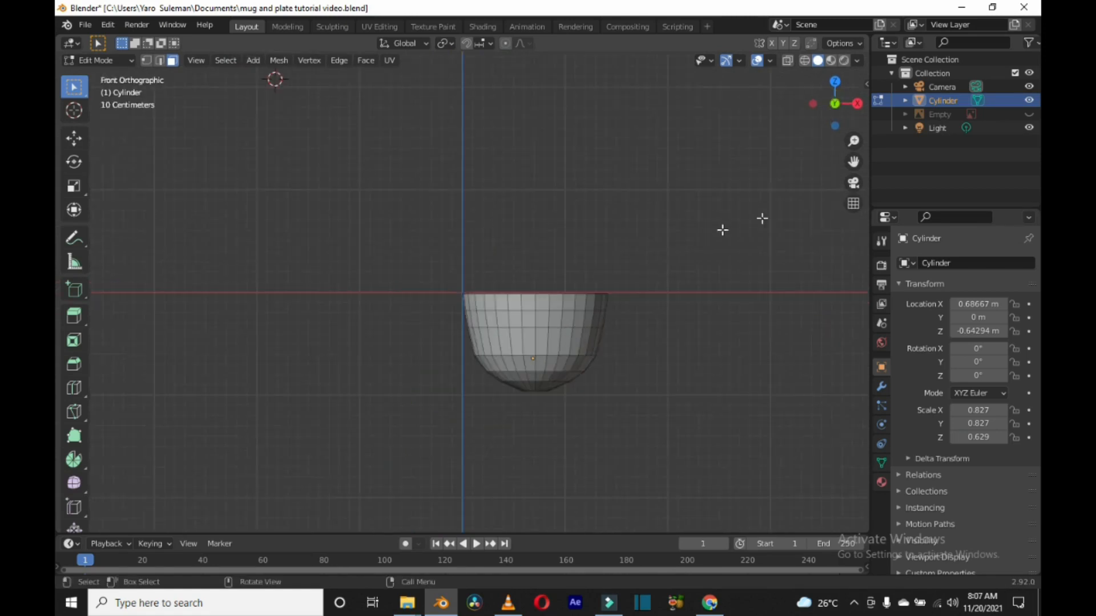
click(1029, 114)
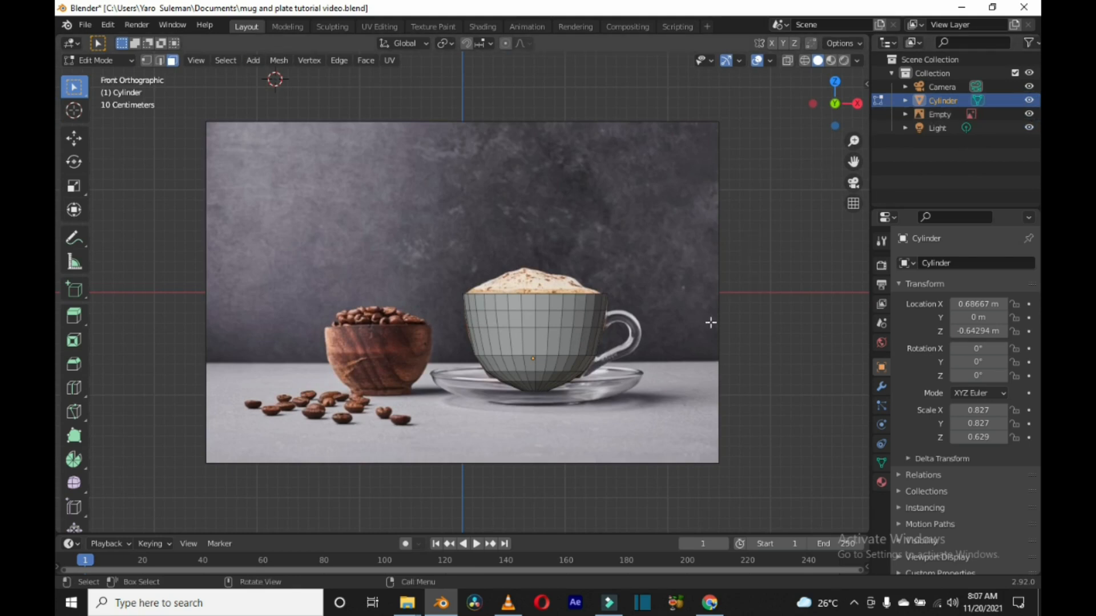
click(1029, 114)
Step: Switch to vertex selection and add a loop cut on the cup's underside between the base ring and the next loop outward
middle_drag(695, 417, 685, 364)
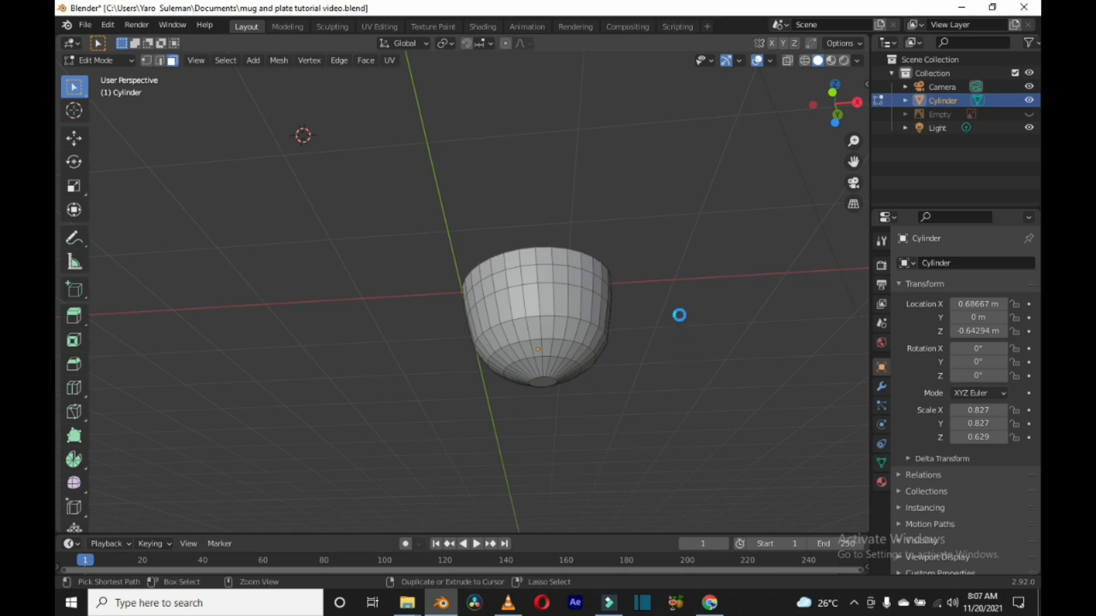
middle_drag(682, 328, 683, 292)
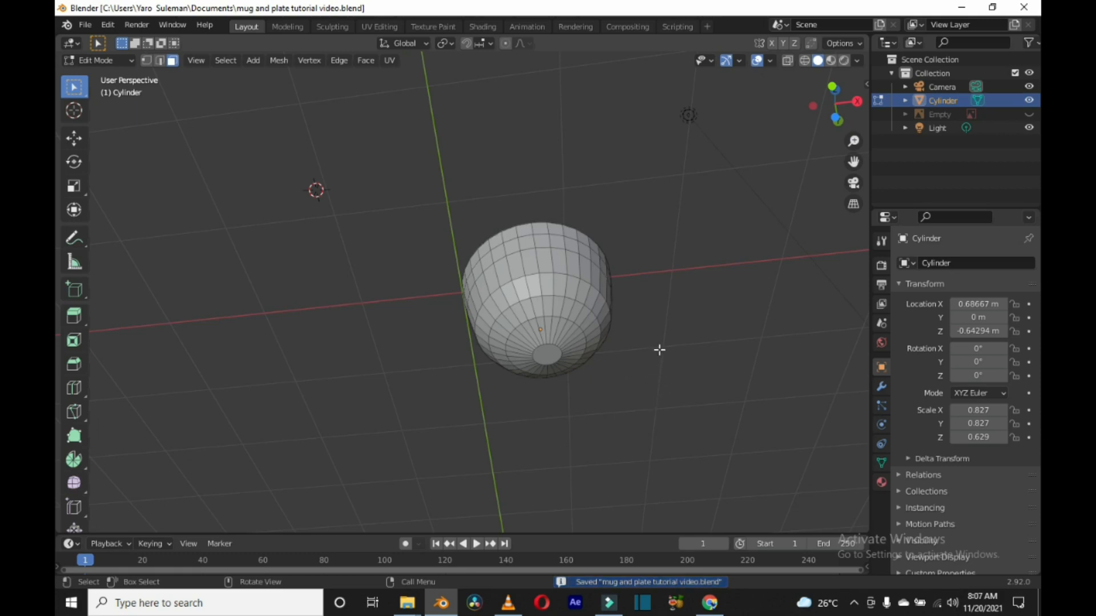
click(151, 62)
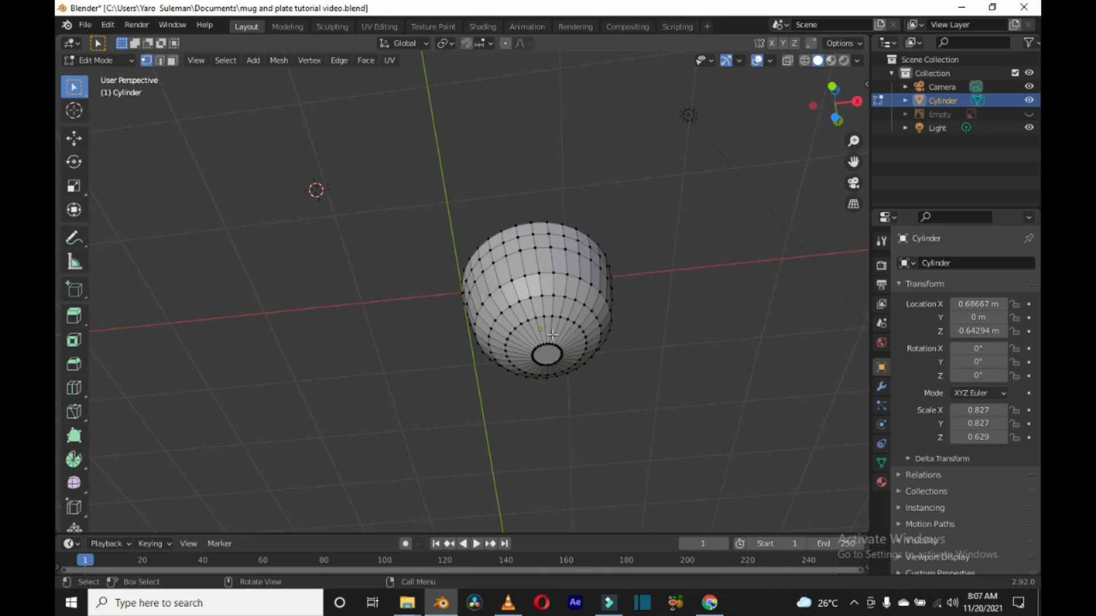
alt+click(559, 345)
alt+click(555, 345)
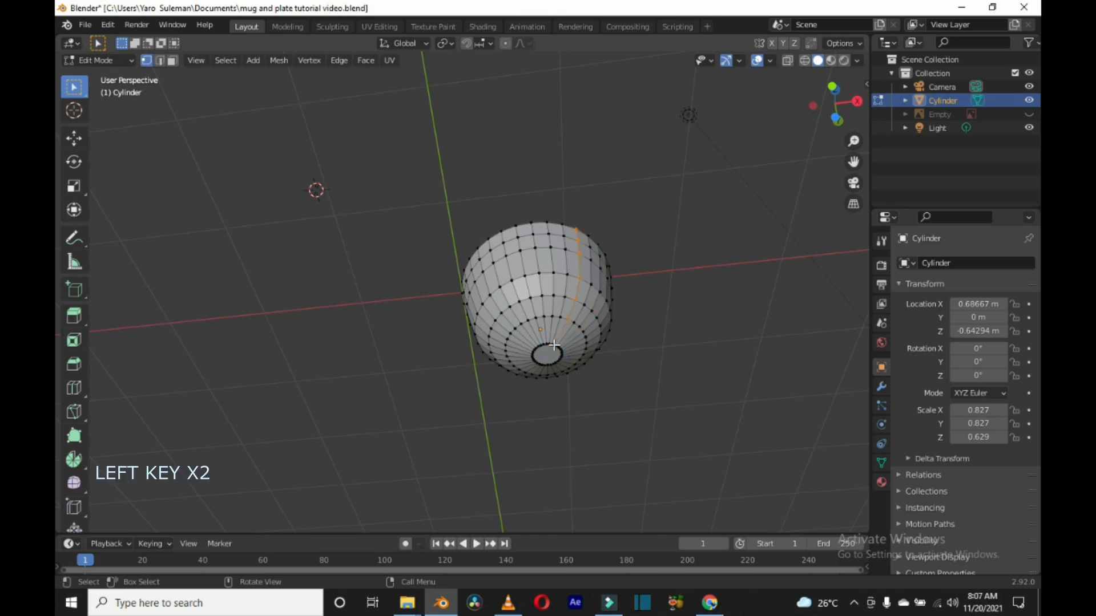
alt+click(553, 345)
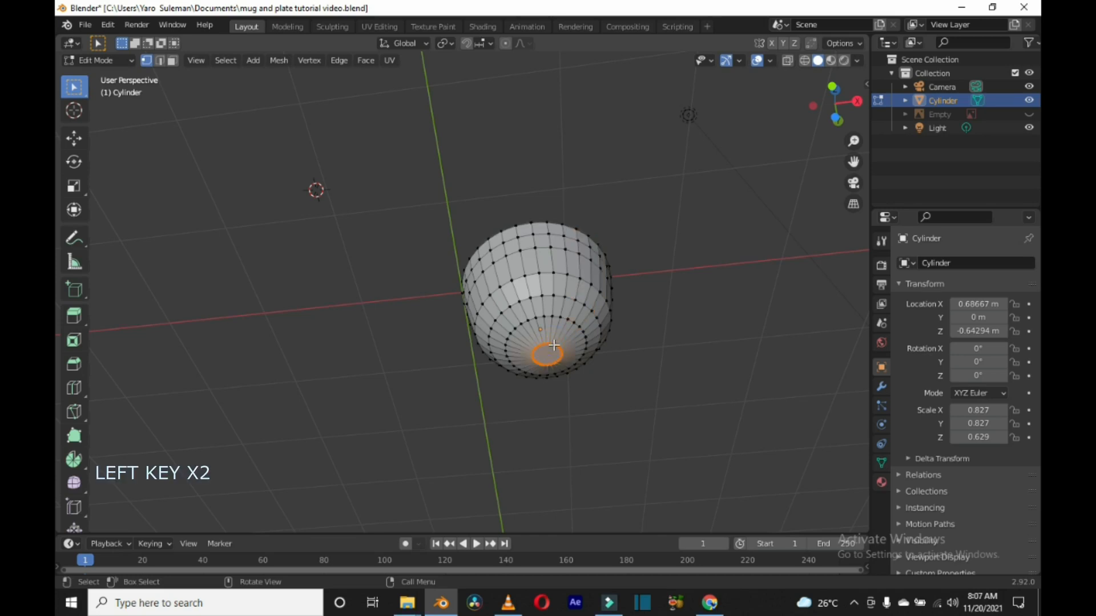
key(ctrl+r)
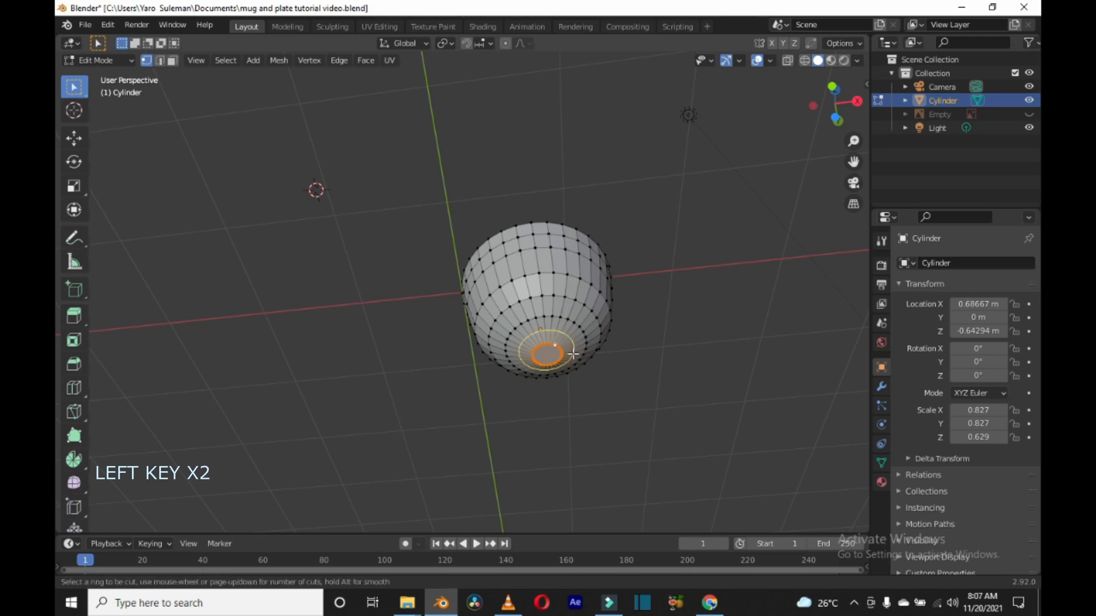
click(573, 354)
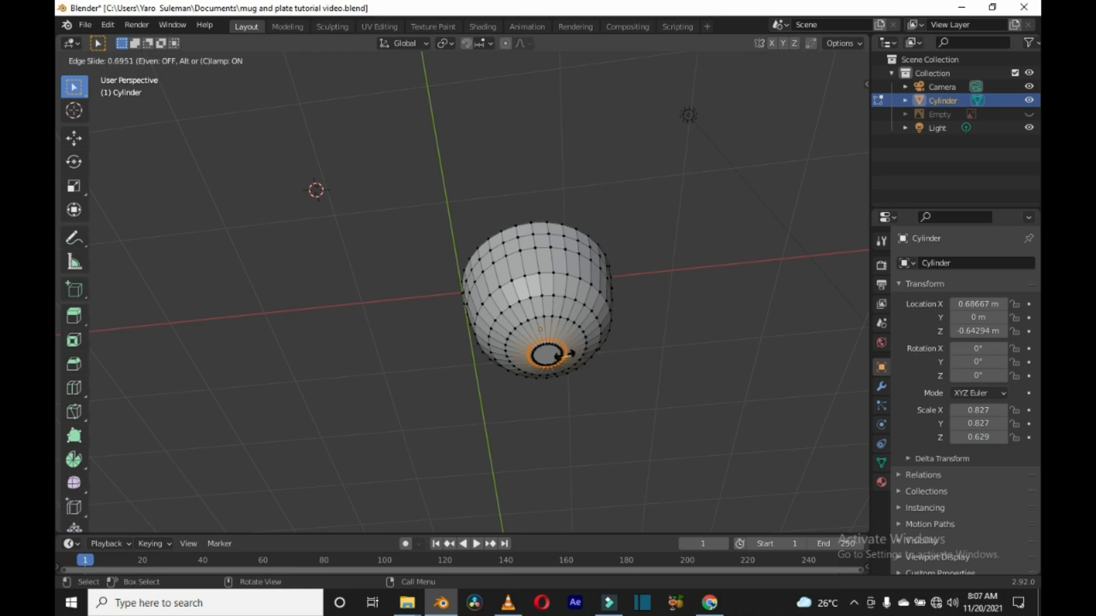
click(571, 355)
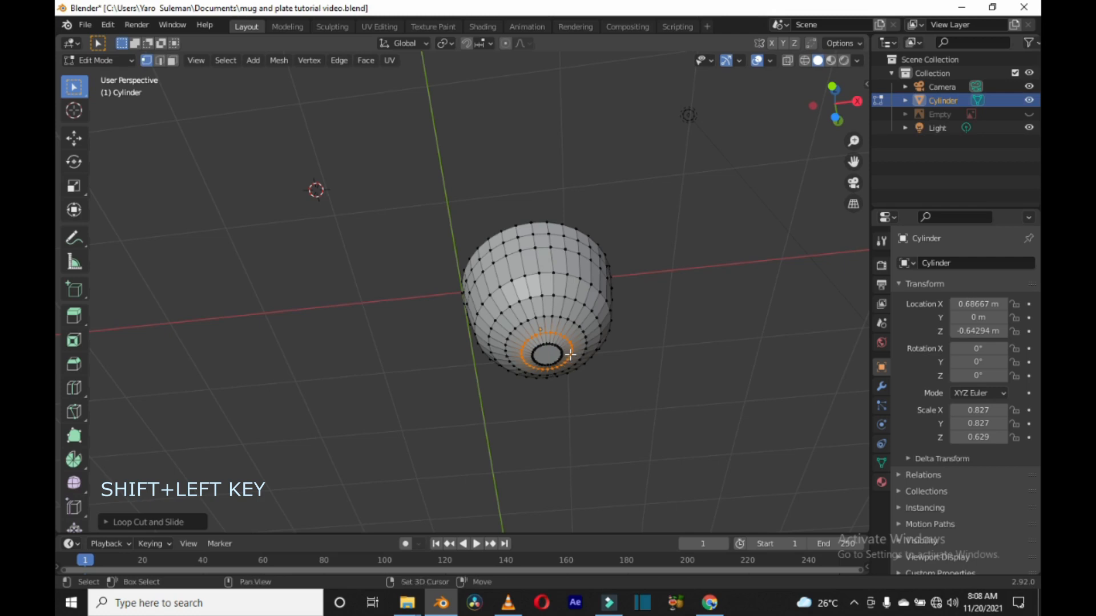
Step: Scale the new loop together with the base ring along Z to flatten the cup's bottom, and show the reference image
alt+shift+click(560, 352)
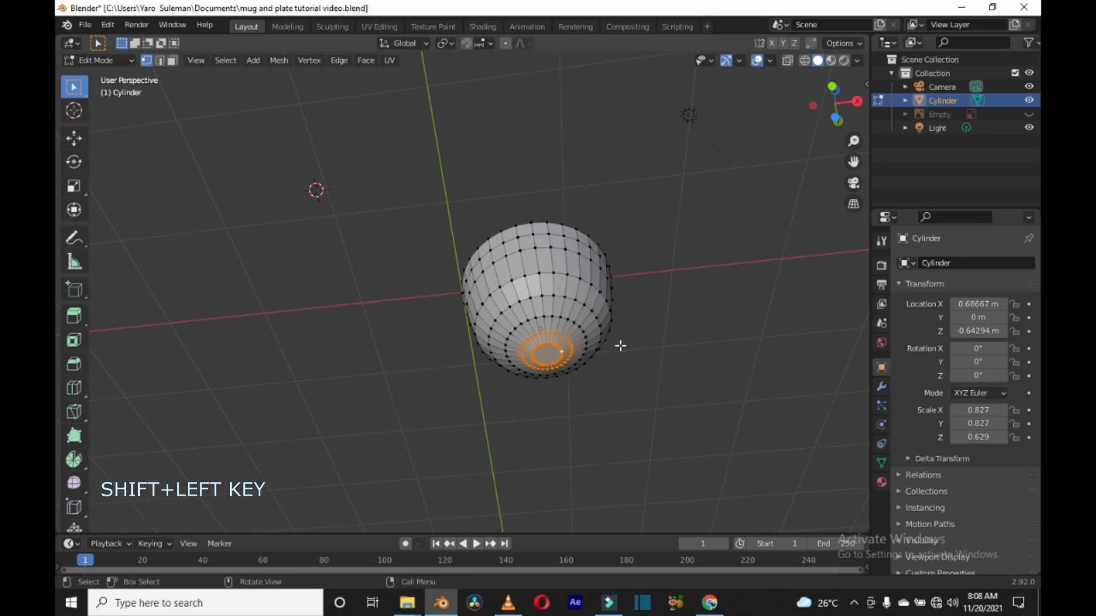
key(s)
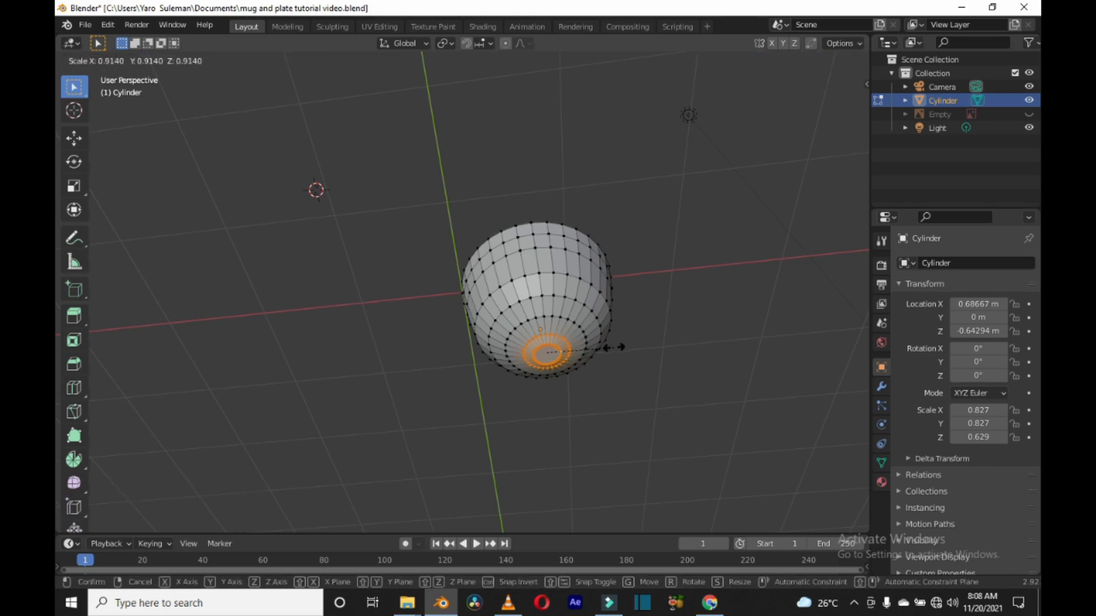
key(z)
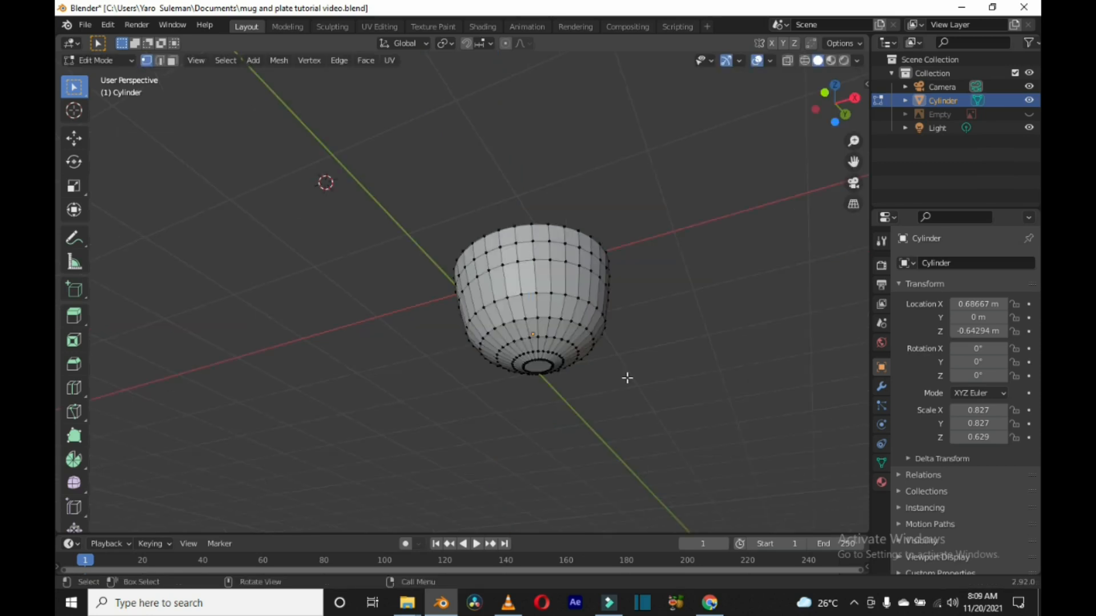
middle_drag(626, 376, 682, 423)
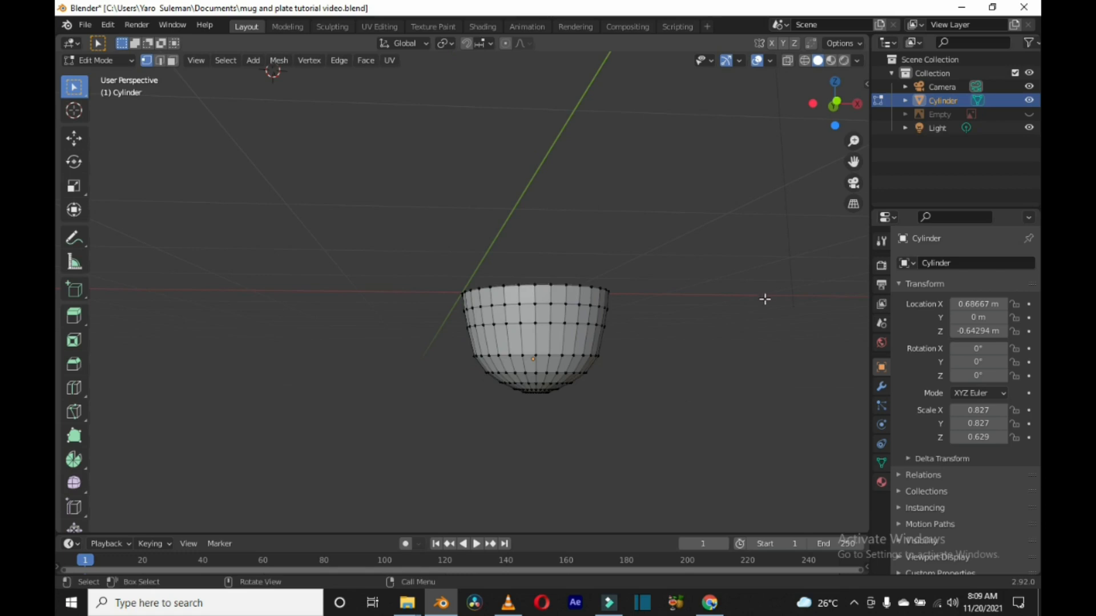
click(1029, 114)
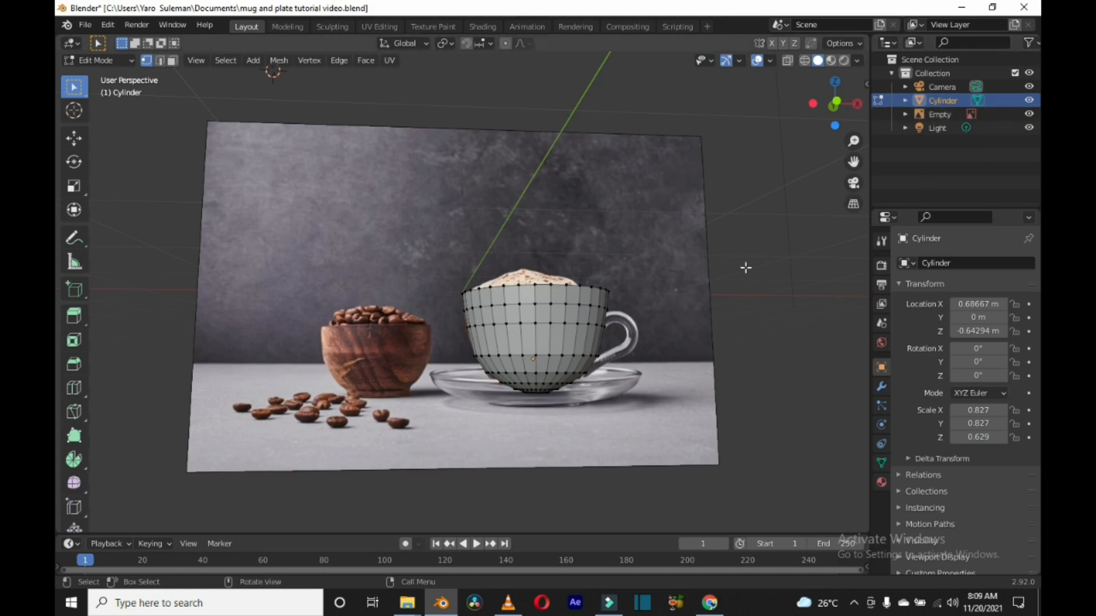
middle_drag(675, 308, 787, 362)
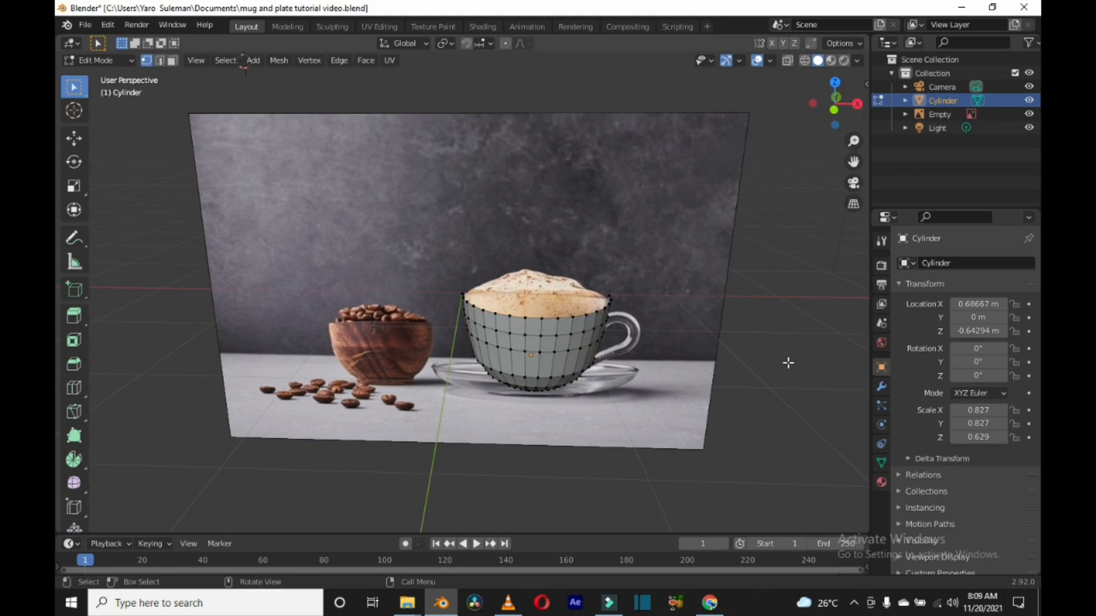
Step: Add a Solidify modifier with a thickness of 0.05 m to the cup and hide the reference image
click(881, 386)
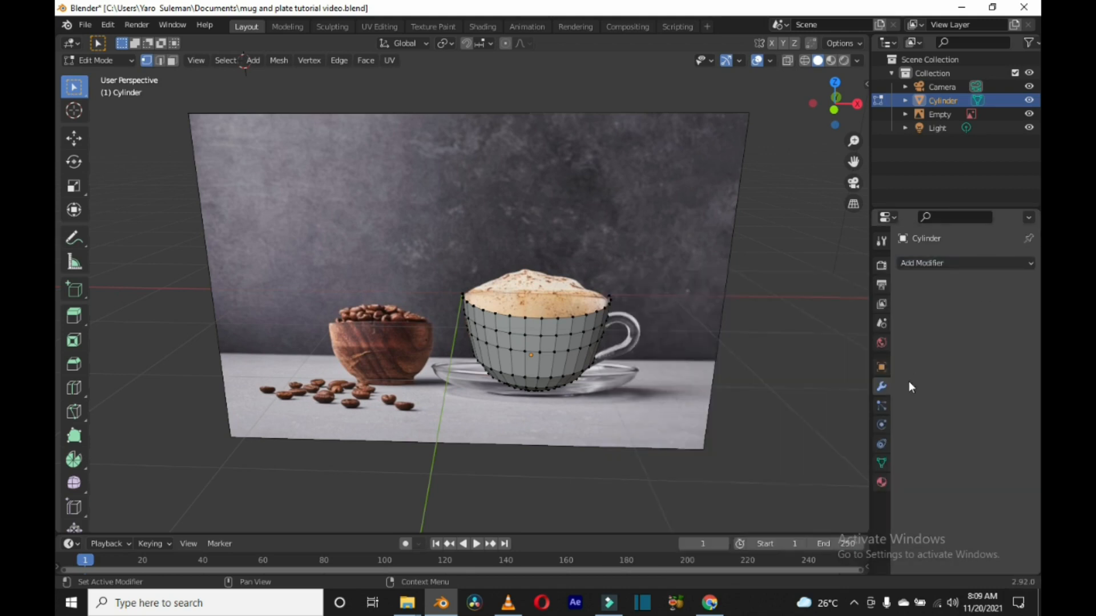
click(1022, 260)
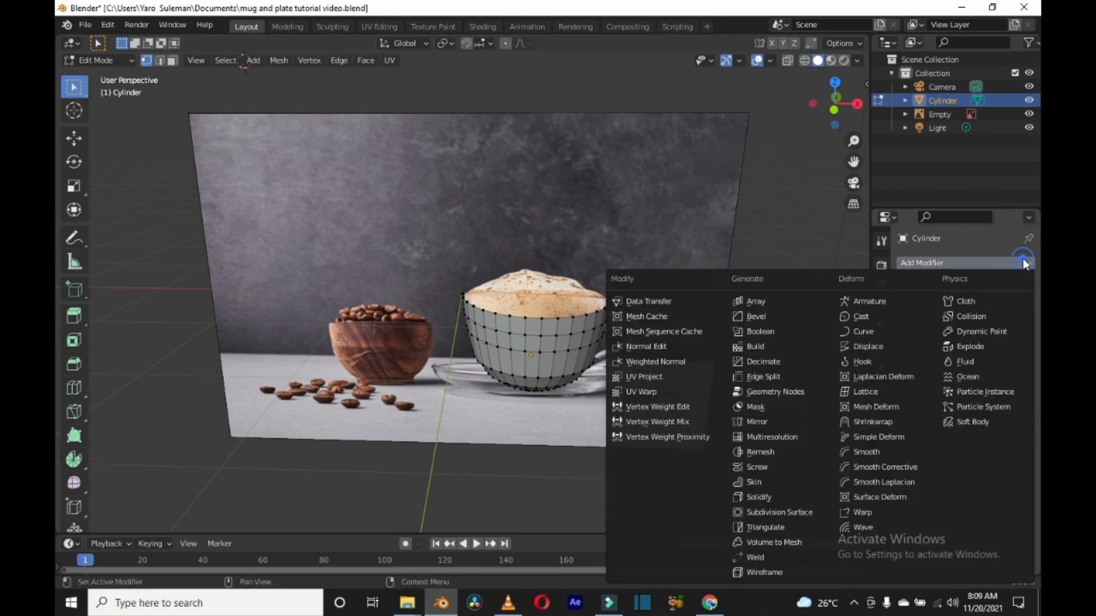
click(785, 498)
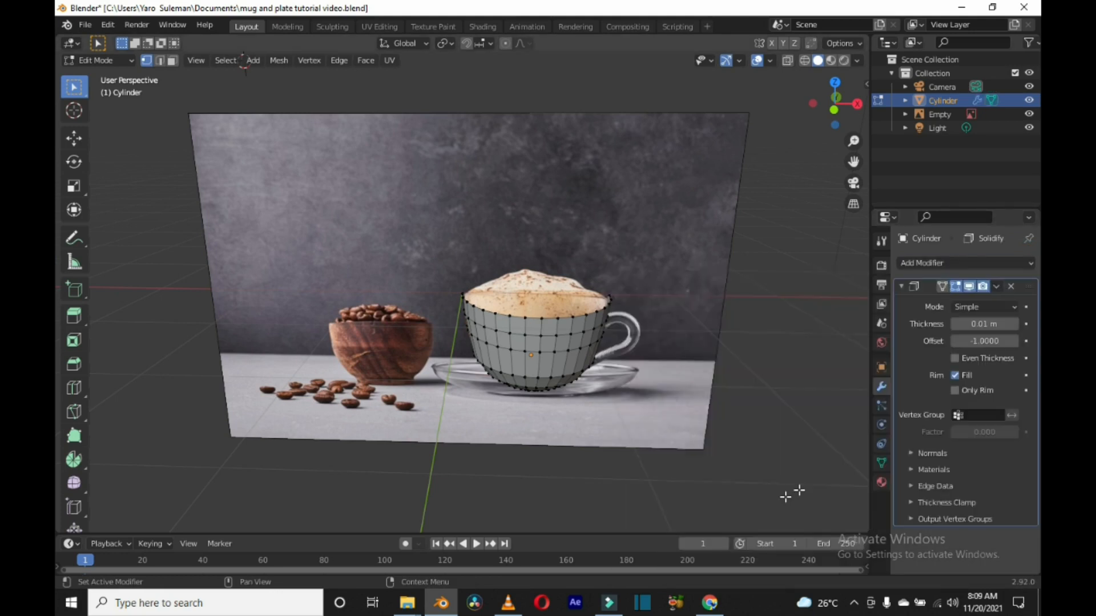
click(1029, 113)
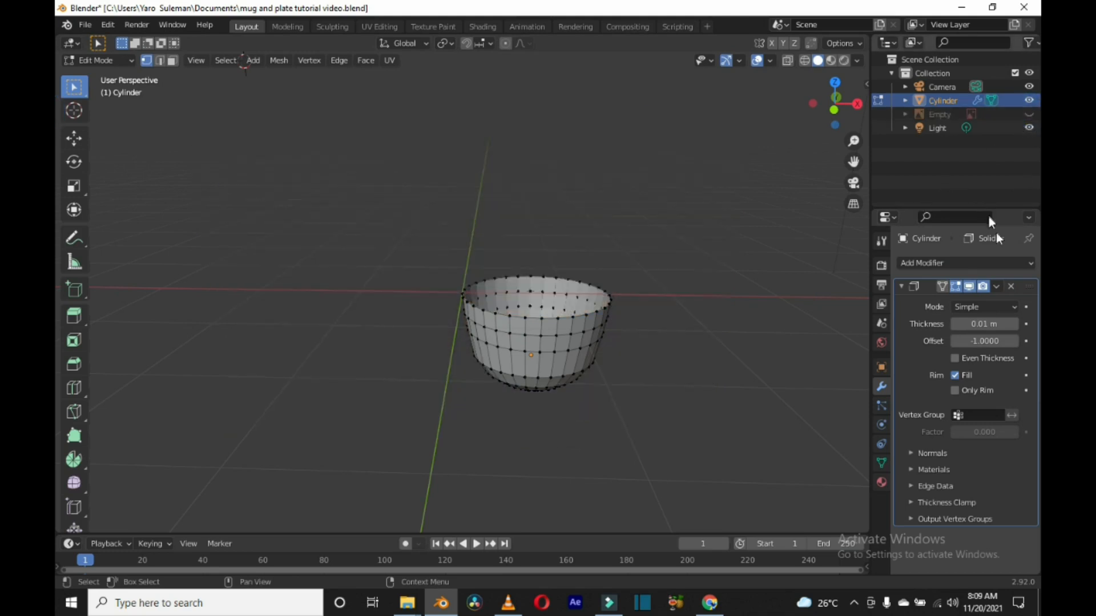
click(1013, 324)
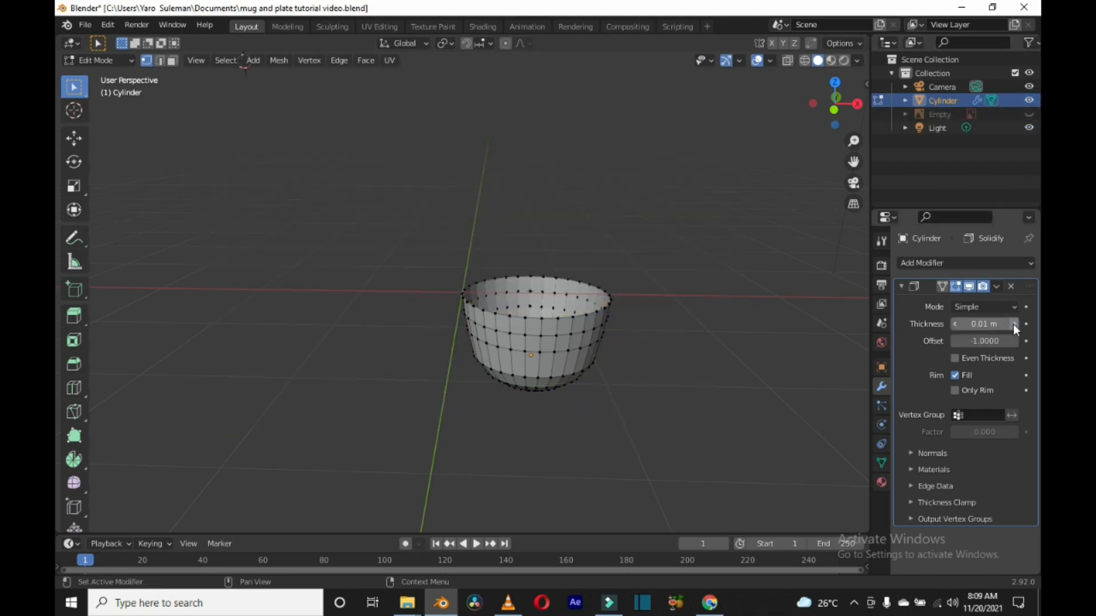
click(1013, 324)
click(1013, 324)
click(1013, 324)
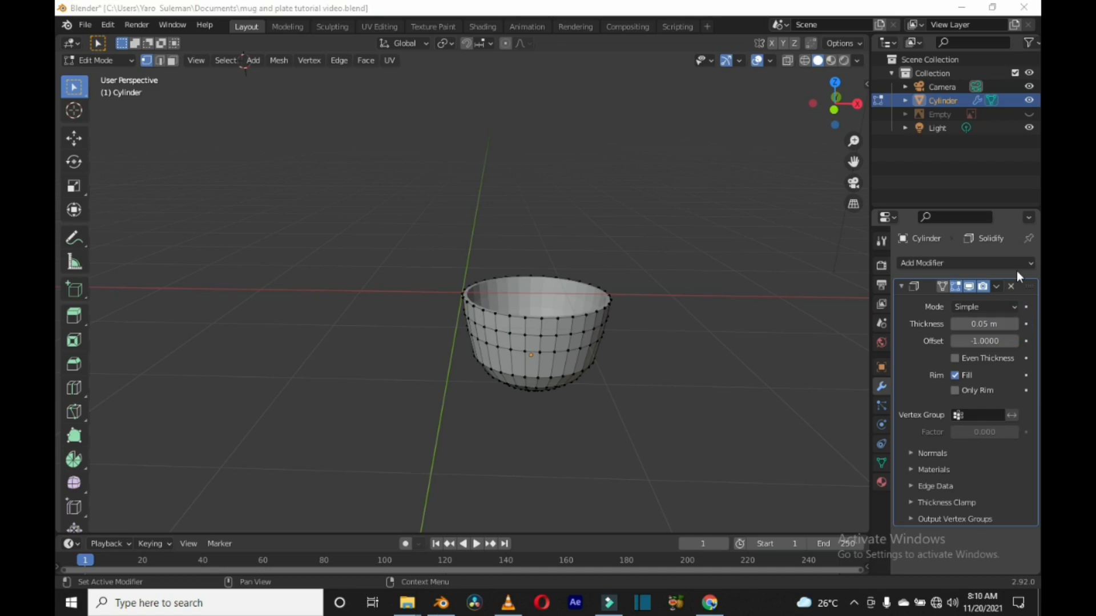
Step: Add a Subdivision Surface modifier to the cup after the Solidify modifier
click(1029, 263)
key(super+a)
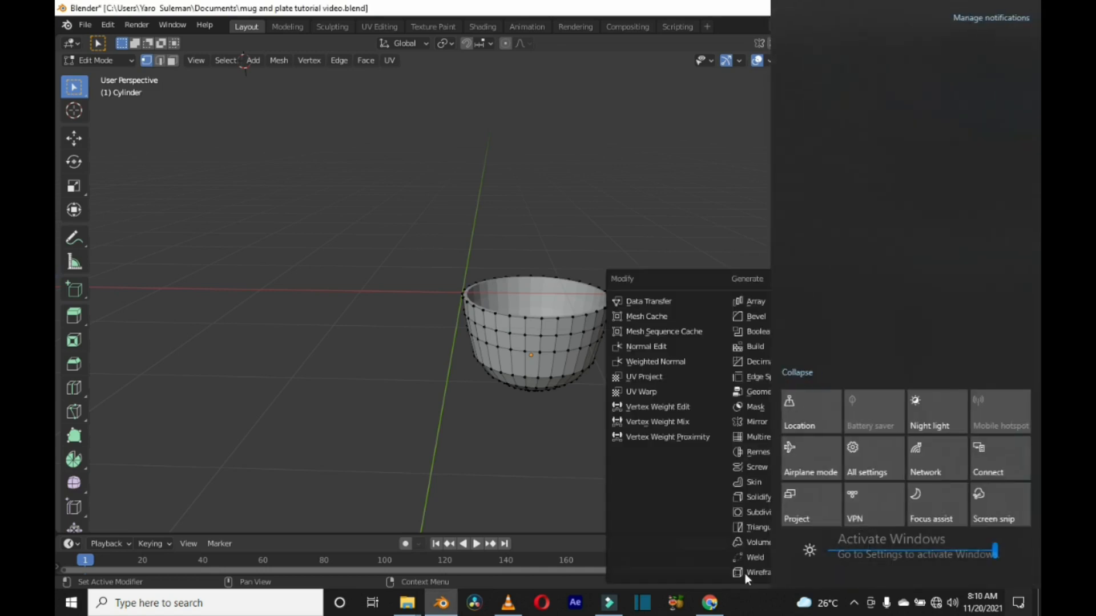
click(1018, 603)
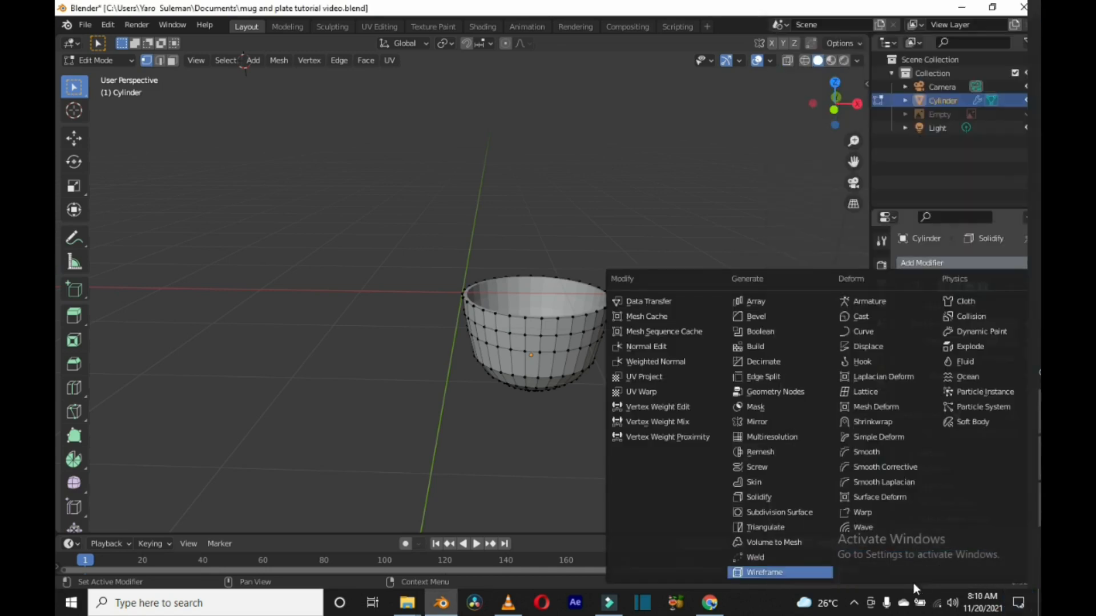
click(772, 510)
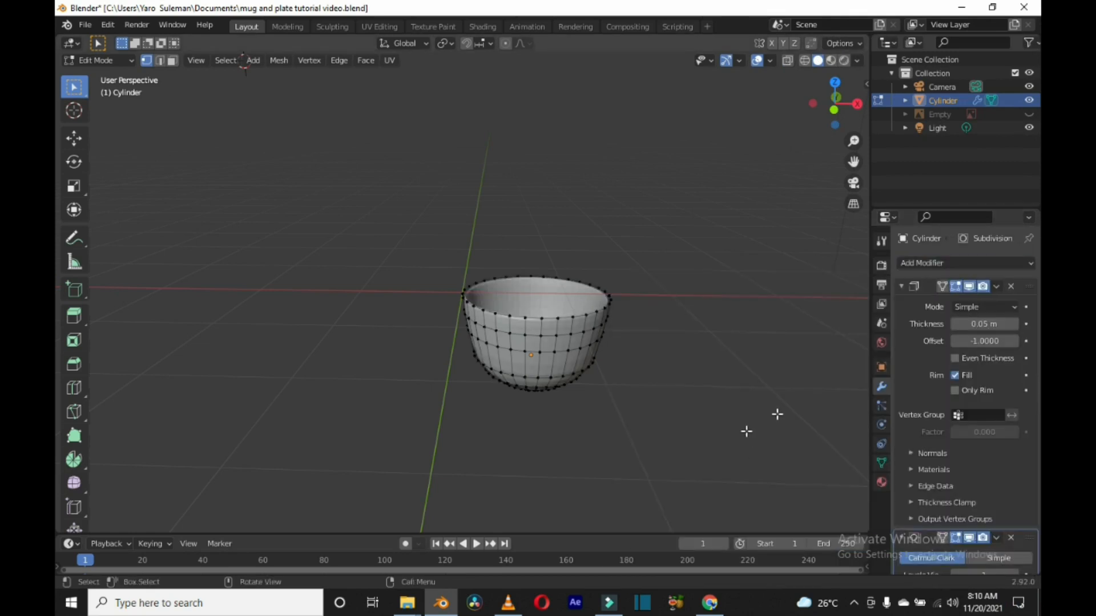
Step: Add a loop cut around the cup and slide it up to just below the rim to sharpen the edge
middle_drag(665, 345, 591, 330)
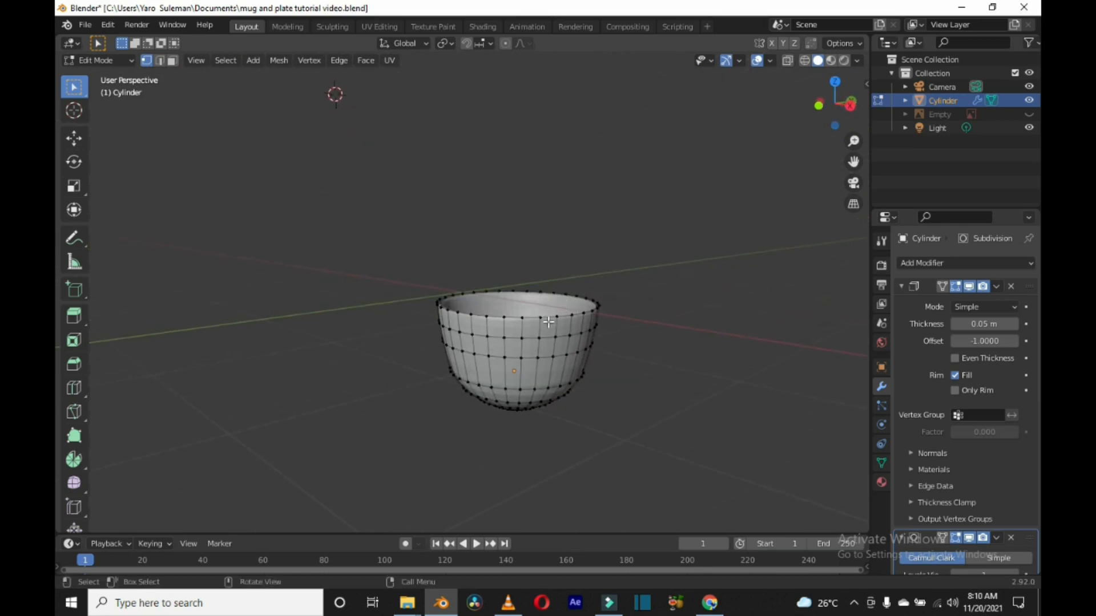
key(ctrl+r)
click(546, 315)
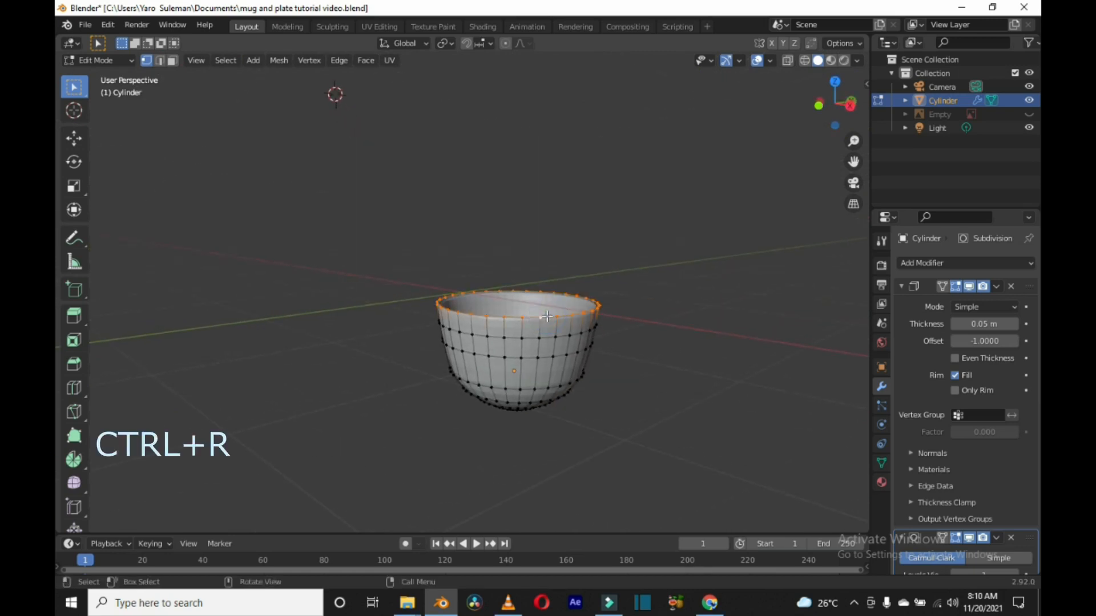
key(ctrl+r)
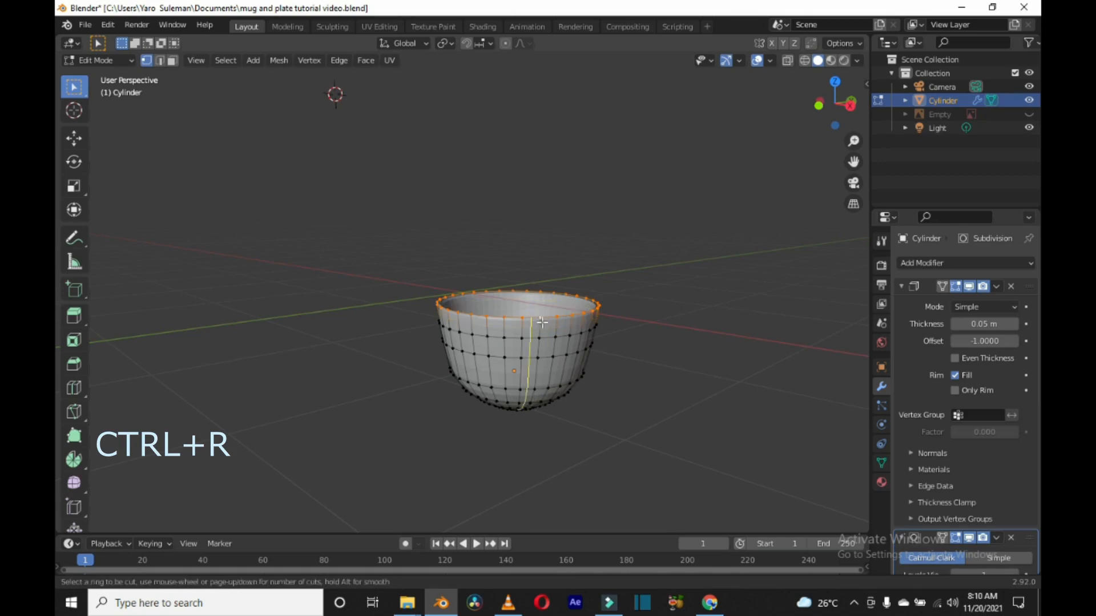
click(541, 317)
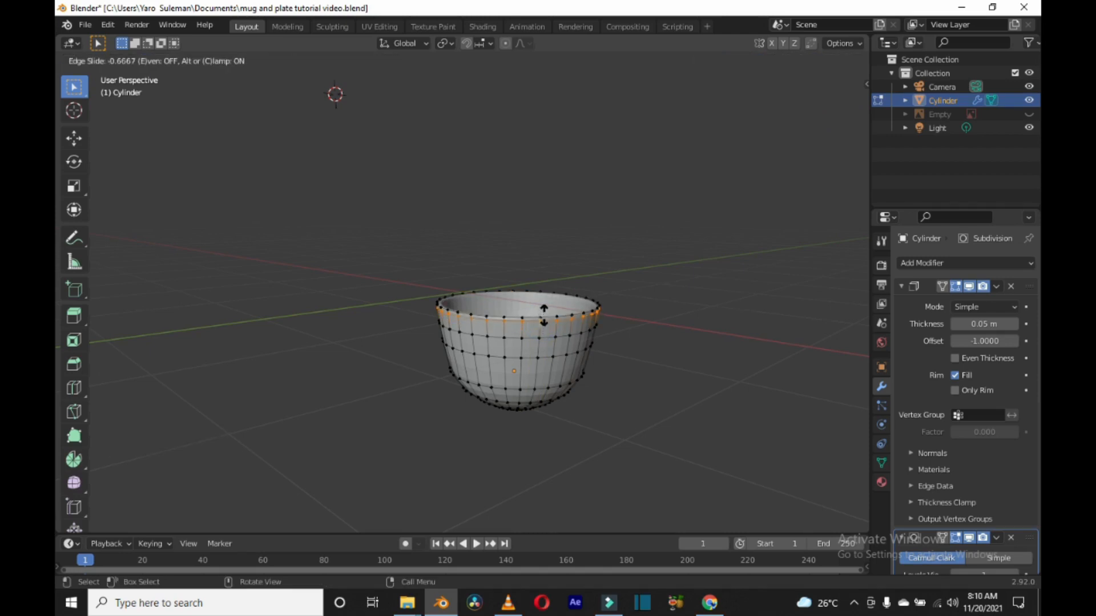
key(shift)
click(543, 314)
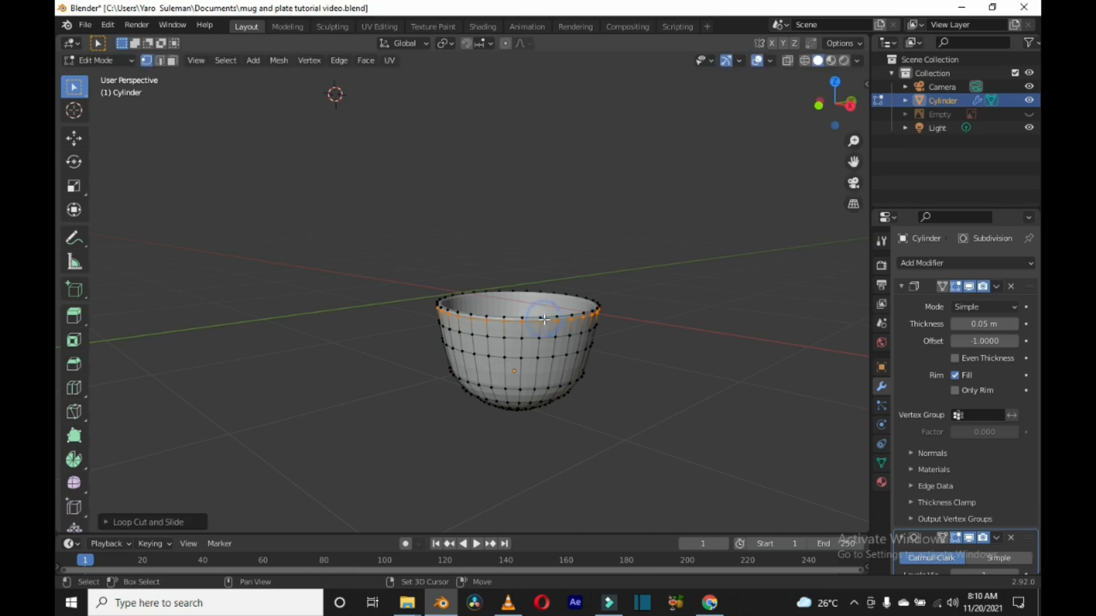
Step: Set the cup's subdivision levels to 2 for the viewport and 5 for rendering
middle_drag(645, 320, 628, 303)
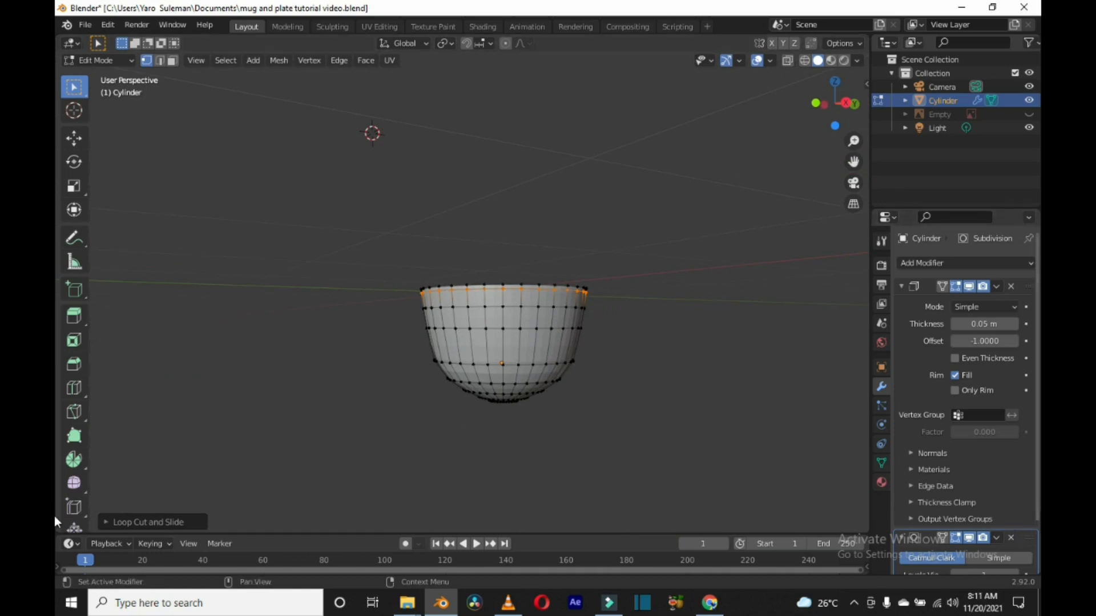
scroll(1038, 514, down, 3)
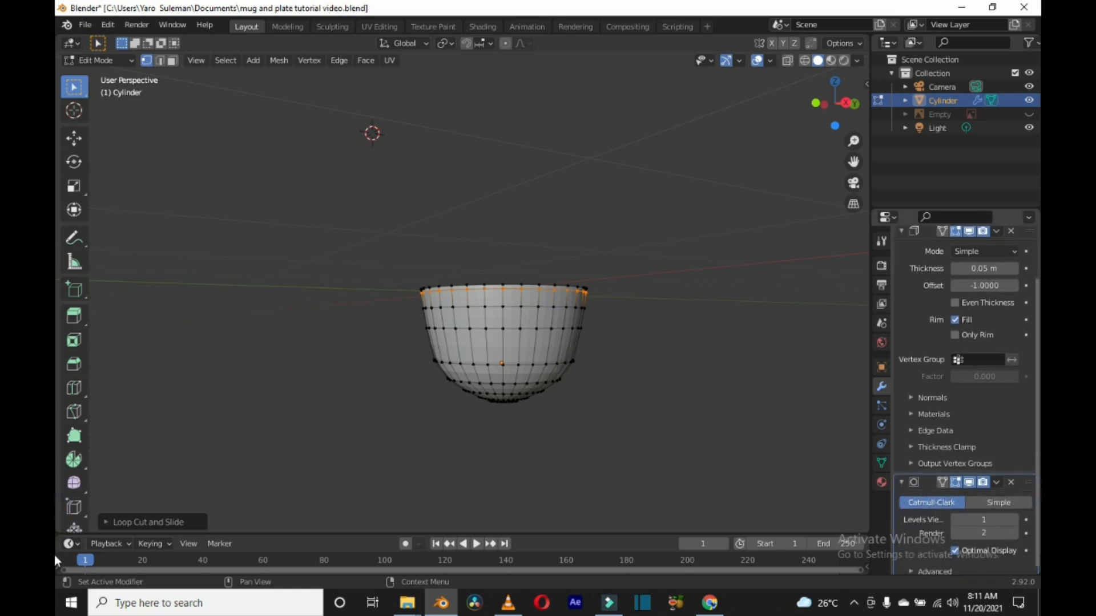
click(1014, 513)
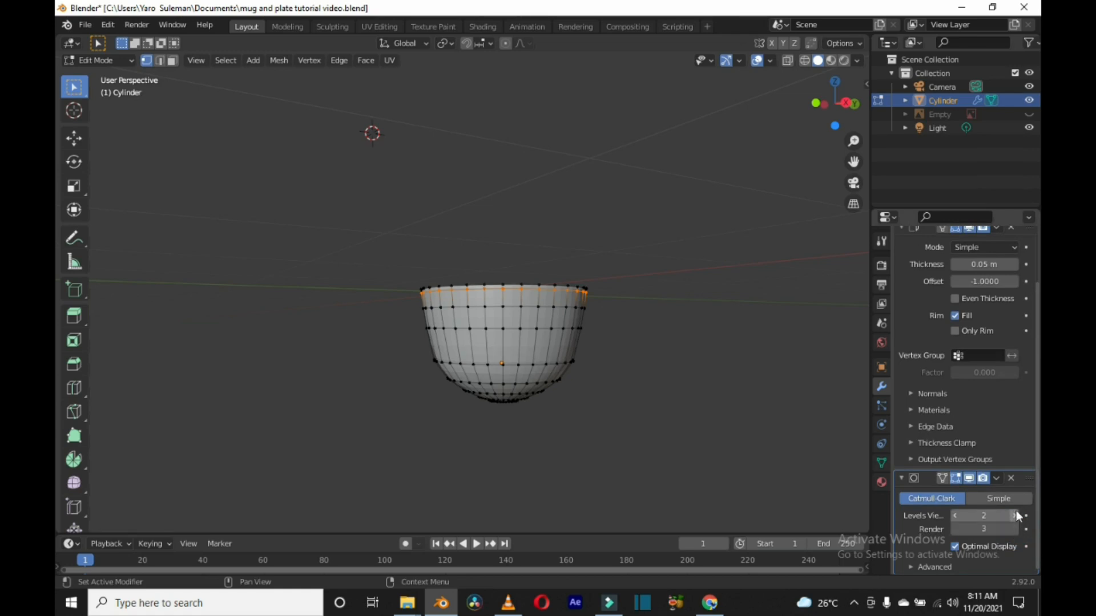
click(1014, 530)
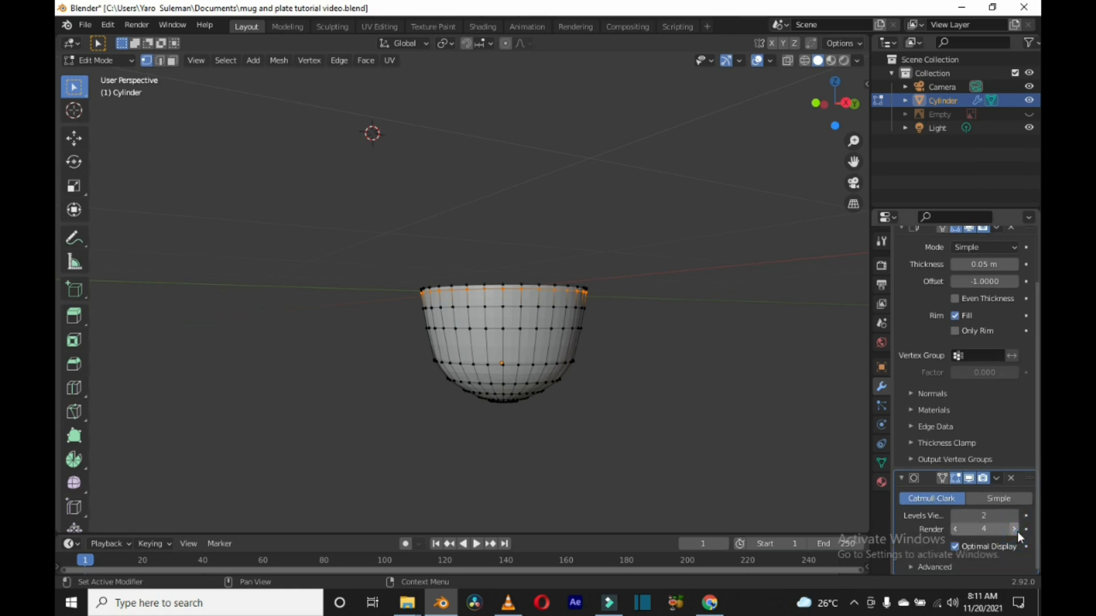
click(1016, 529)
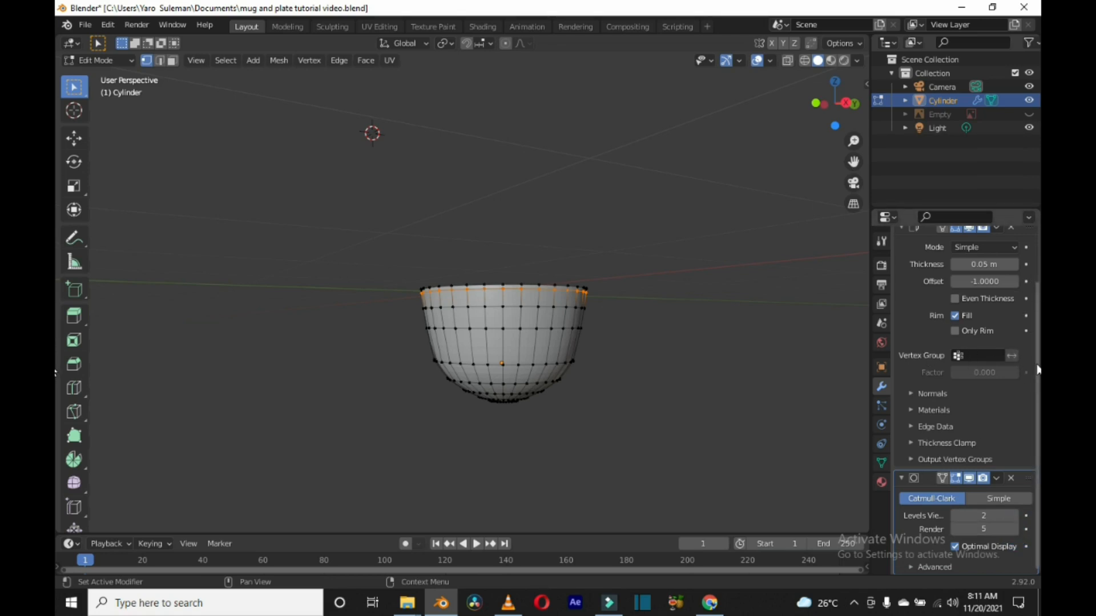
Step: Show the reference image and compare the smoothed cup with it in front view
mouse_move(785, 311)
middle_down()
mouse_move(787, 384)
mouse_move(770, 306)
mouse_move(783, 294)
middle_up()
click(1029, 113)
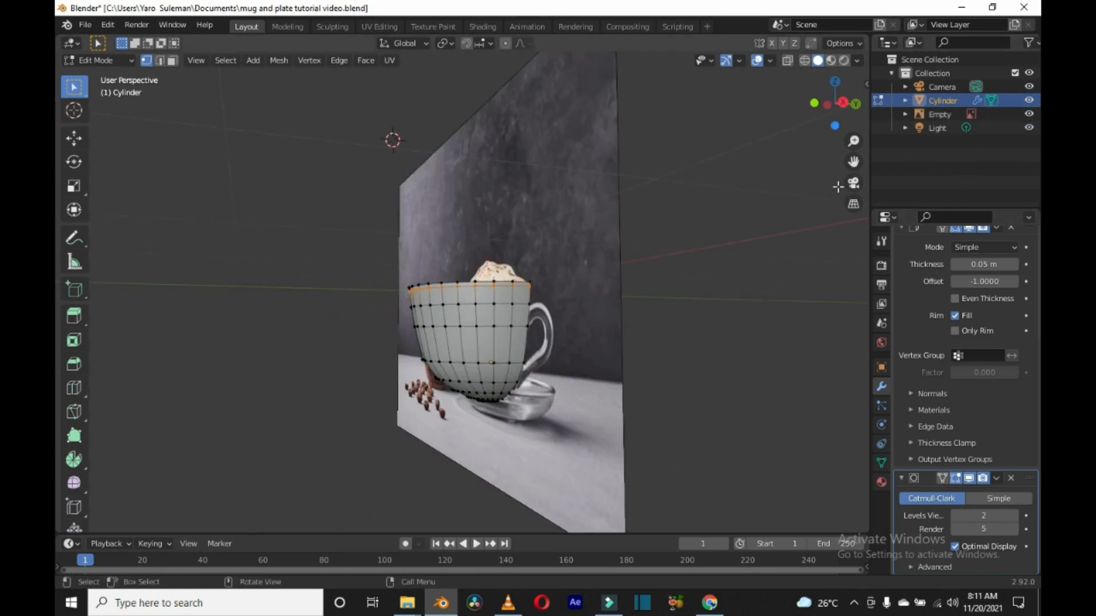
key(KP_1)
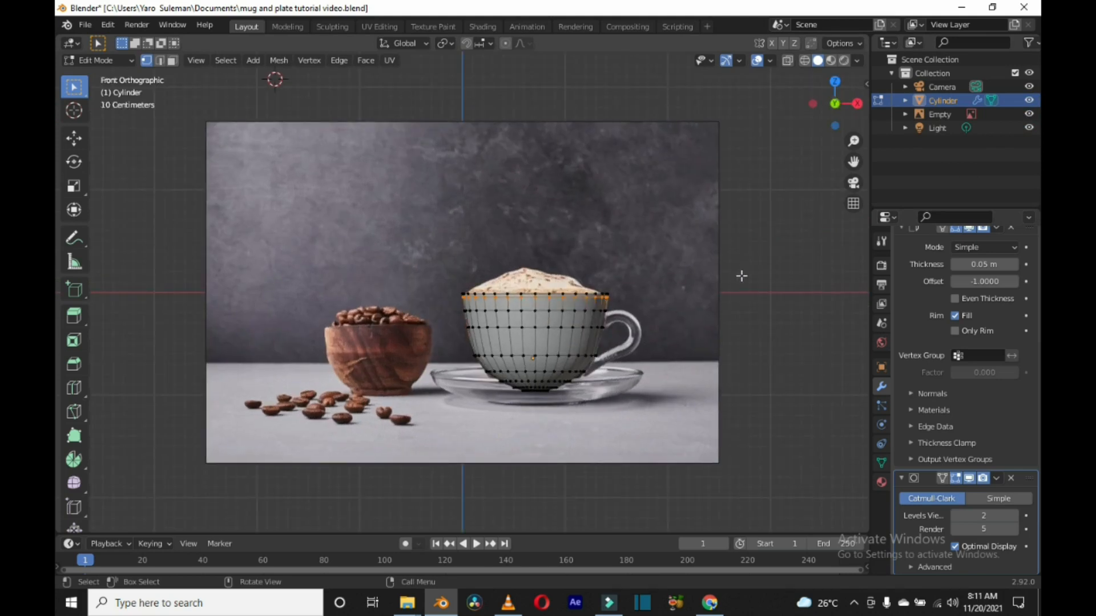
Step: Save the file and switch the cup's mesh editing to face selection
key(ctrl+s)
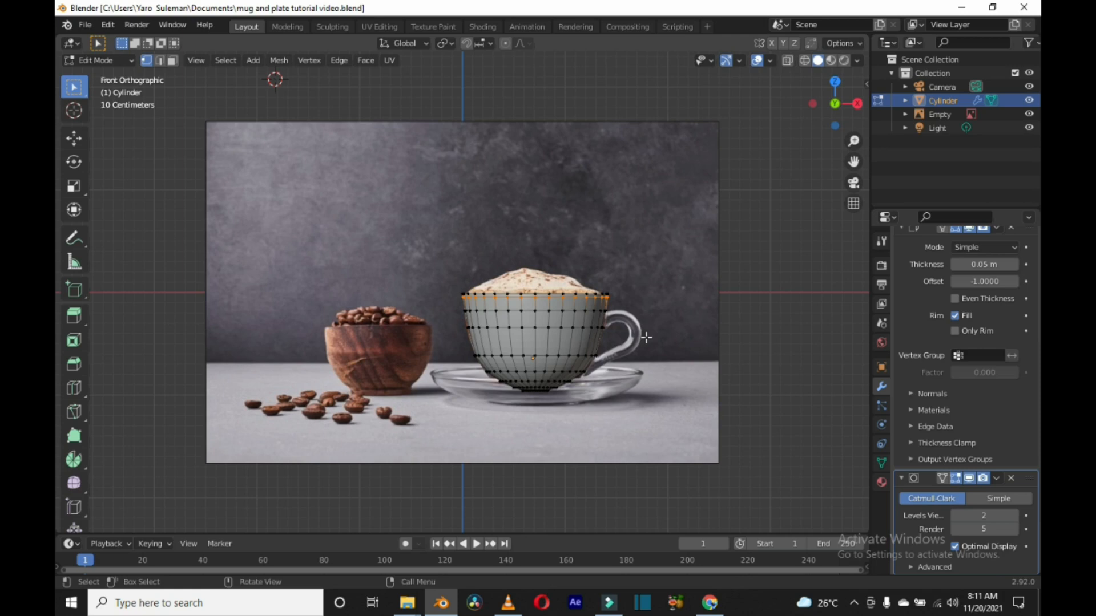
click(612, 322)
click(173, 60)
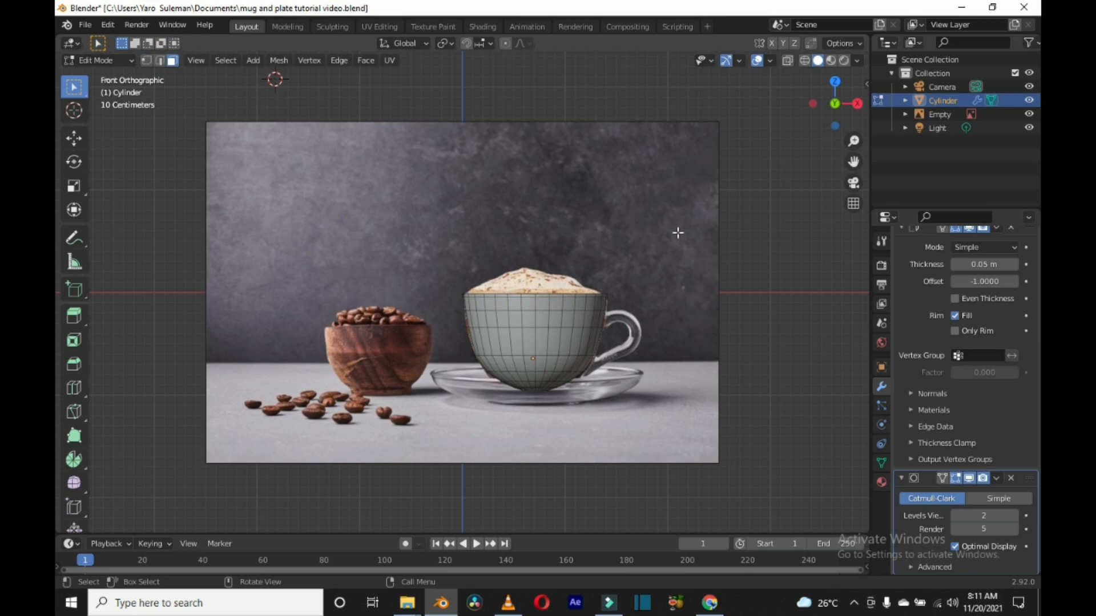
Step: Hide the light, keep the reference image shown, and select the cup's side face where the handle's upper end attaches
middle_drag(756, 333, 635, 324)
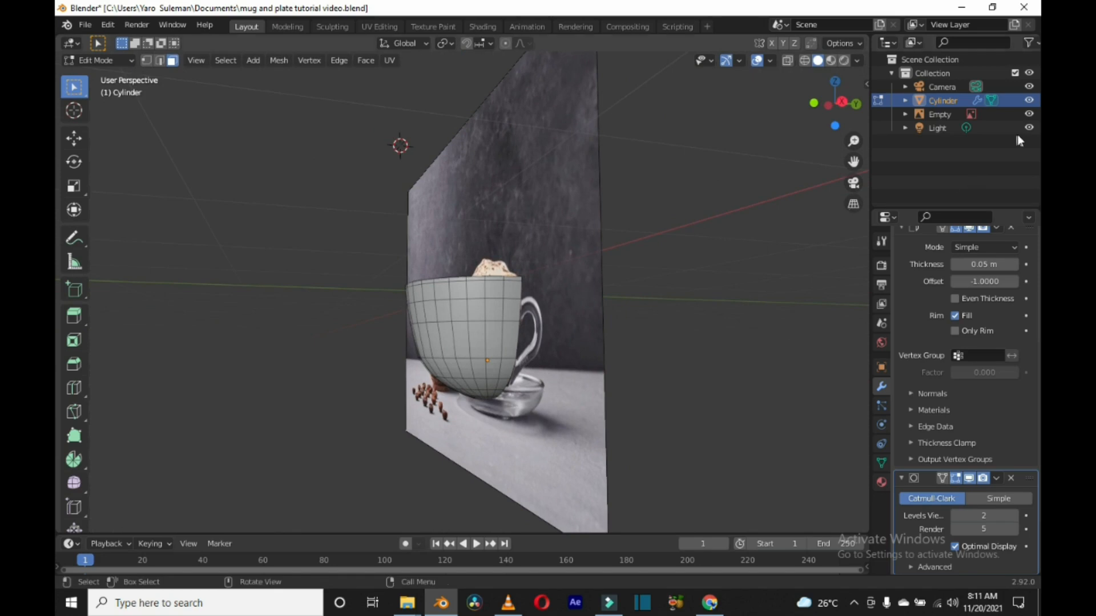
click(1028, 114)
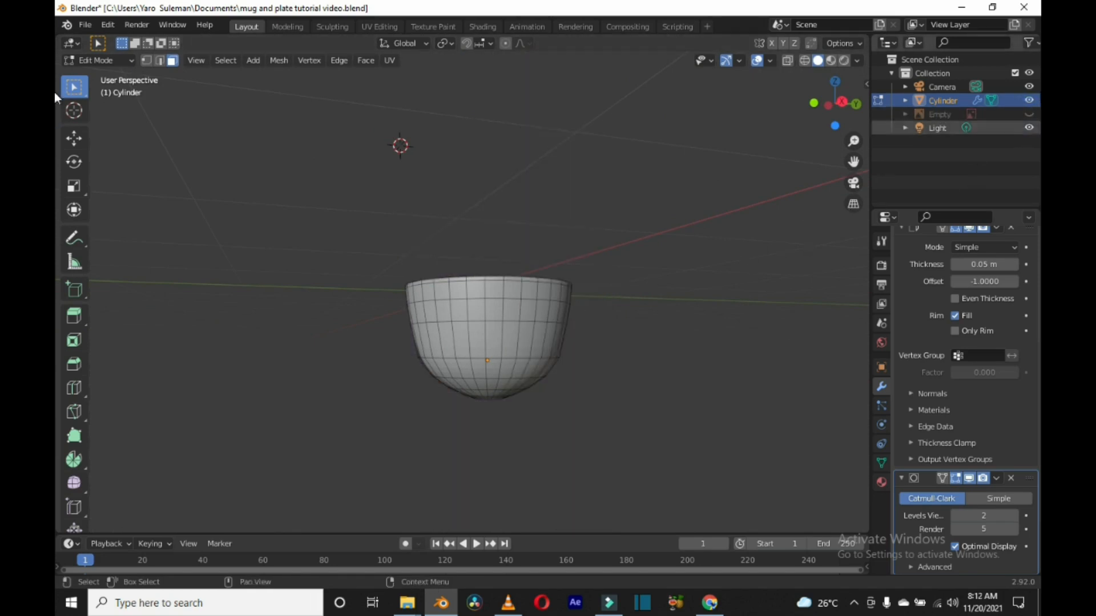
click(1023, 123)
click(1030, 114)
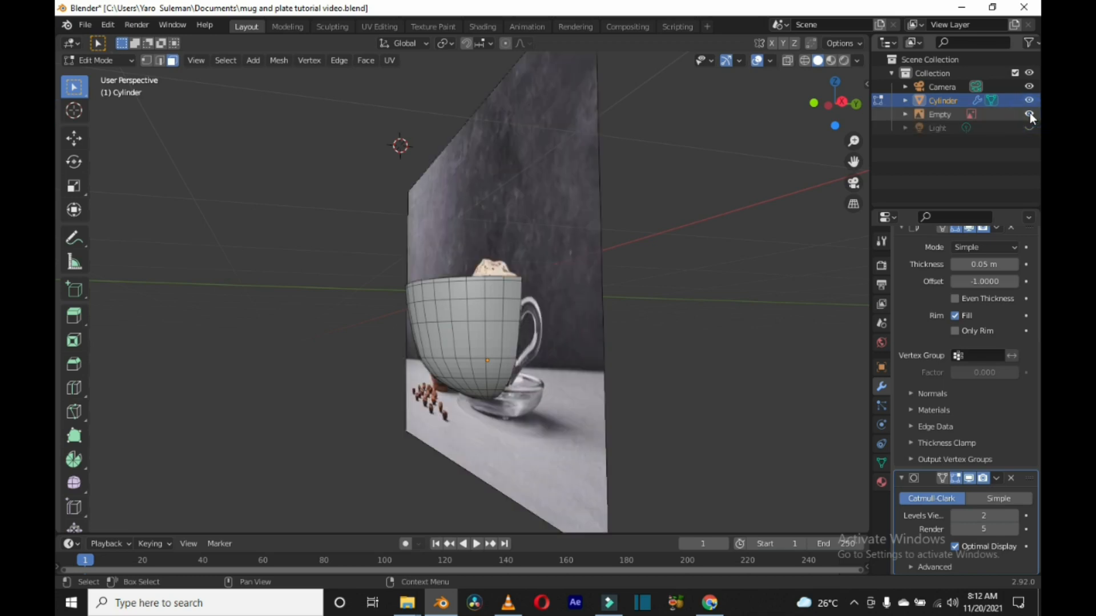
click(512, 310)
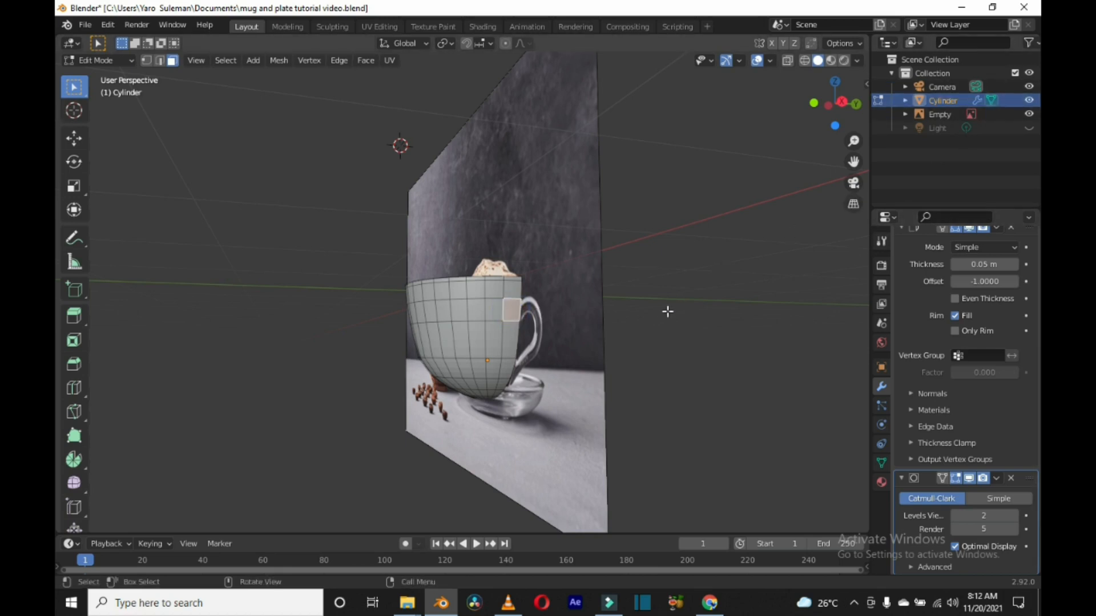
Step: In front view, extrude the selected face outward about 0.05 m toward the reference handle
key(KP_1)
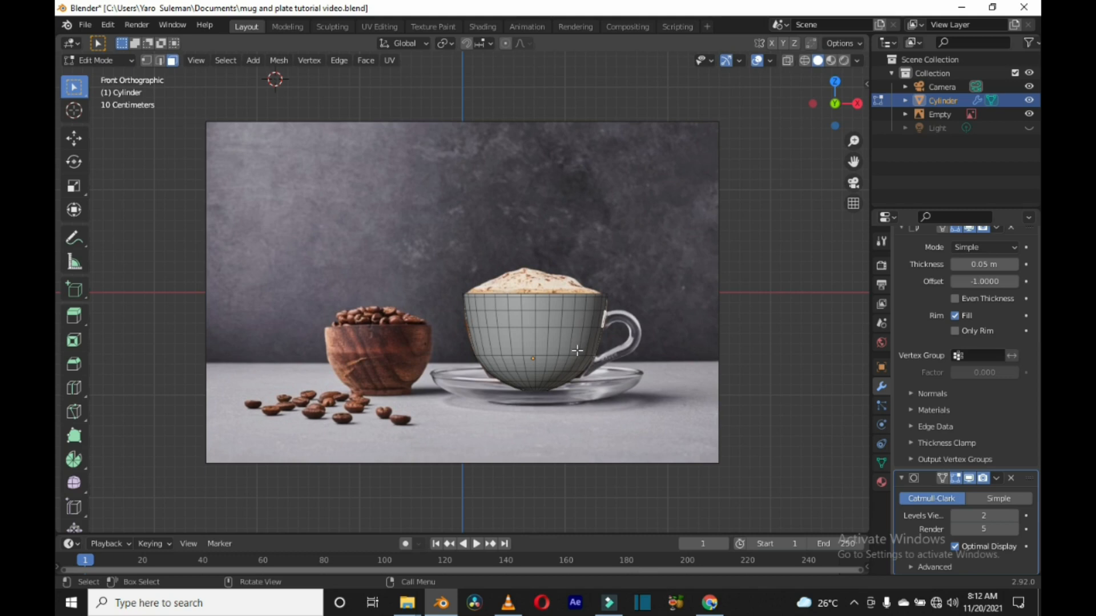
key(e)
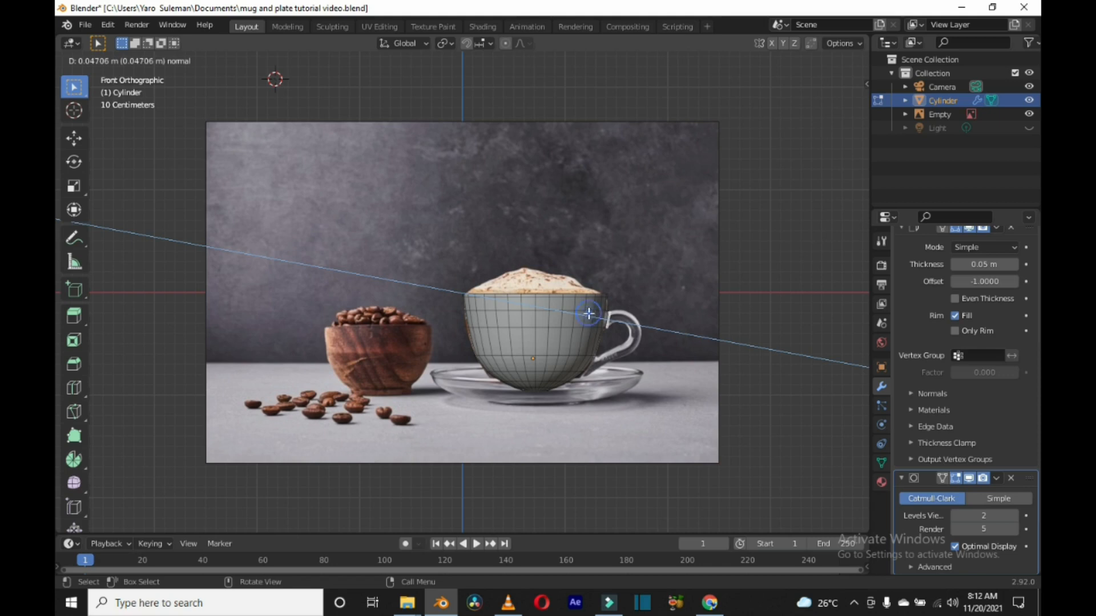
click(591, 312)
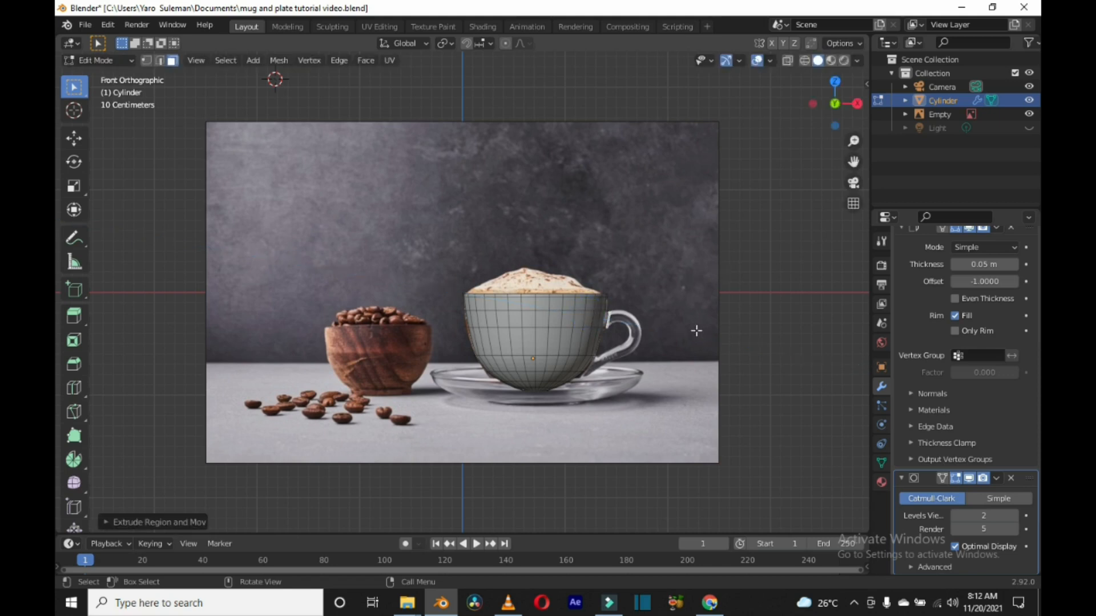
middle_drag(656, 345, 546, 355)
middle_drag(544, 354, 598, 322)
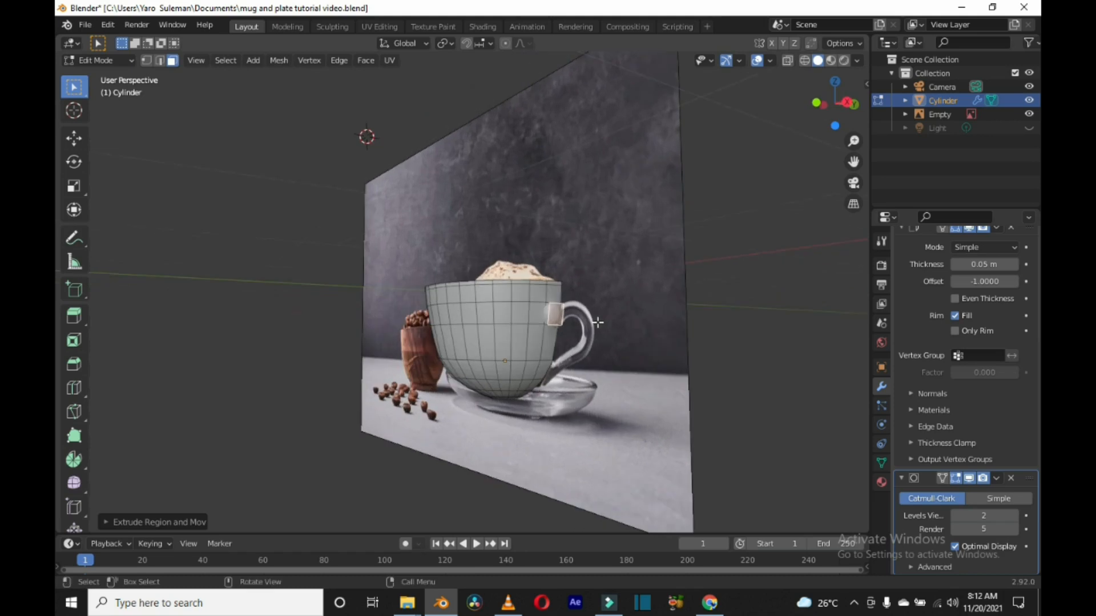
Step: Extrude the same face again in front view, out to where the reference handle begins to curve
key(KP_1)
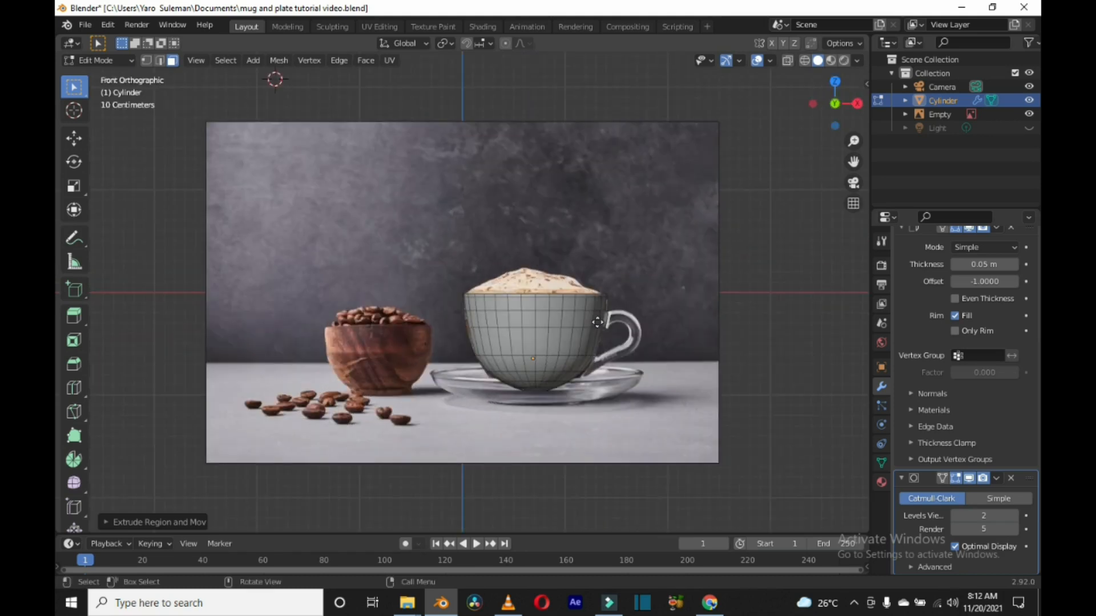
key(e)
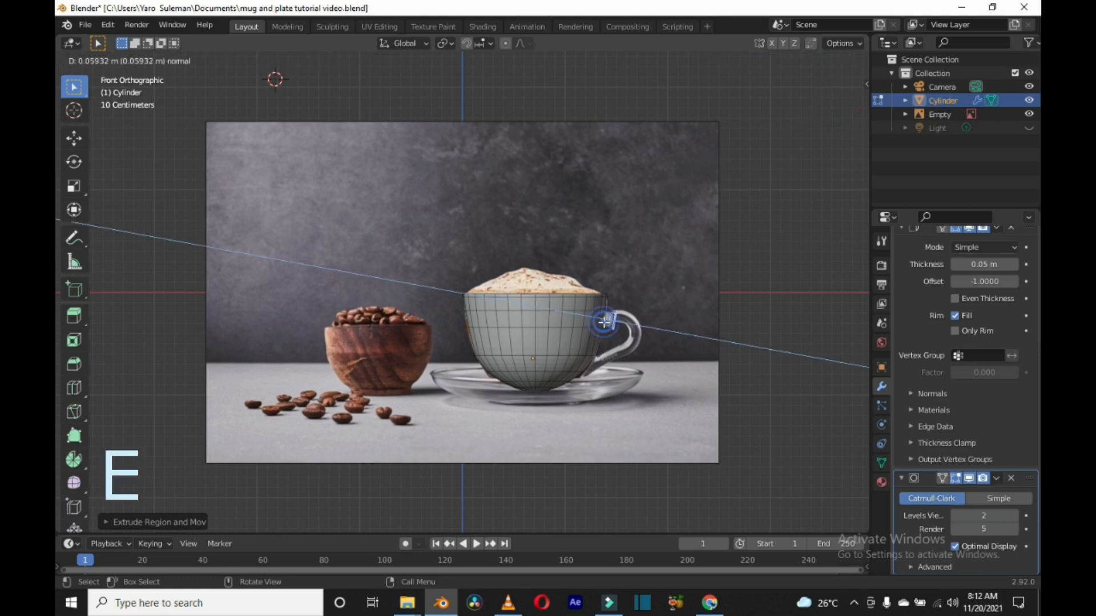
click(639, 325)
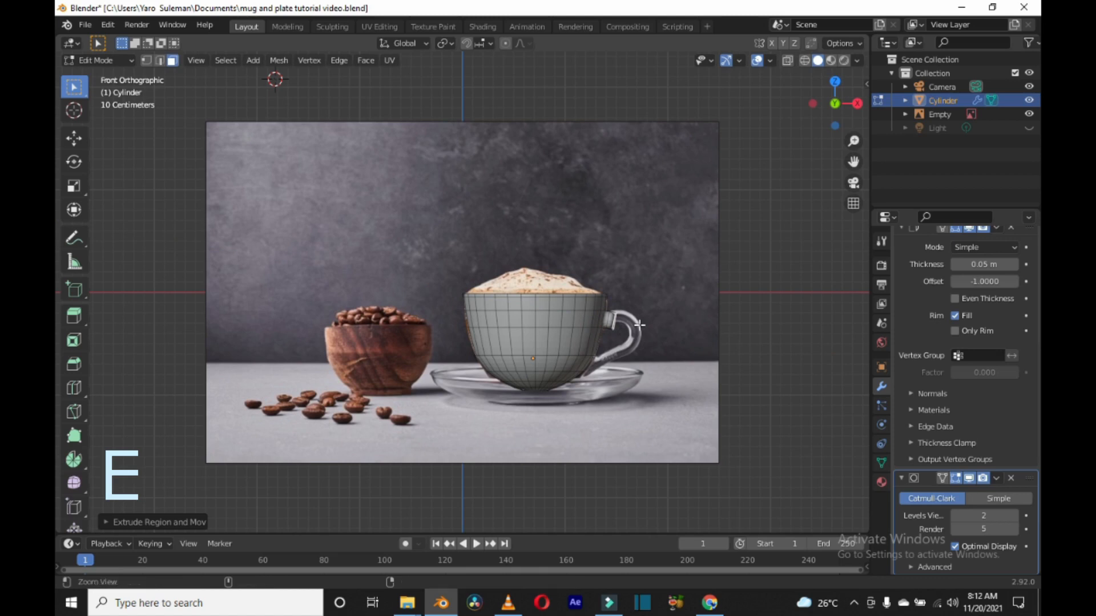
scroll(622, 302, up, 1)
scroll(621, 301, up, 1)
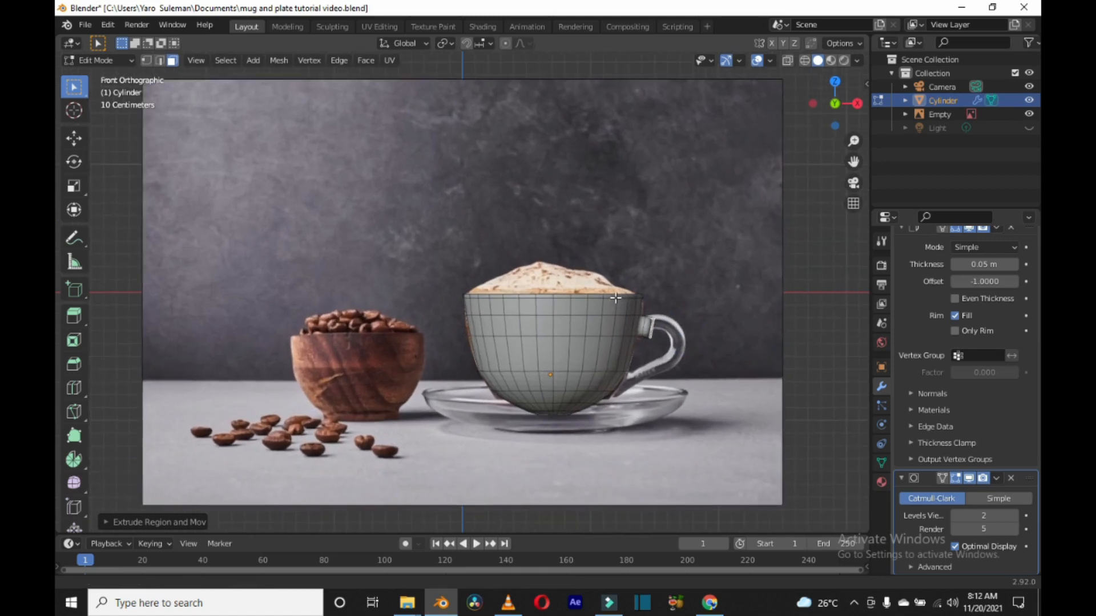
Step: Rotate the handle's end face and move it slightly to align with the curve of the reference handle
middle_drag(707, 309, 678, 300)
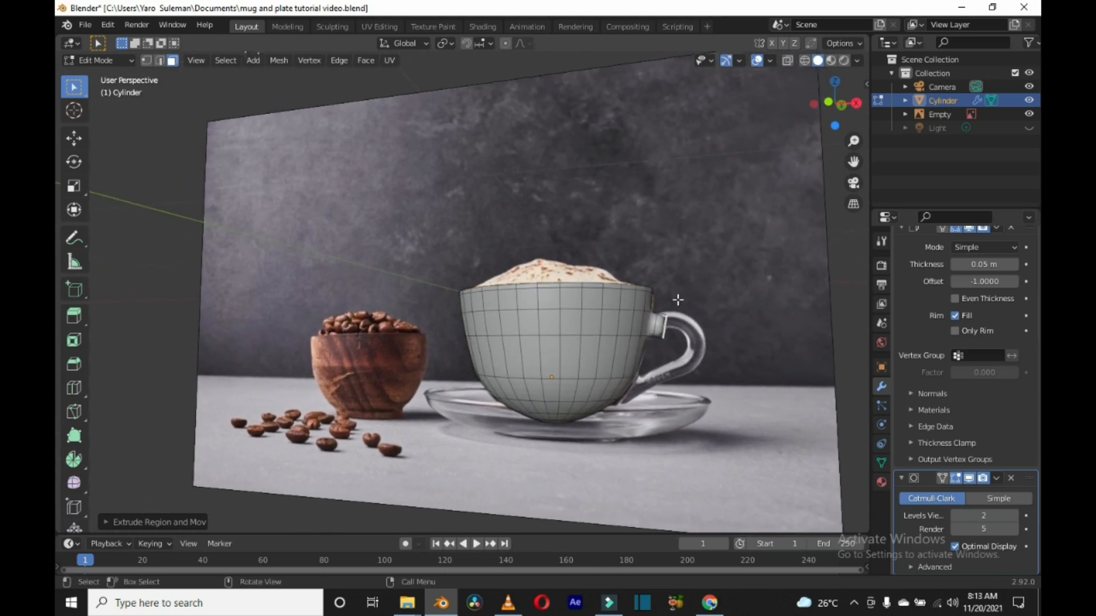
key(r)
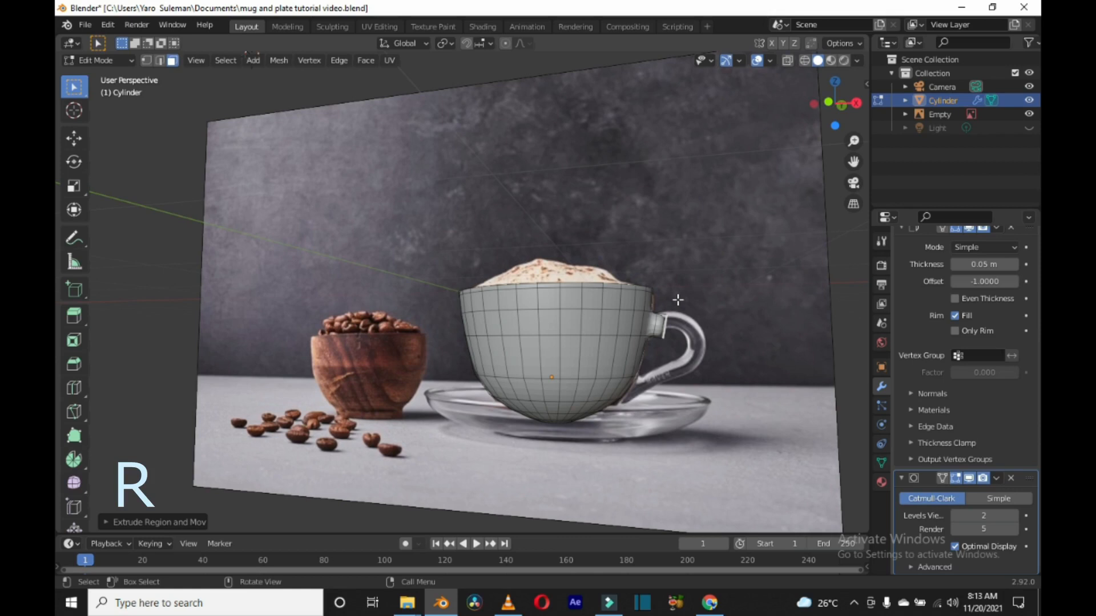
key(r)
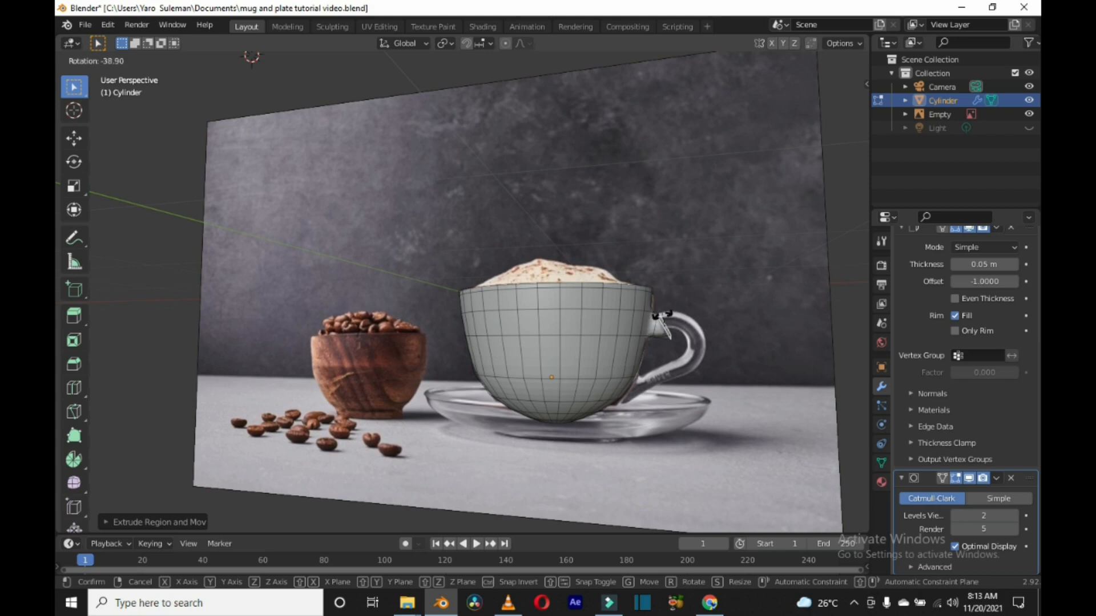
click(663, 325)
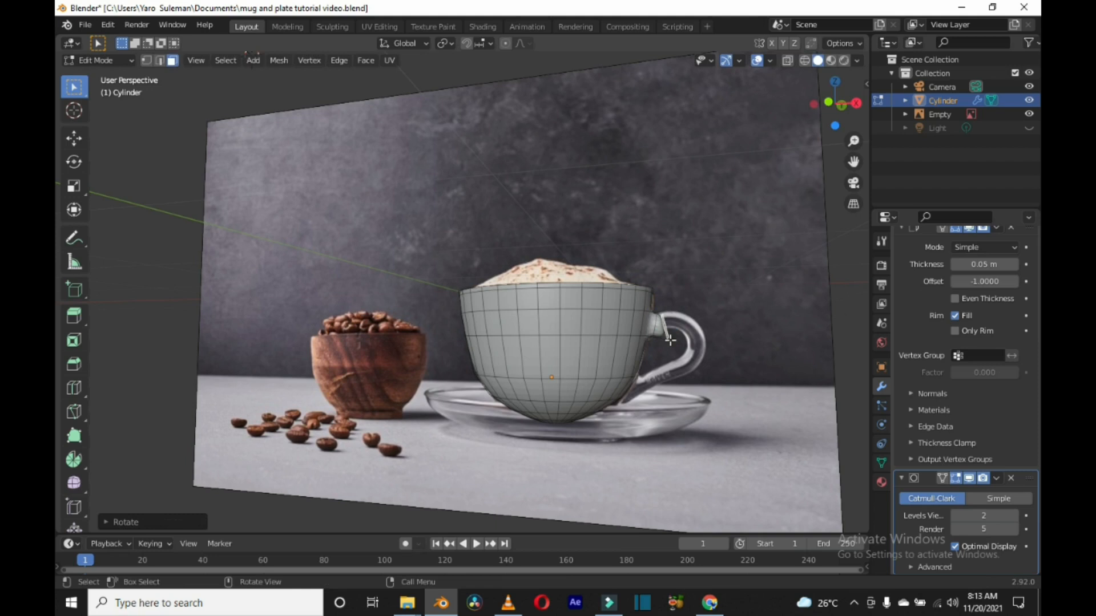
key(g)
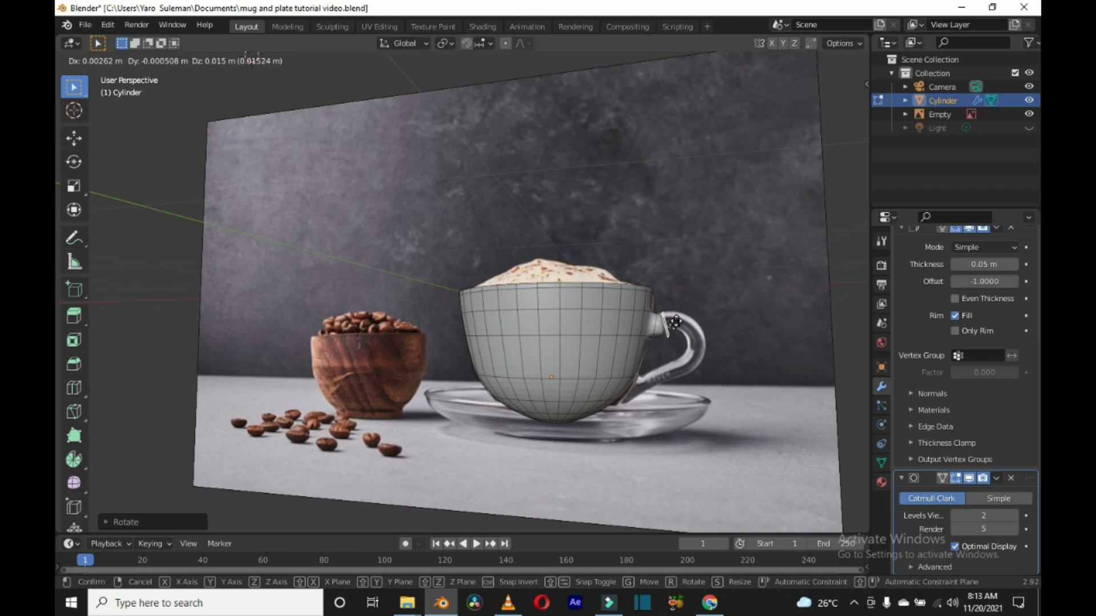
click(506, 239)
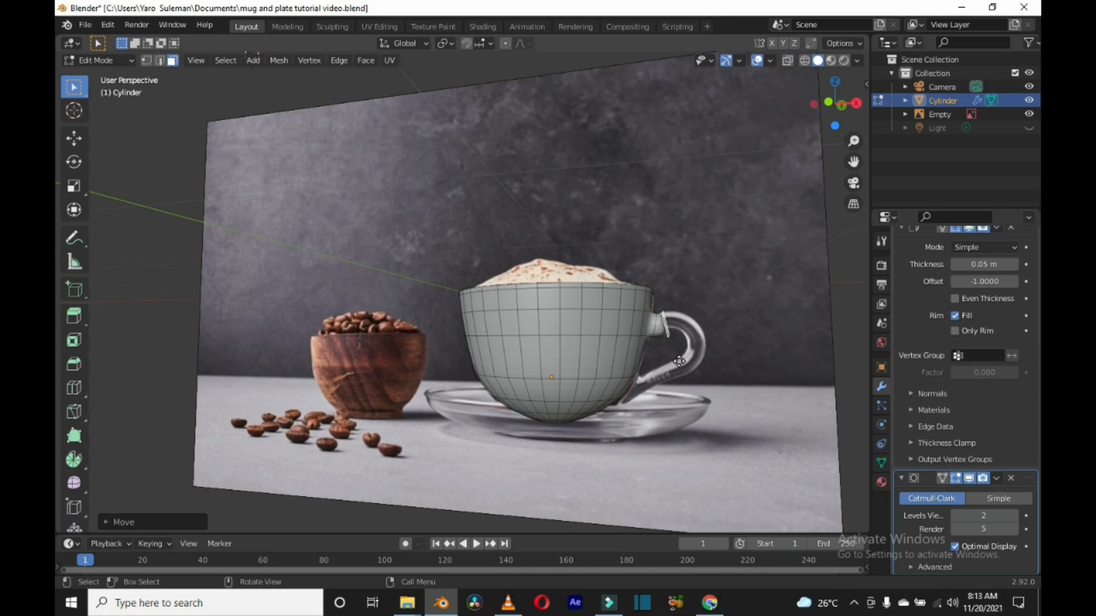
Step: Extrude the tilted end face about 0.04 m along its normal to continue the handle
key(z)
key(z)
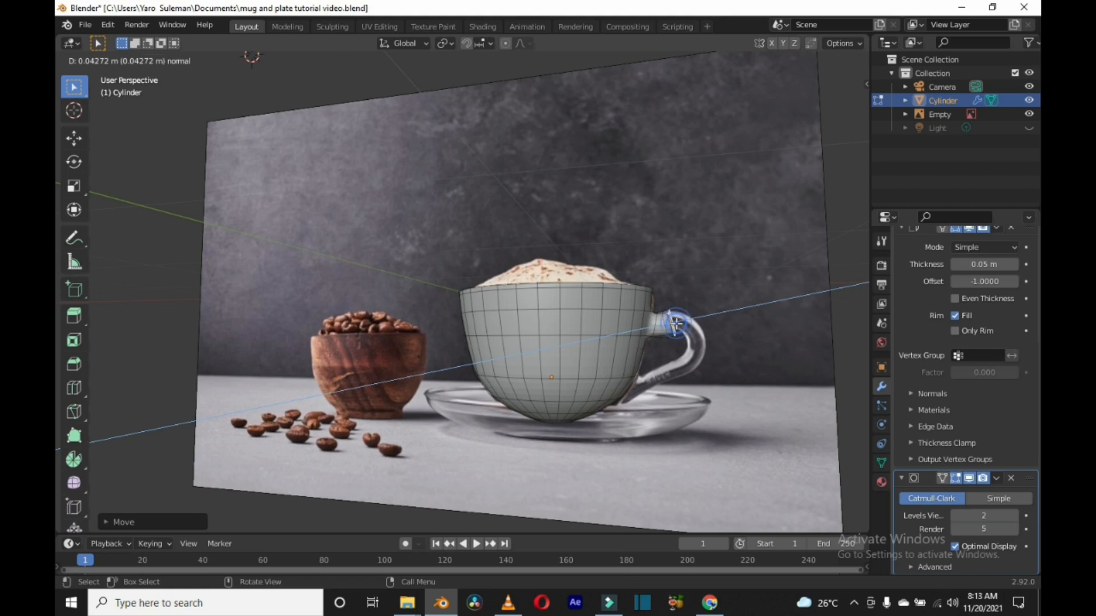
click(676, 323)
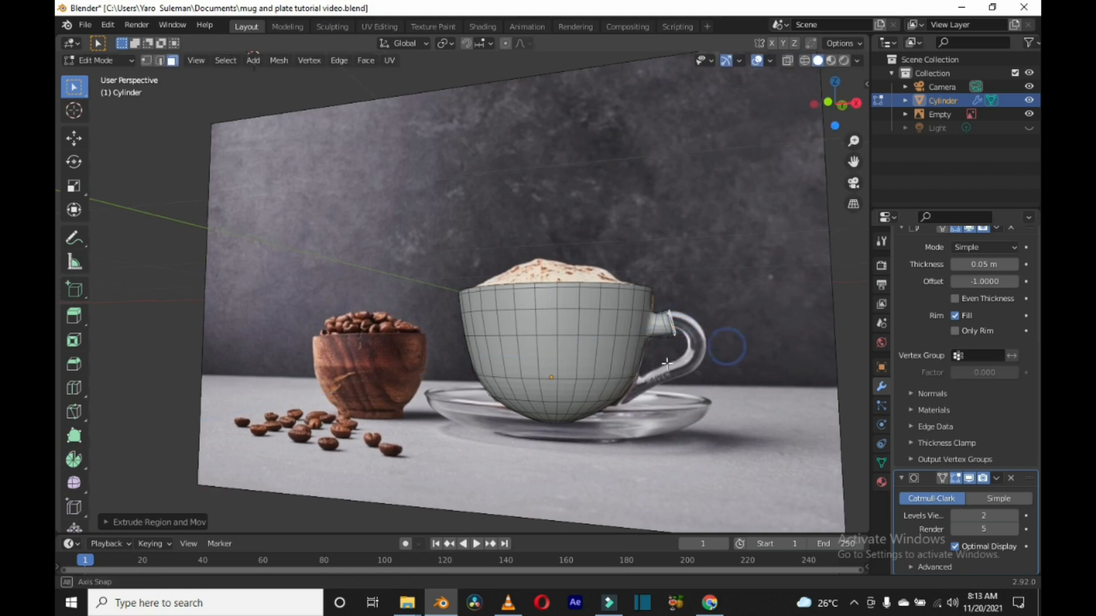
middle_drag(665, 363, 749, 345)
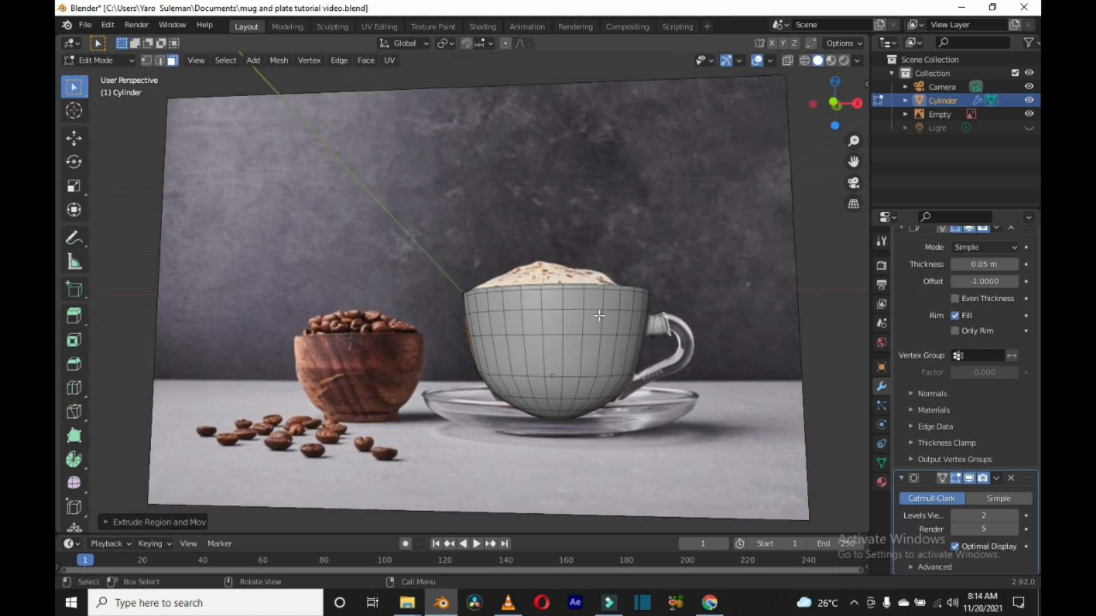
Step: Place the 3D cursor inside the reference handle's opening and activate the Spin tool
click(74, 111)
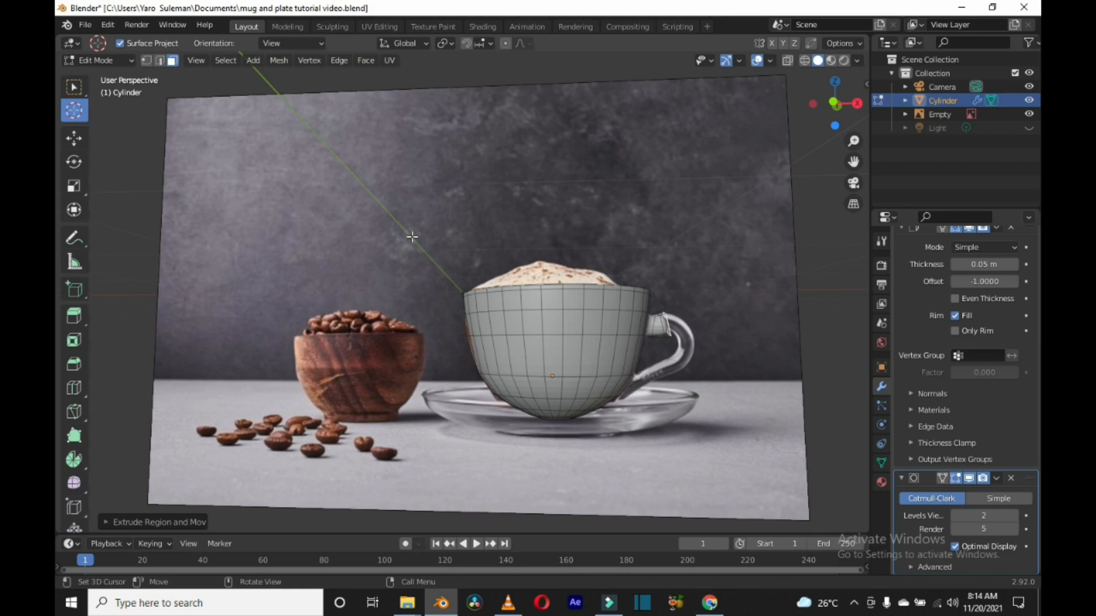
click(661, 348)
click(73, 461)
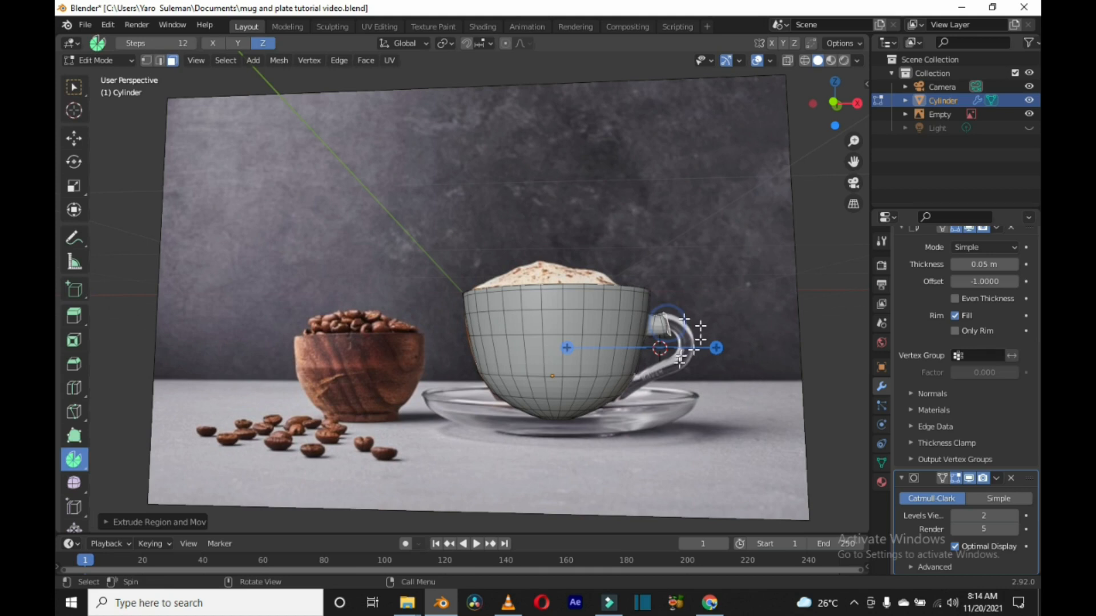
Step: Try to spin the handle's end face around the 3D cursor, and undo the spin
click(678, 362)
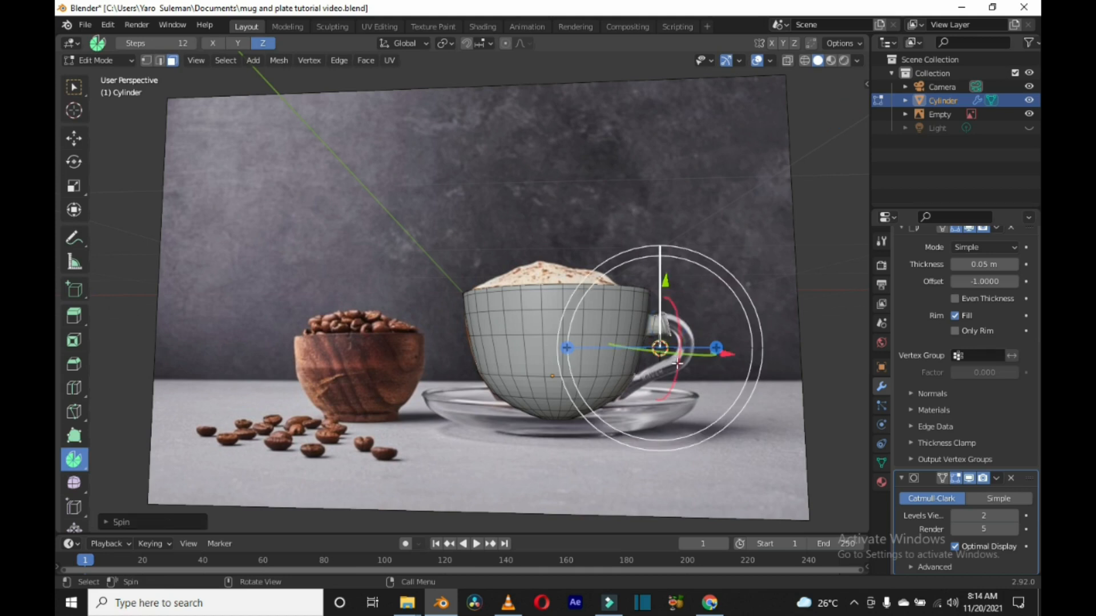
drag(678, 362, 678, 361)
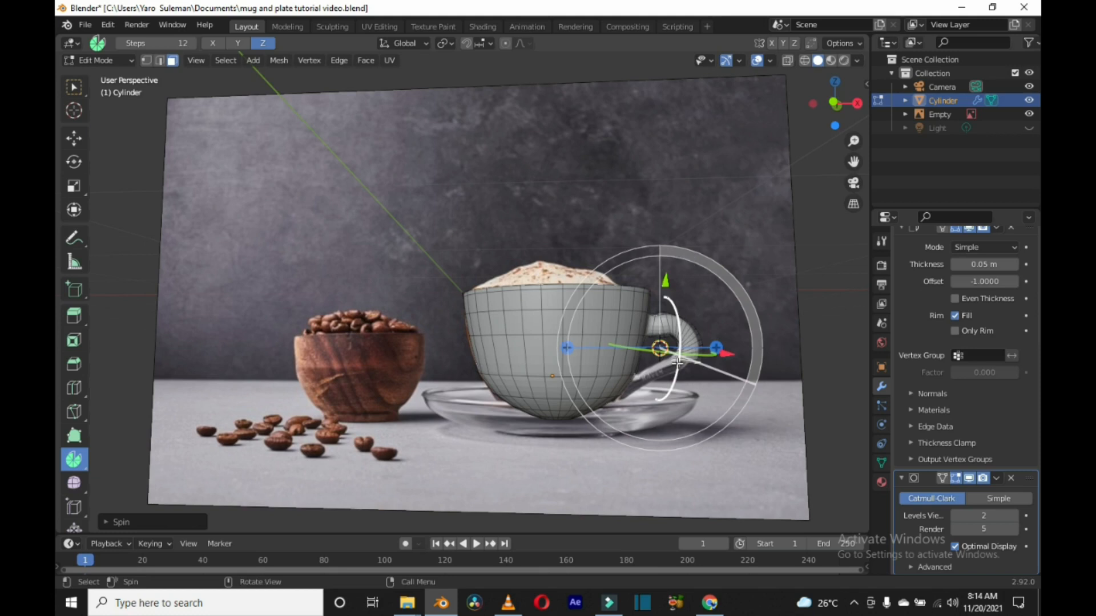
key(ctrl)
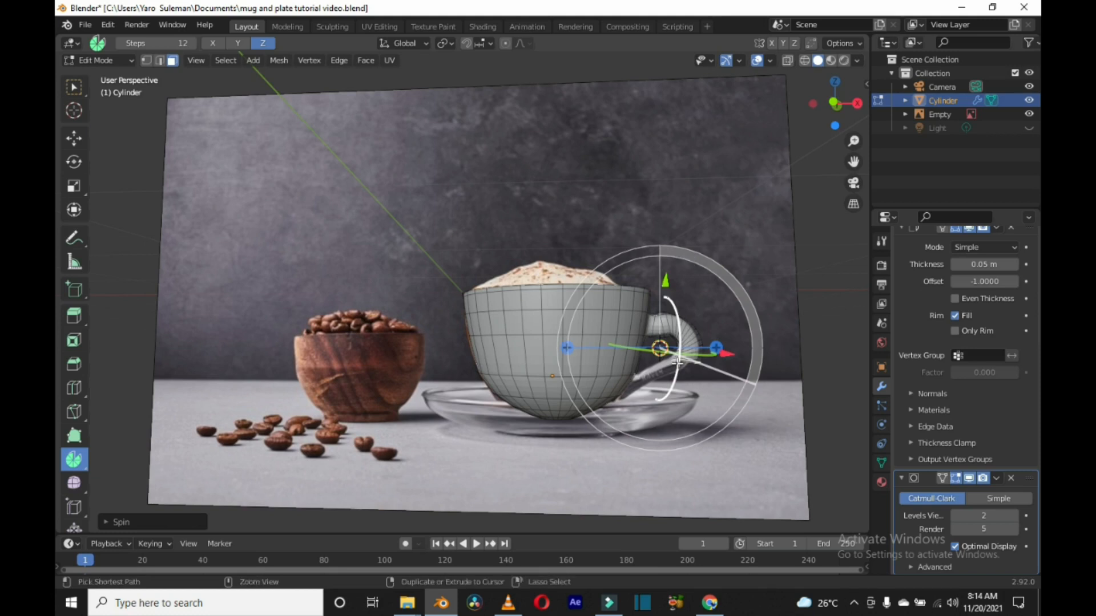
key(ctrl+z)
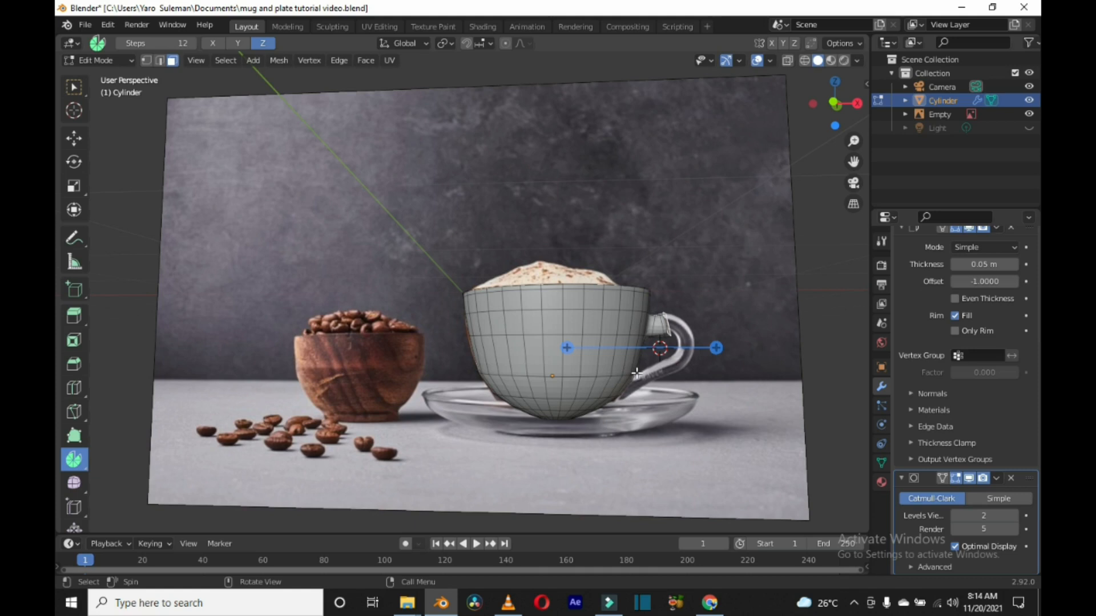
Step: Spin the handle's end face 157° around the 3D cursor in 9 steps, with the spin's centre X at 1.46 m
drag(653, 384, 686, 281)
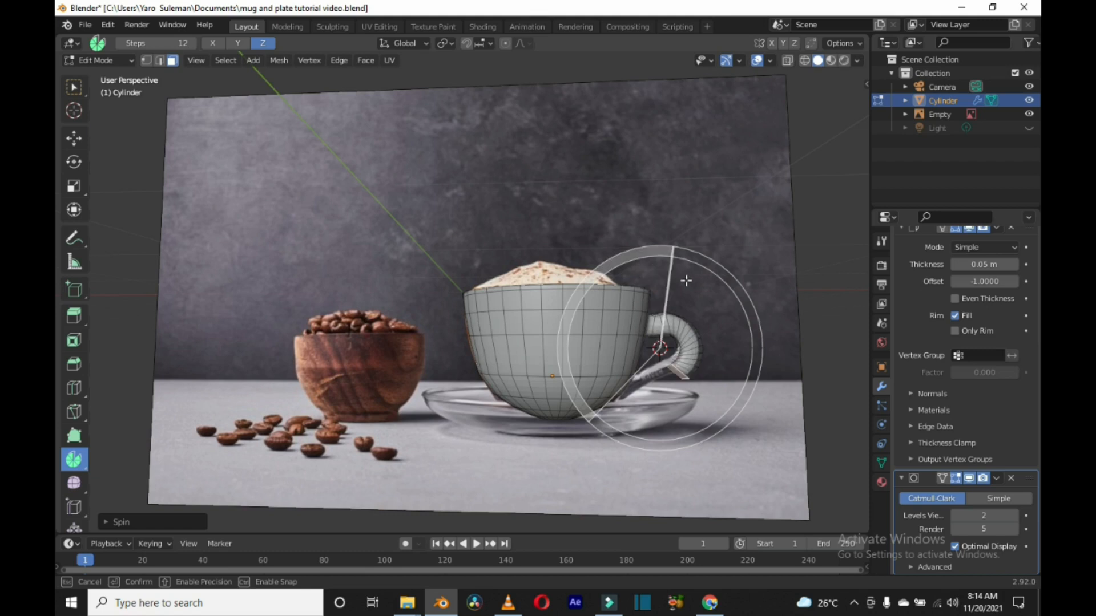
drag(686, 281, 686, 280)
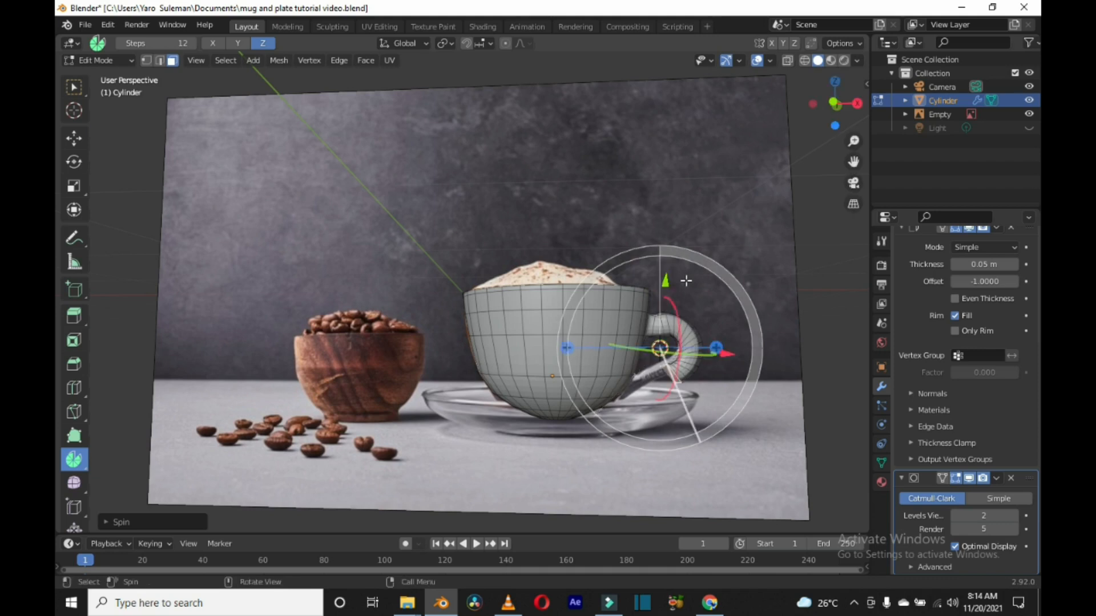
click(105, 521)
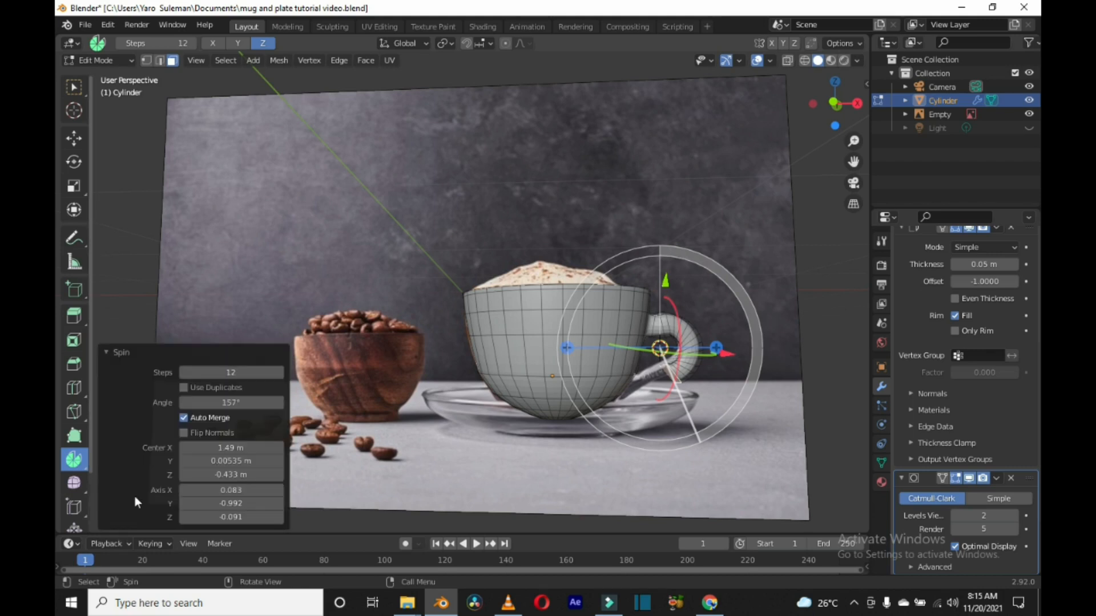
click(246, 372)
key(BackSpace)
text(9)
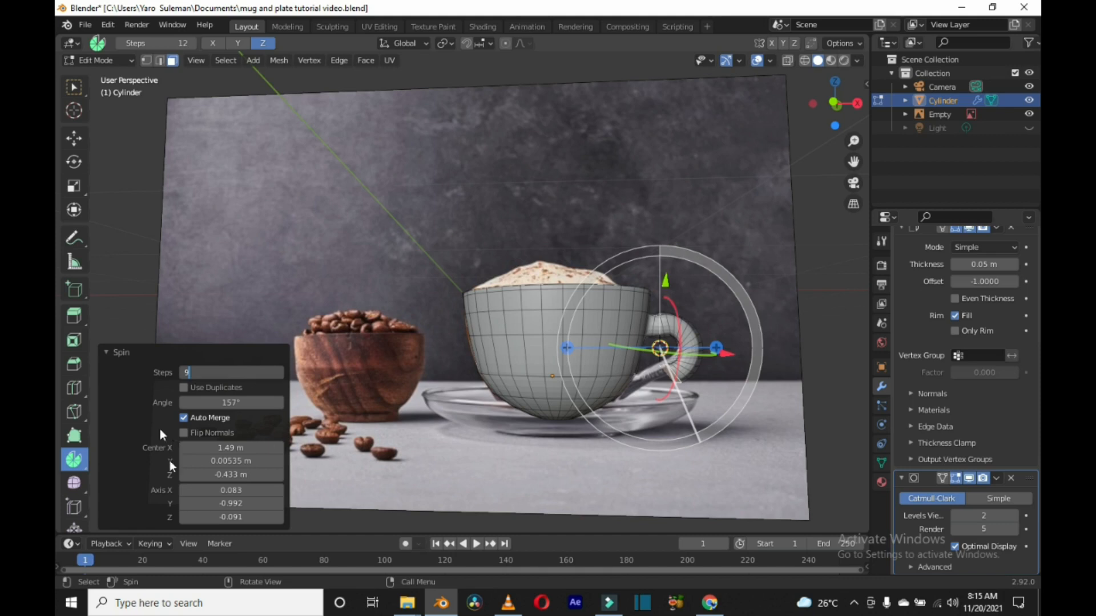
key(Return)
click(183, 448)
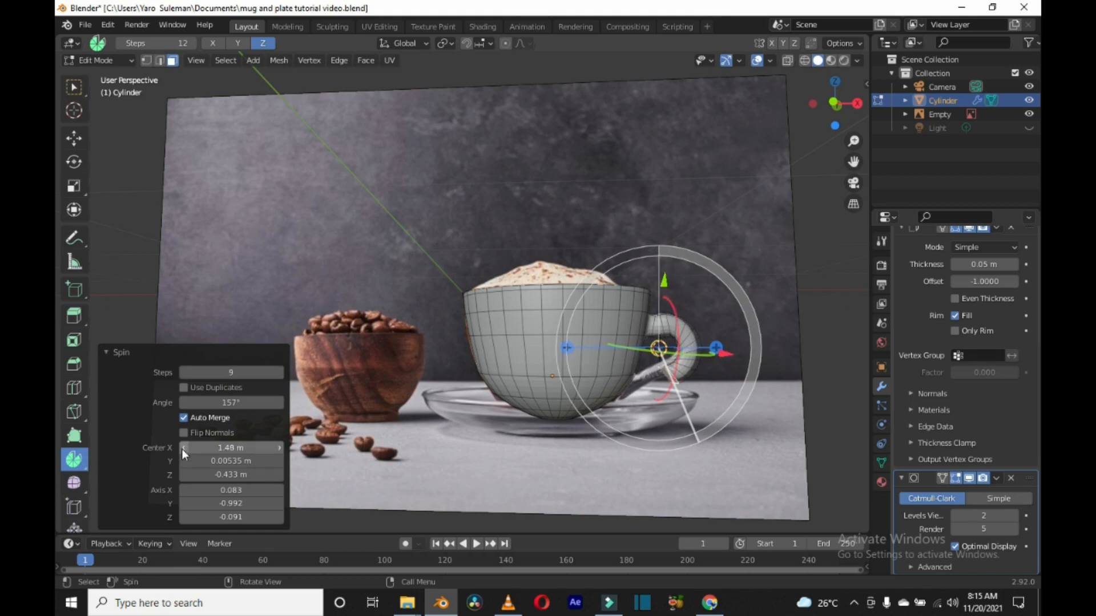
click(181, 449)
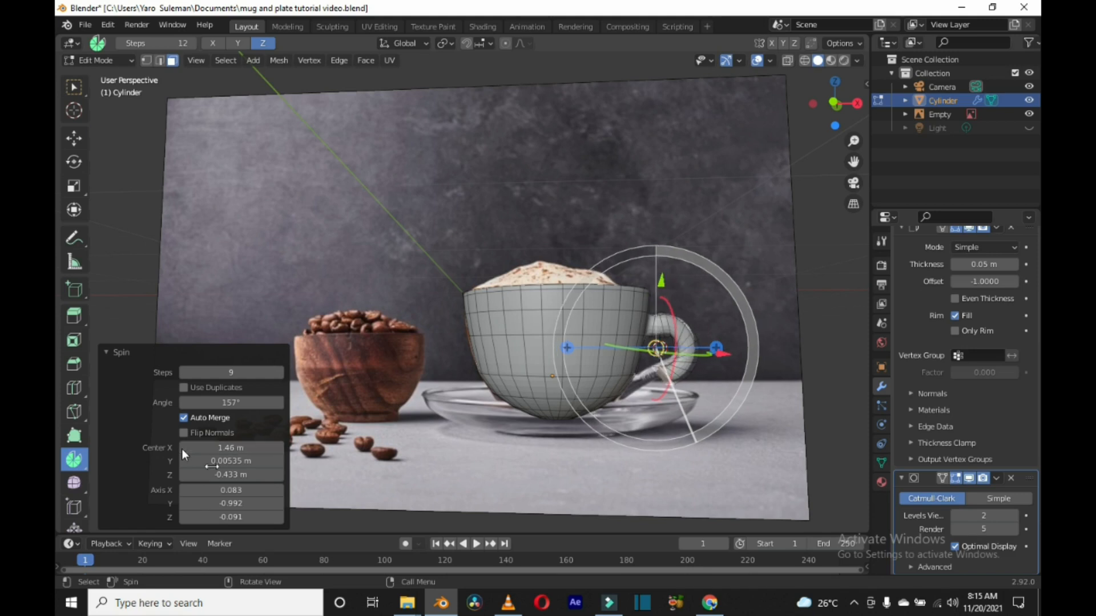
Step: Set the handle spin's centre X to 1.48 m and centre Y to -0.0146 m
click(182, 448)
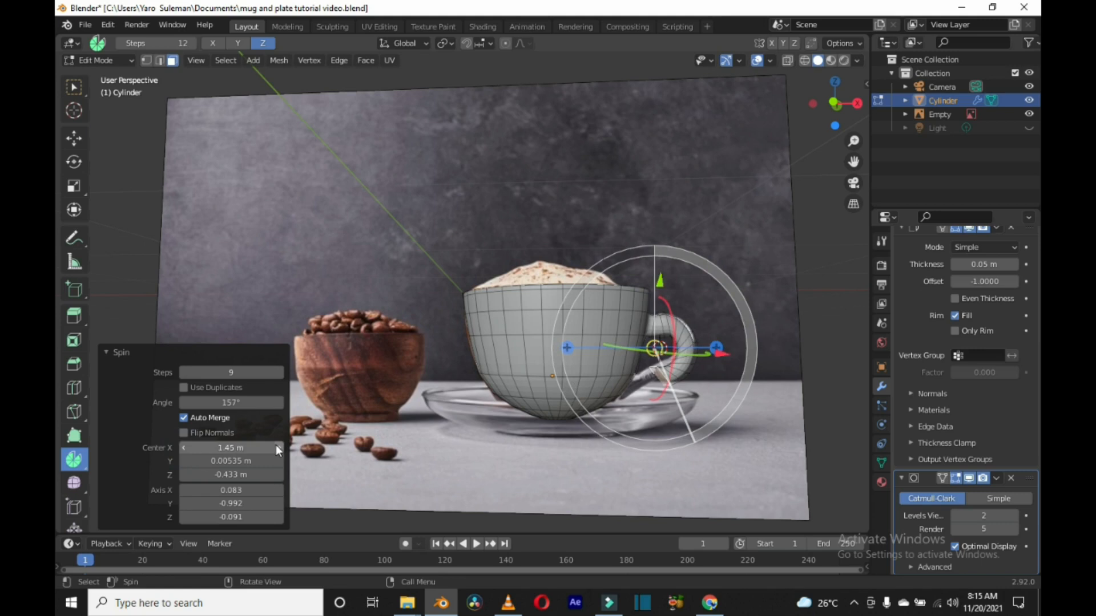
click(277, 448)
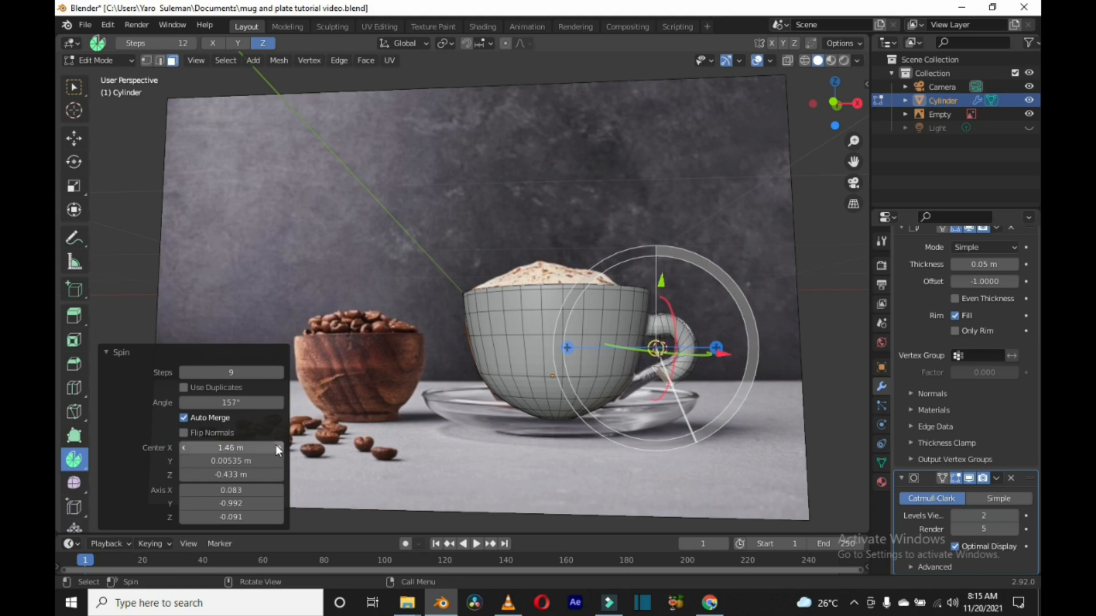
click(277, 448)
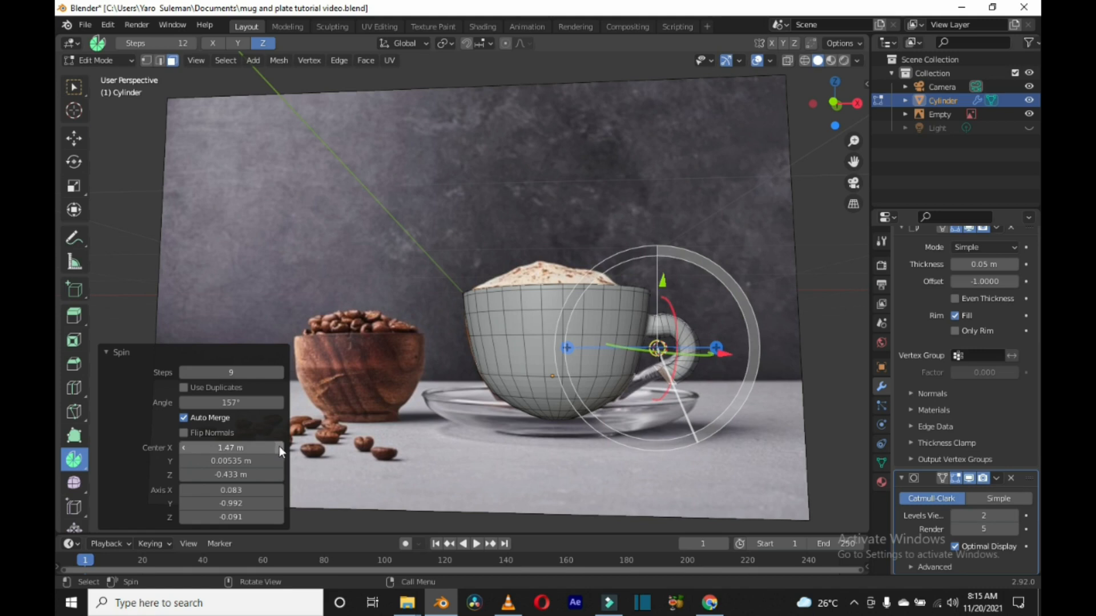
click(279, 447)
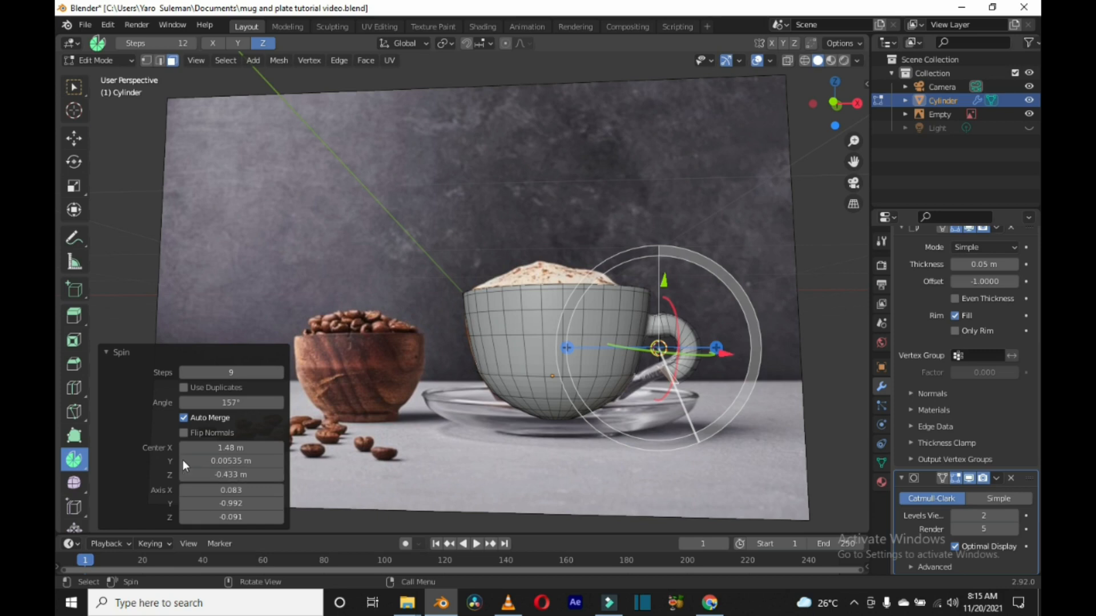
drag(182, 460, 184, 462)
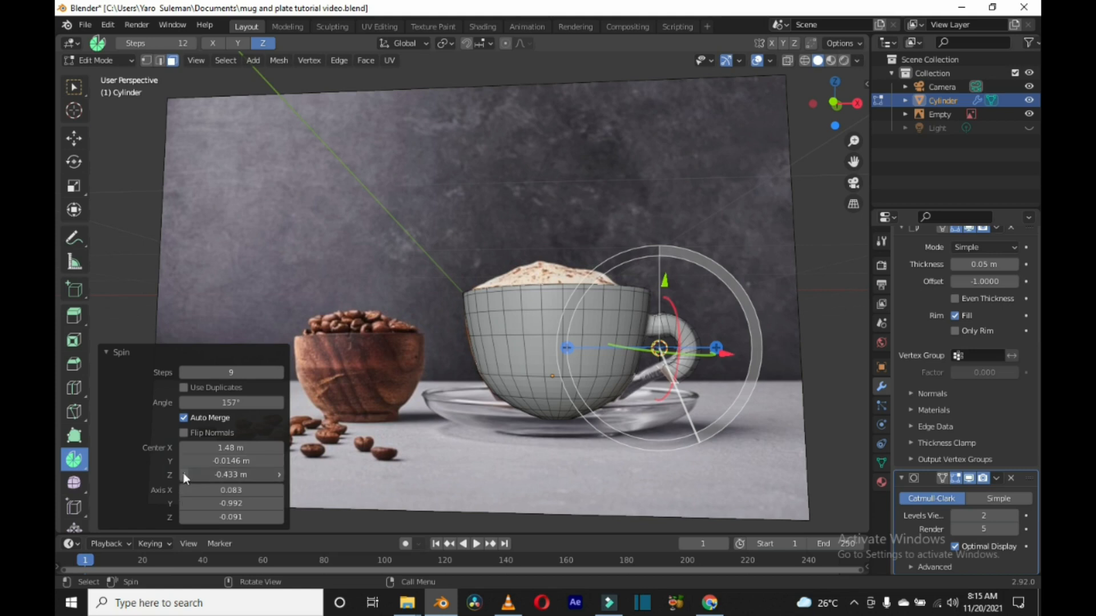
Step: Set the handle spin's centre Z to -0.403 m and centre X to 1.5 m, and accept the spin
click(183, 474)
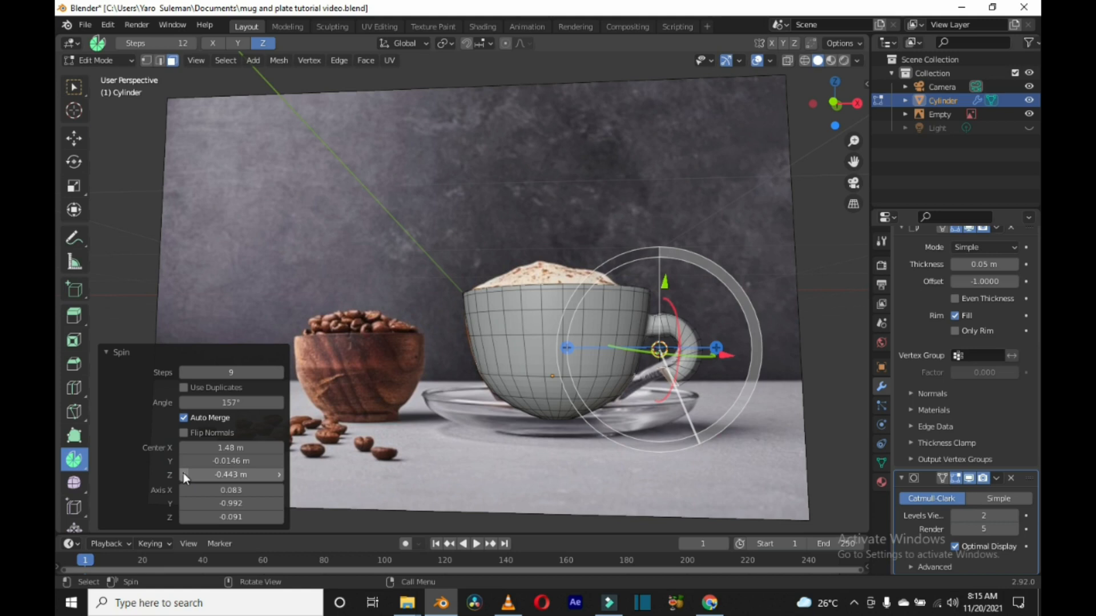
click(183, 474)
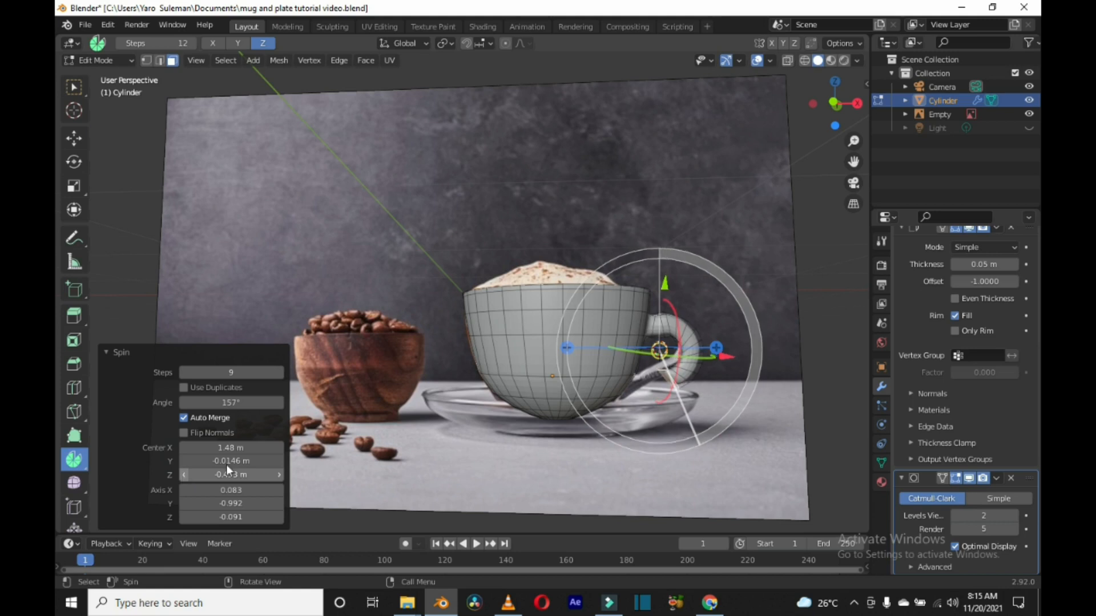
click(279, 474)
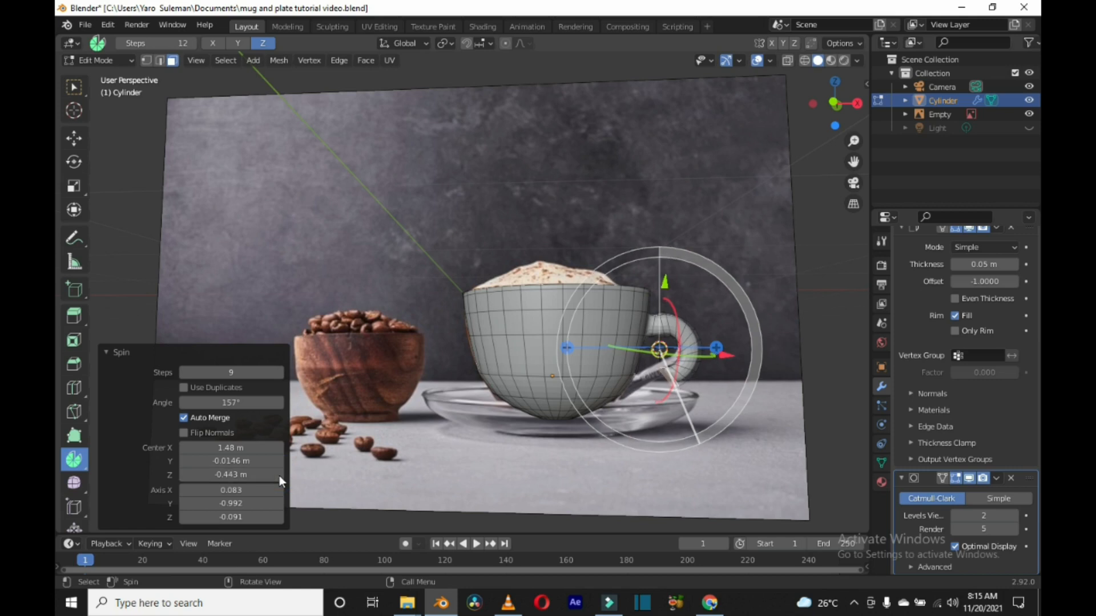
click(279, 475)
click(279, 475)
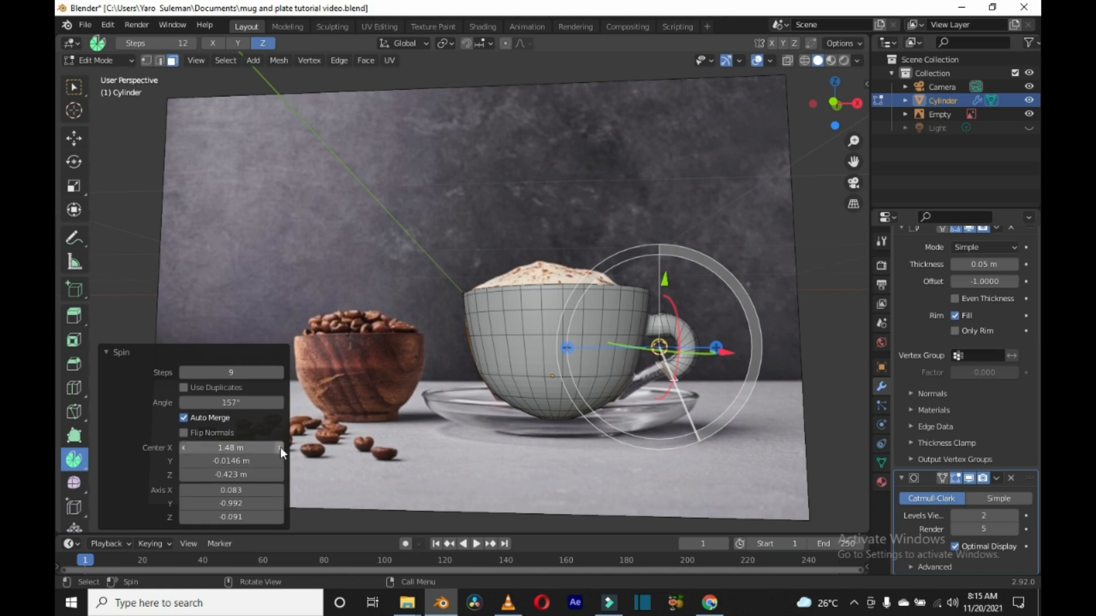
click(279, 447)
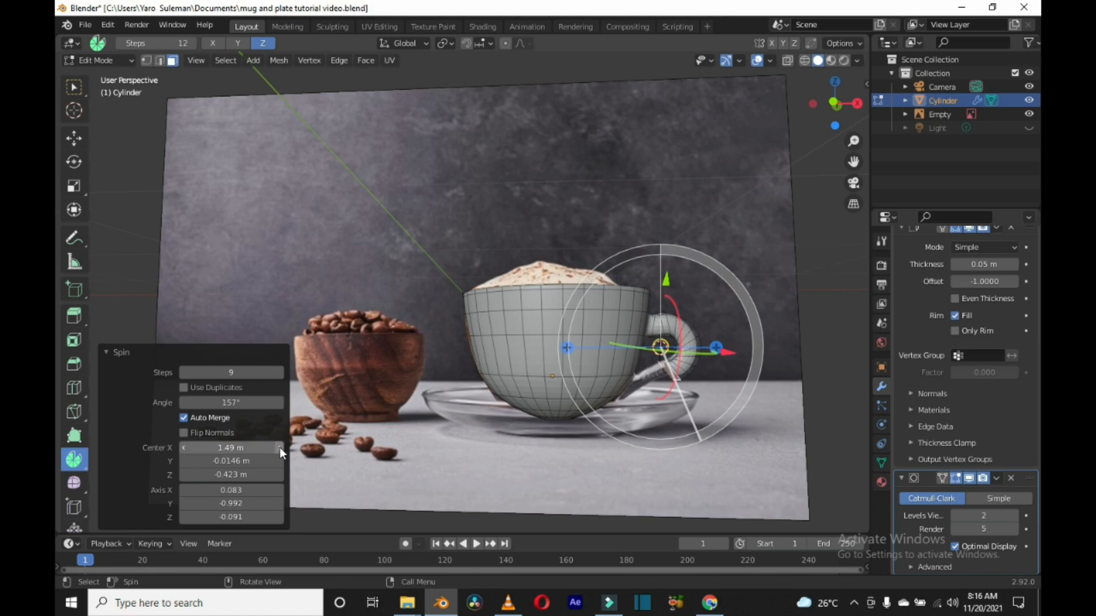
click(280, 447)
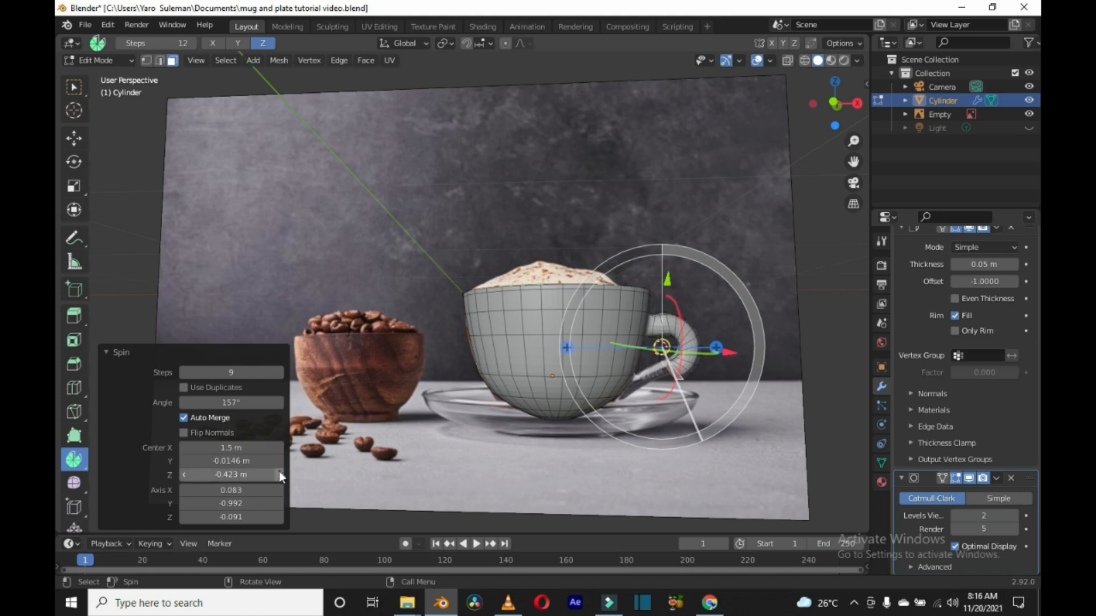
click(280, 475)
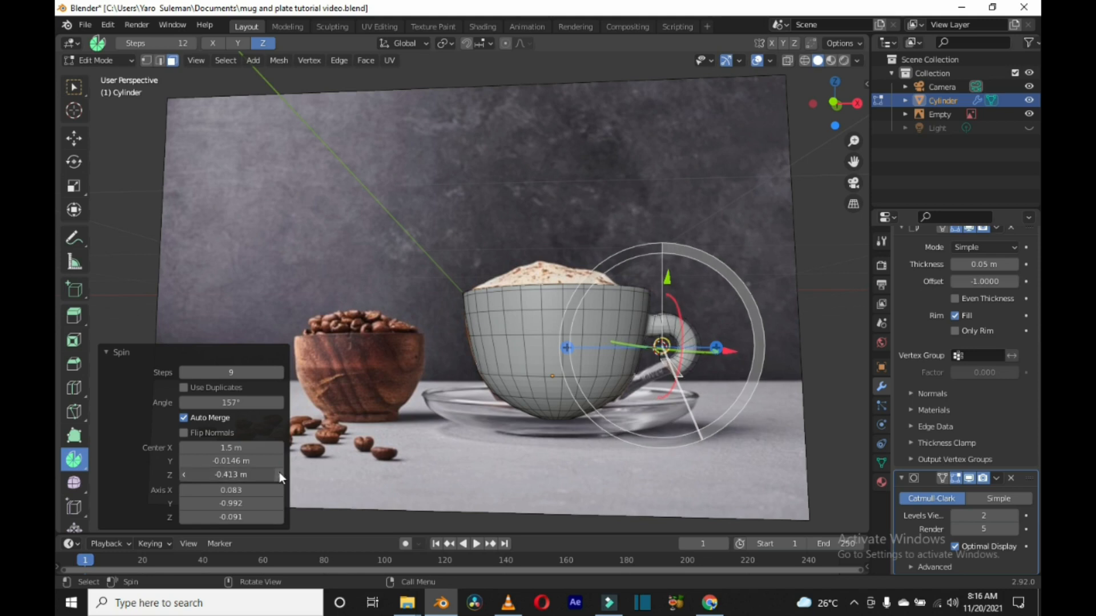
click(279, 473)
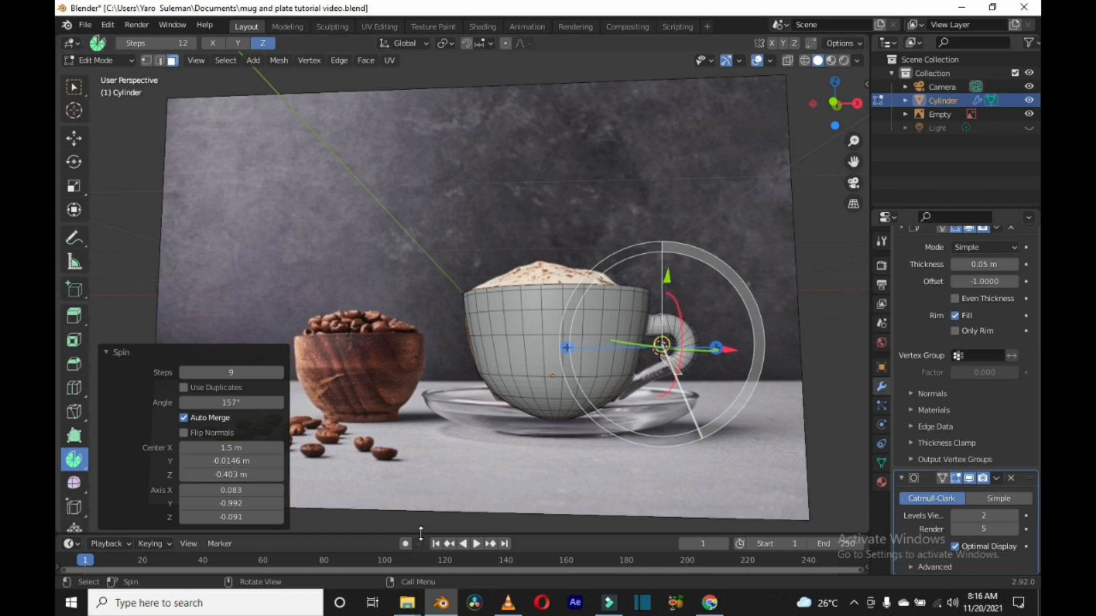
click(636, 471)
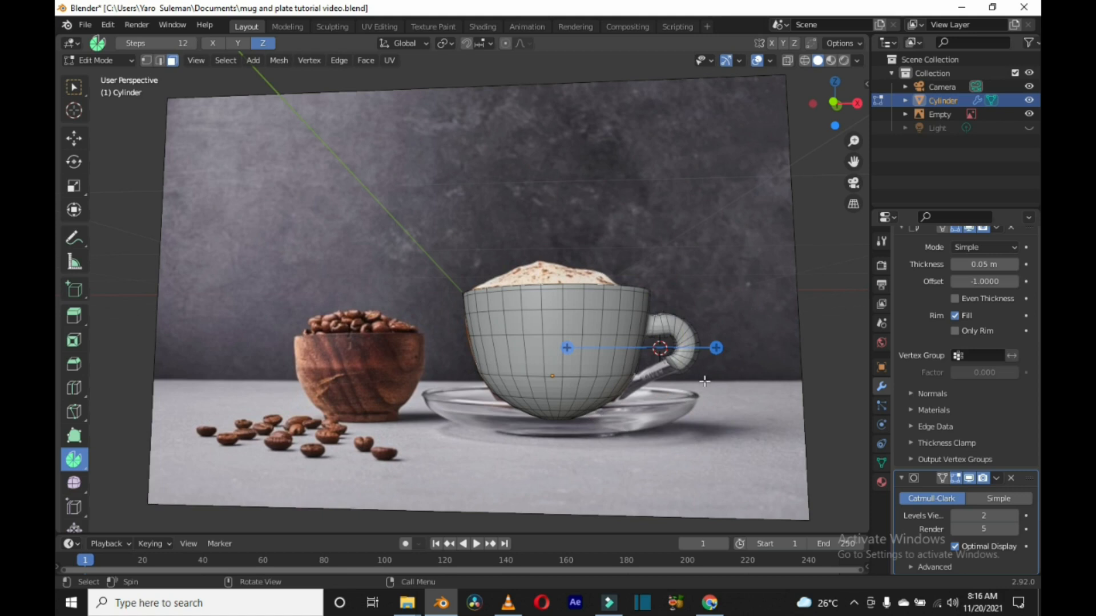
Step: Inspect the spun handle from several angles with the reference image hidden, then shown again, and in front view
middle_drag(704, 407, 628, 342)
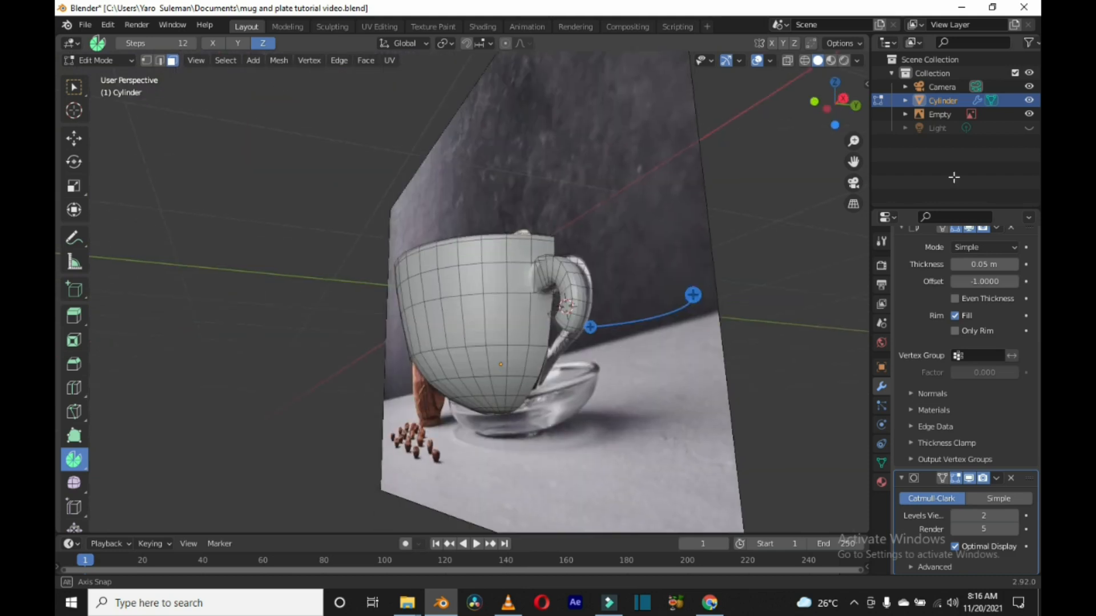
click(1028, 115)
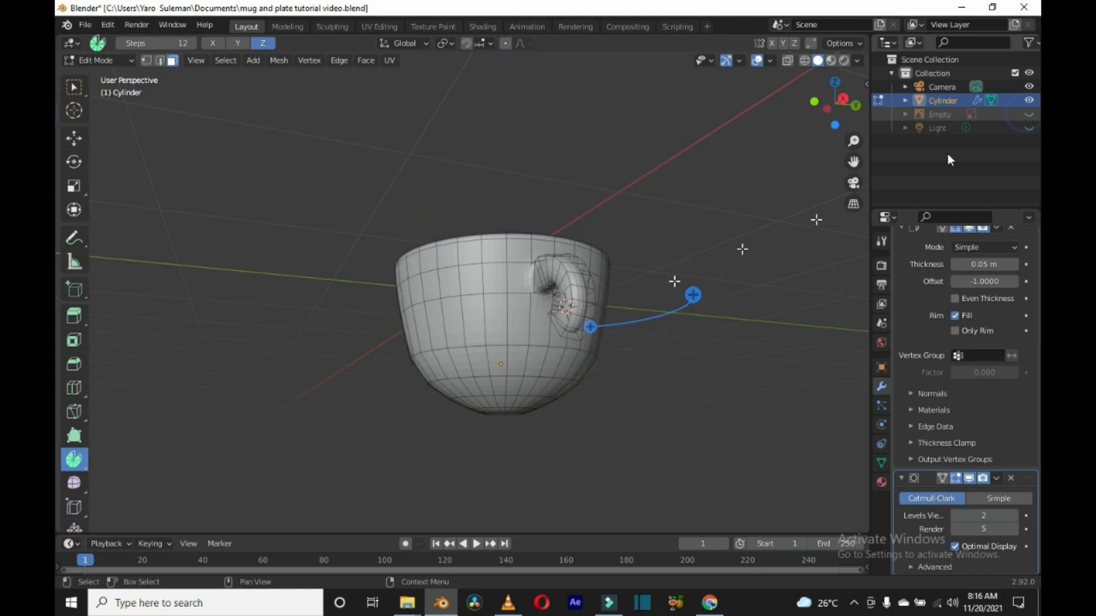
middle_drag(741, 248, 847, 260)
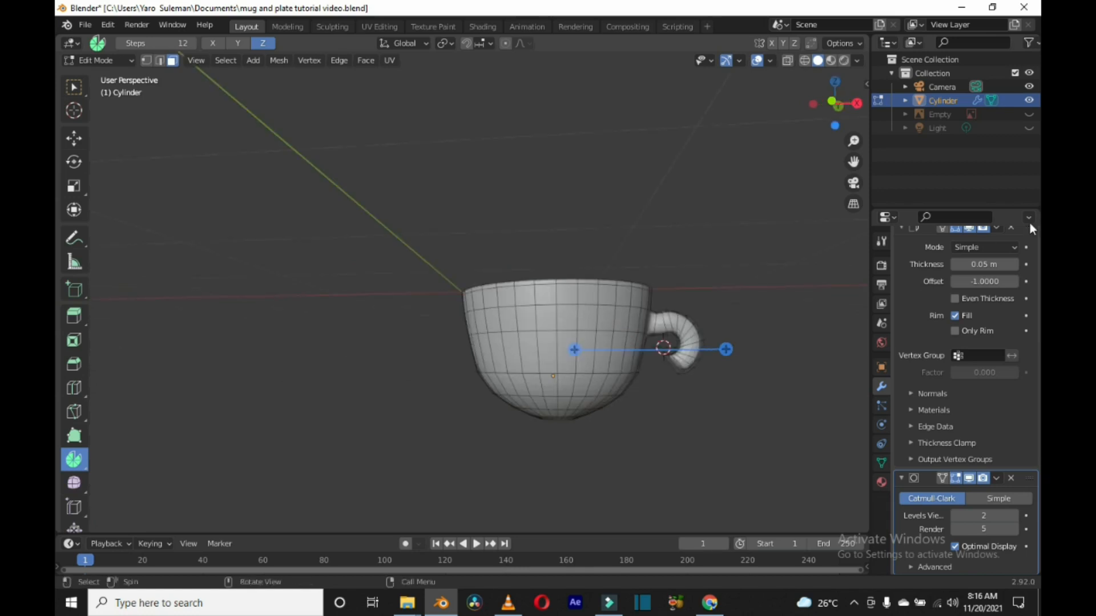
click(1029, 114)
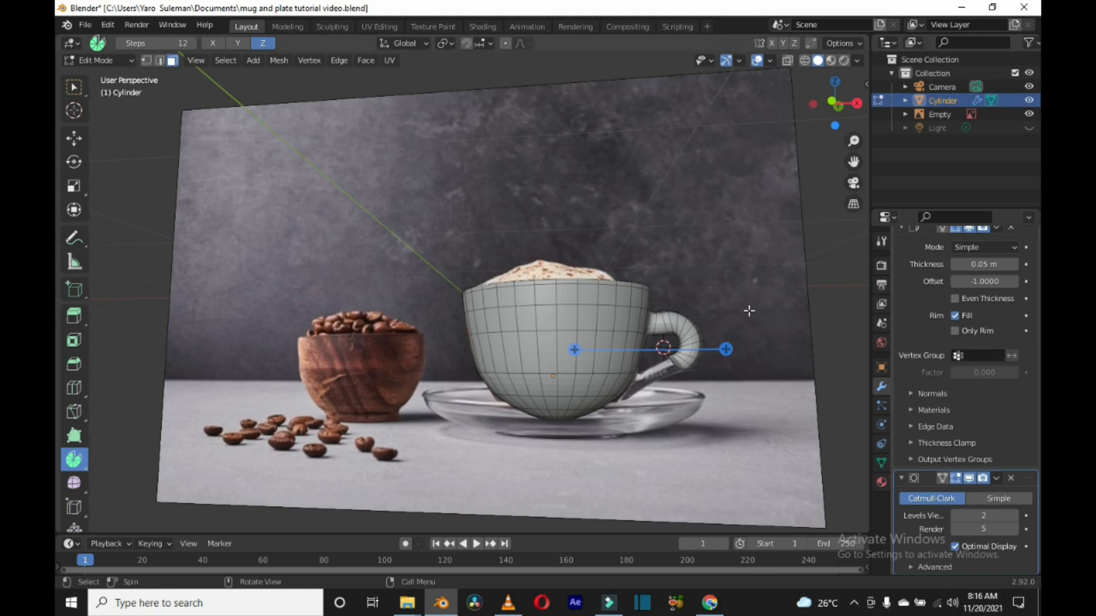
key(KP_1)
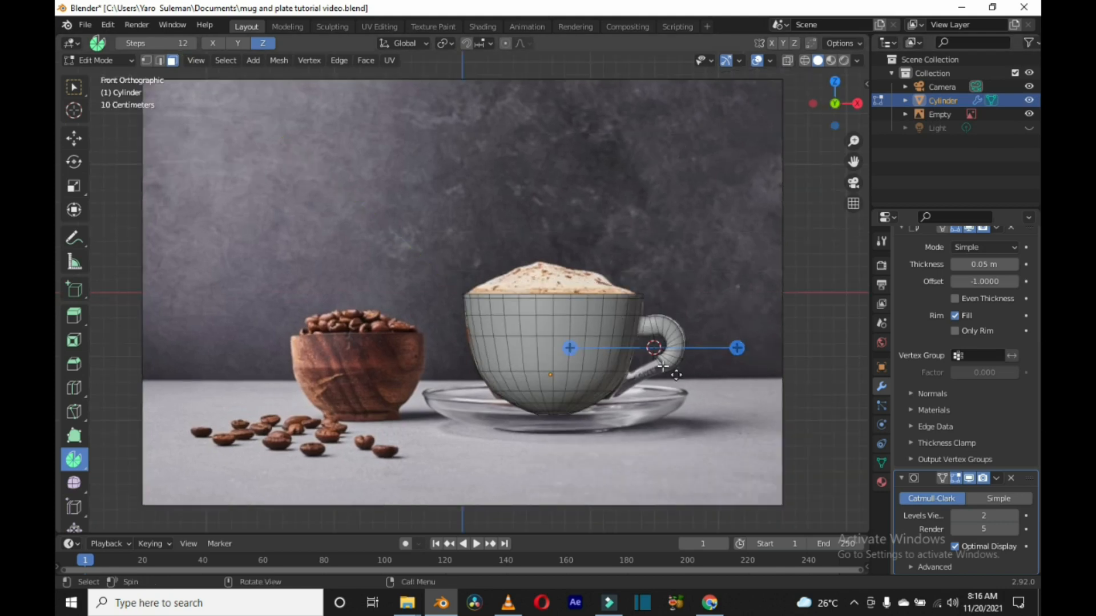
middle_drag(660, 369, 624, 377)
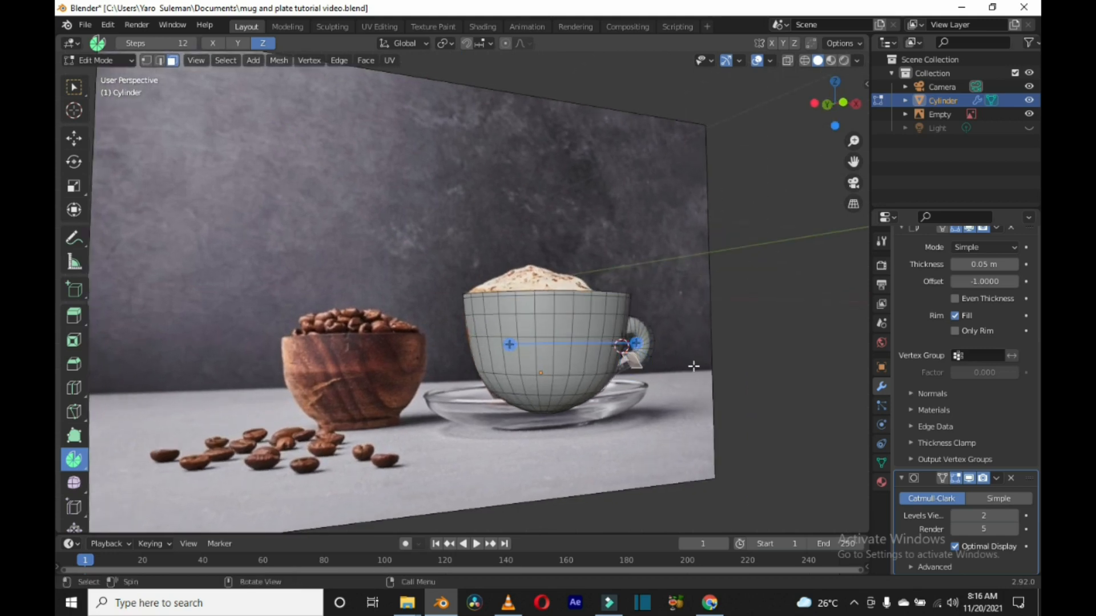
middle_drag(695, 386, 640, 390)
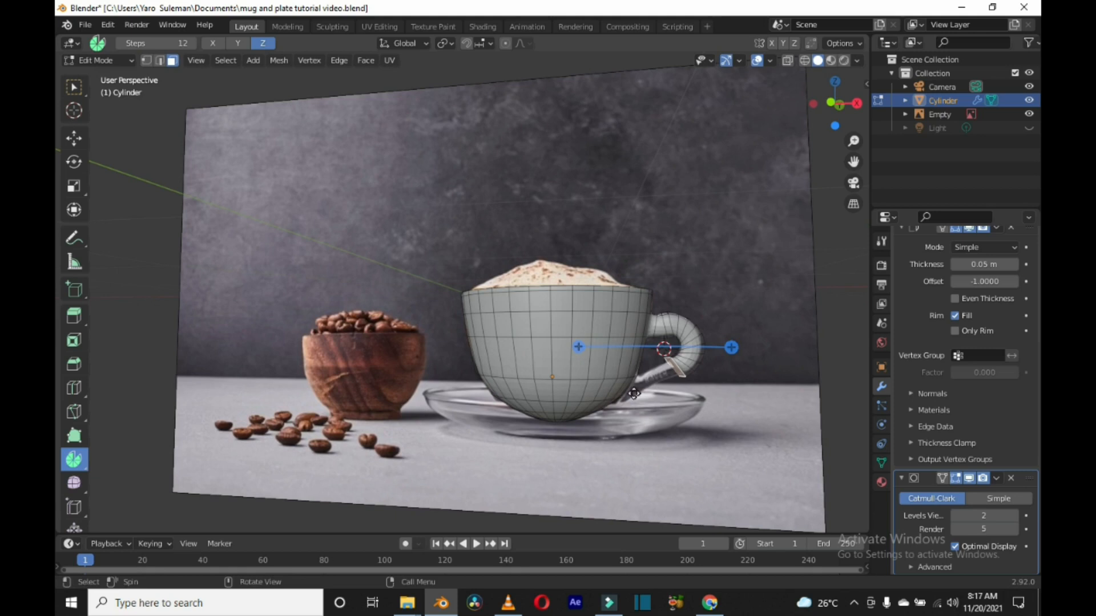
Step: Extrude the handle's end face about 0.092 m along its normal, activate the selection tool and rotate the face about 15.1° in the view plane
key(e)
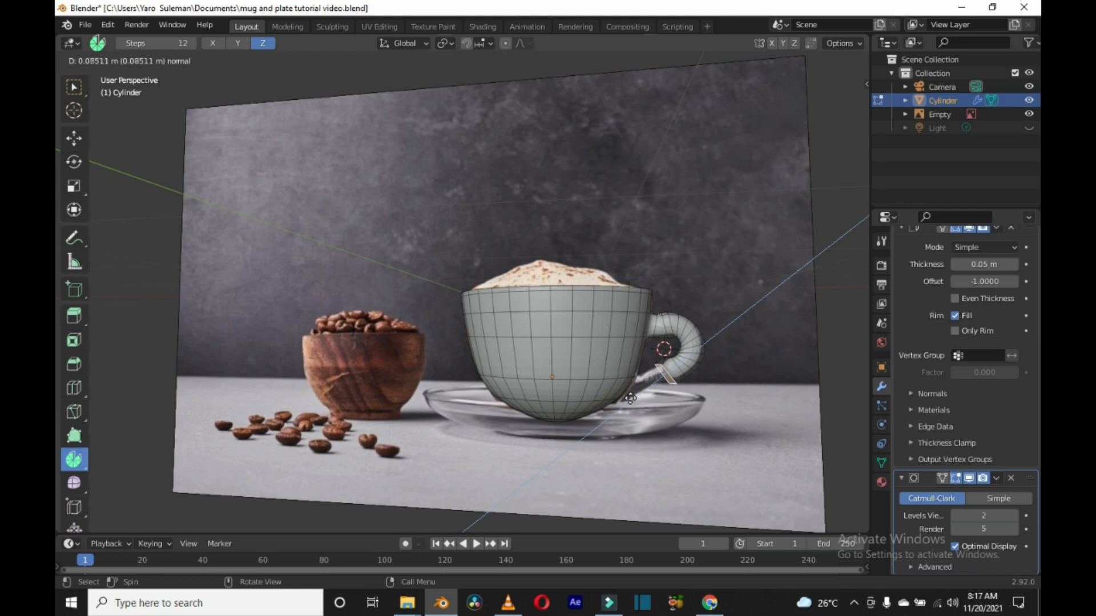
click(630, 398)
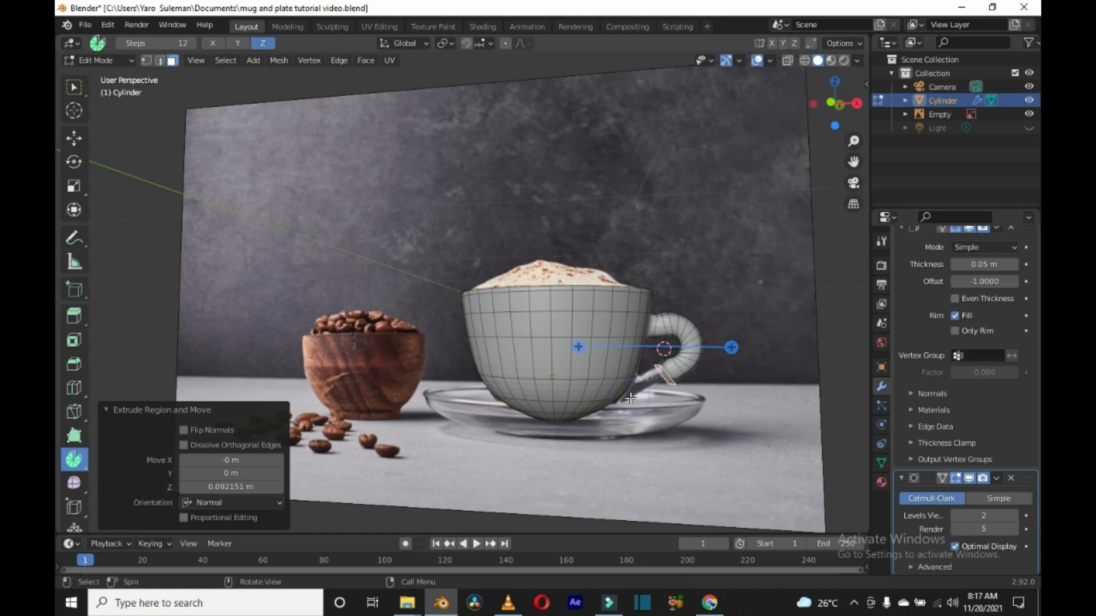
click(77, 84)
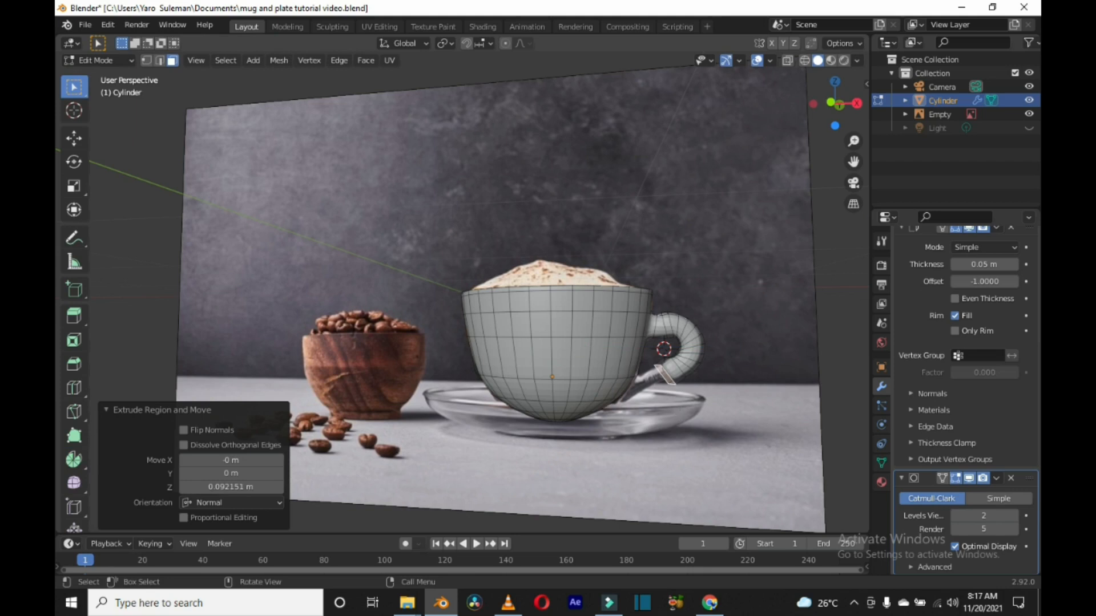
key(s)
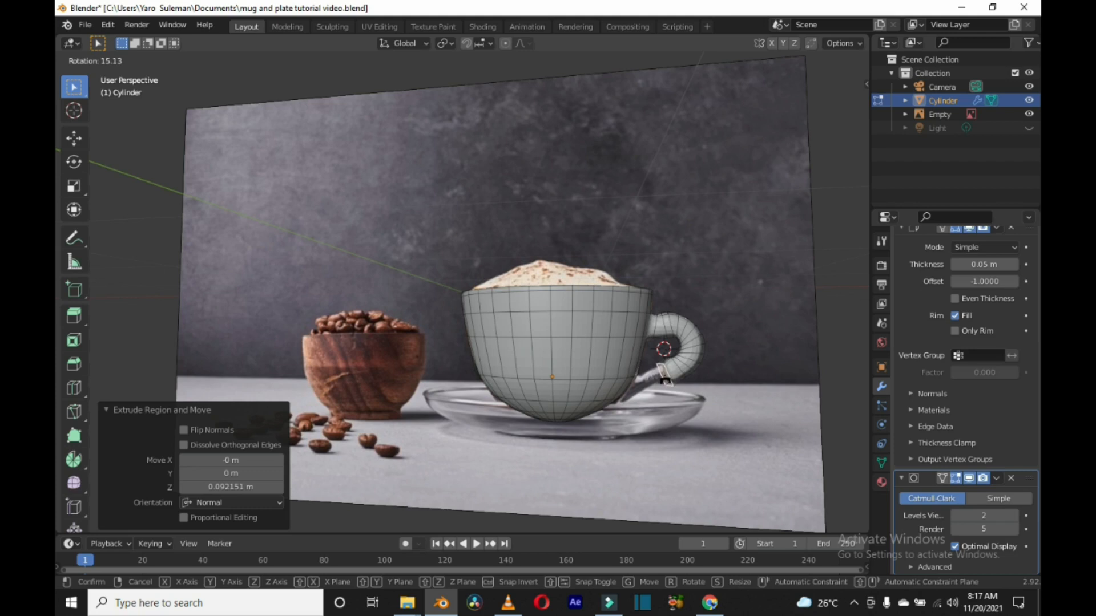
click(665, 379)
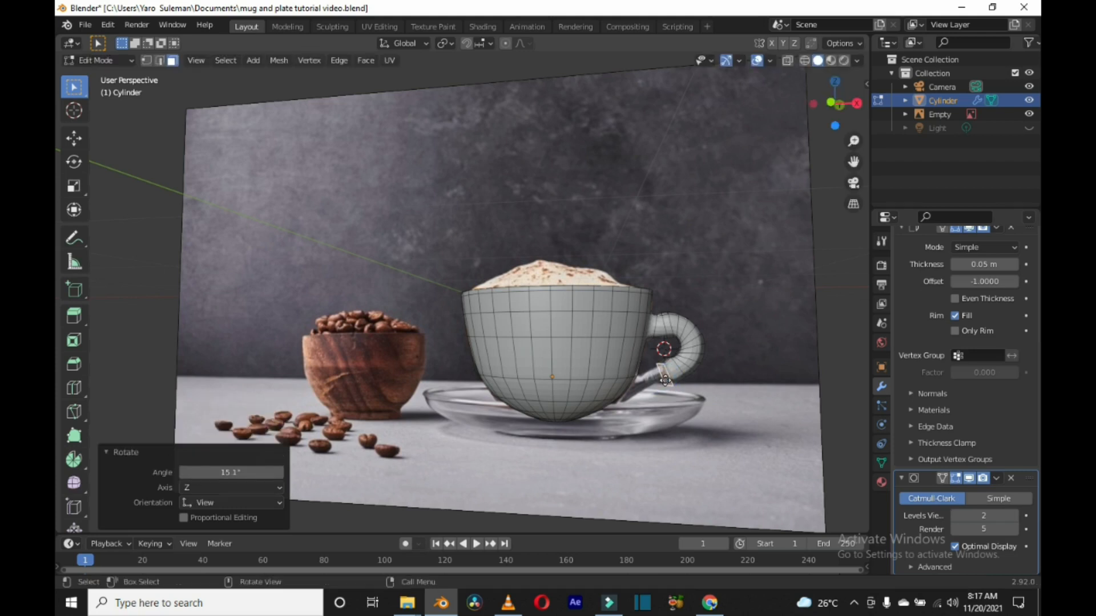
Step: Extrude the handle's end face another 0.079 m or so along its normal and rotate it about 36.9° in the view plane
key(e)
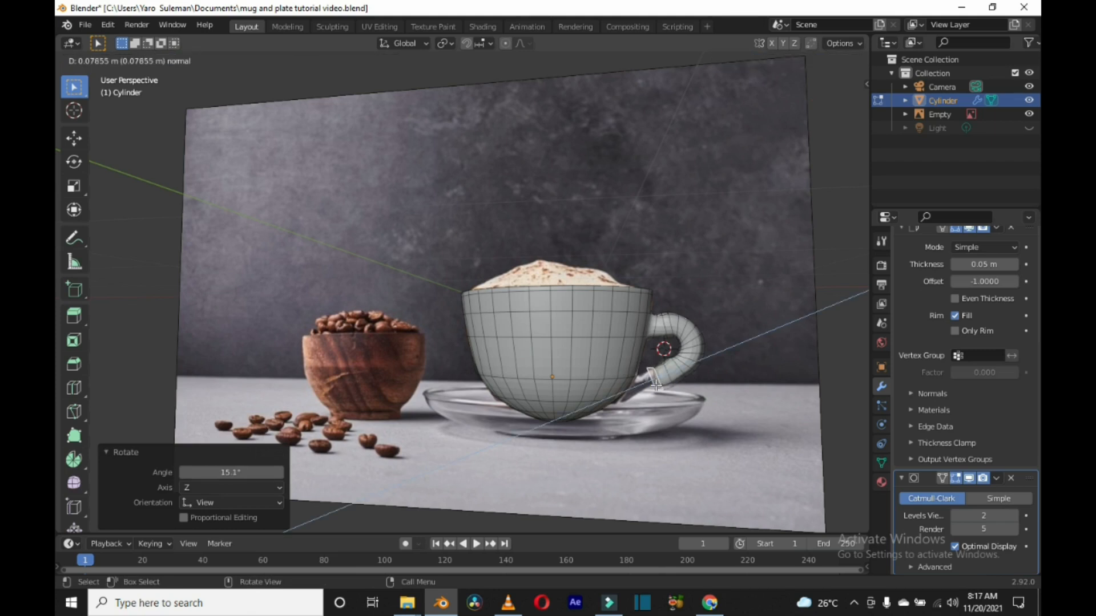
click(656, 385)
key(r)
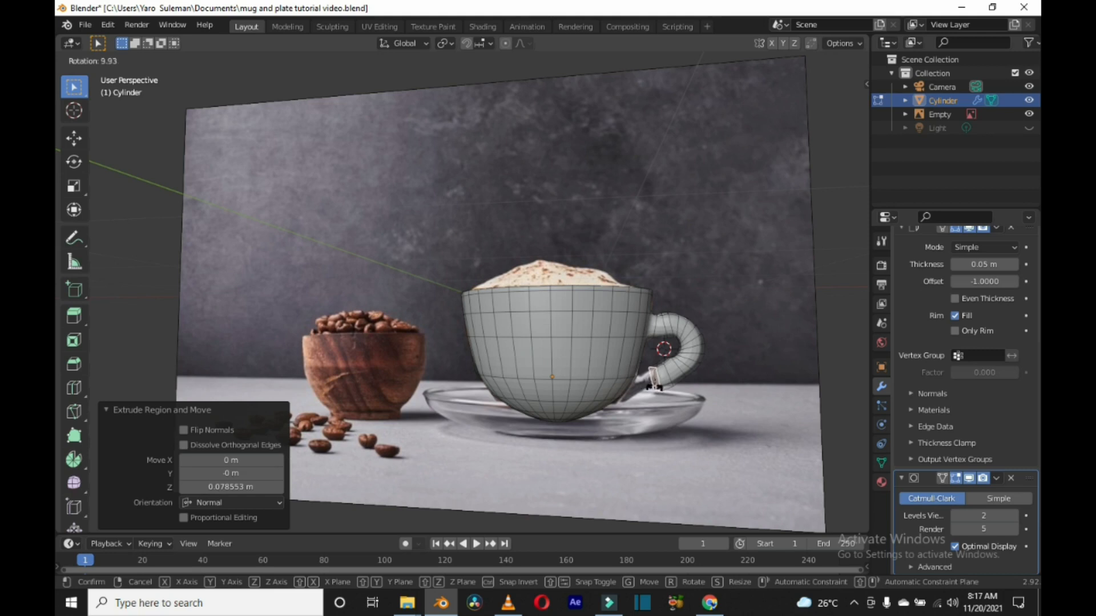
click(651, 387)
Step: Extrude the handle's end face about 0.074 m towards the cup and rotate it about -30.7° in the view plane
key(e)
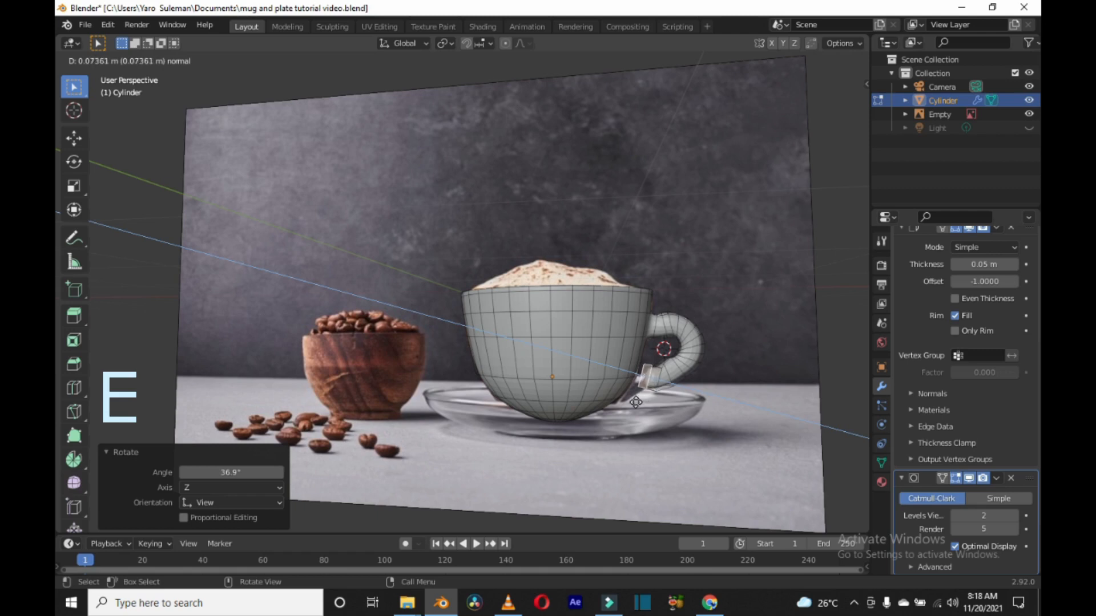
click(635, 403)
key(r)
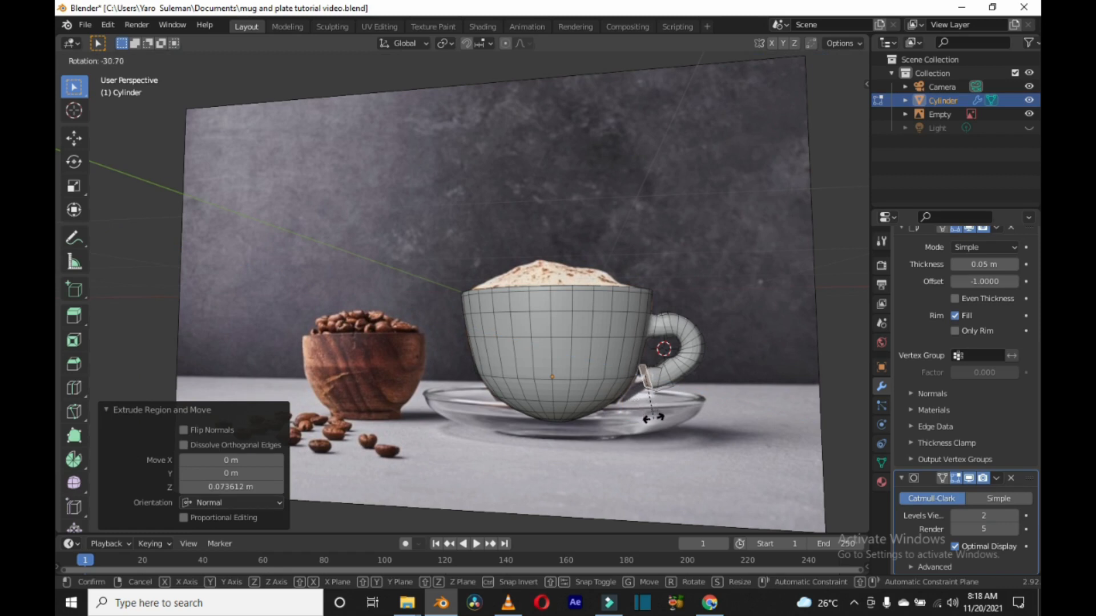
click(651, 419)
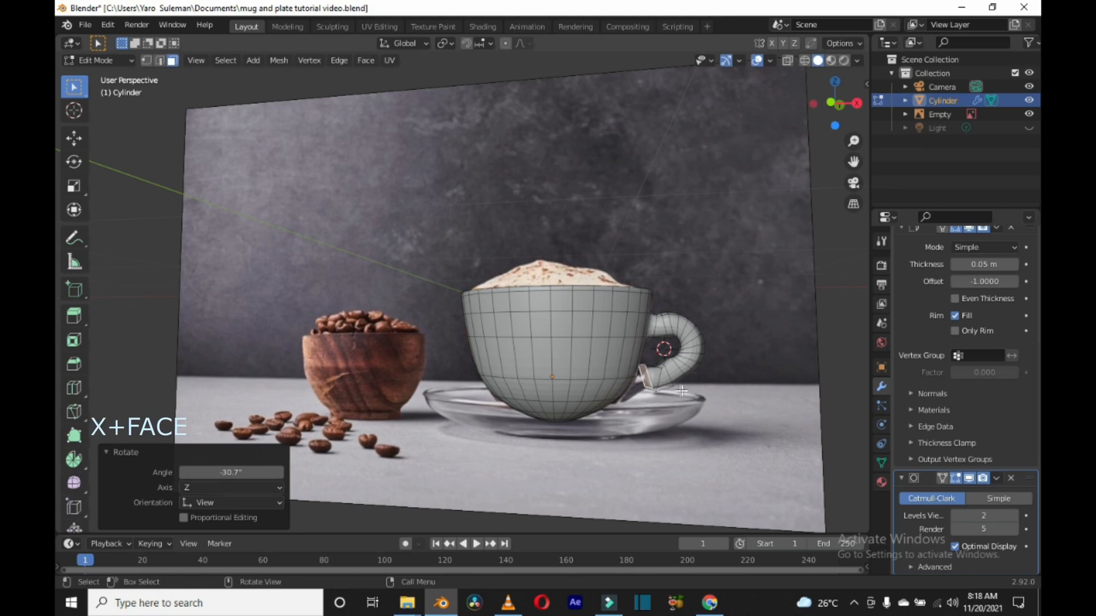
Step: Delete the selected end face to leave the lower end of the handle open
mouse_move(696, 395)
middle_down()
mouse_move(602, 455)
mouse_move(577, 440)
mouse_move(632, 413)
mouse_move(641, 367)
mouse_move(691, 387)
middle_up()
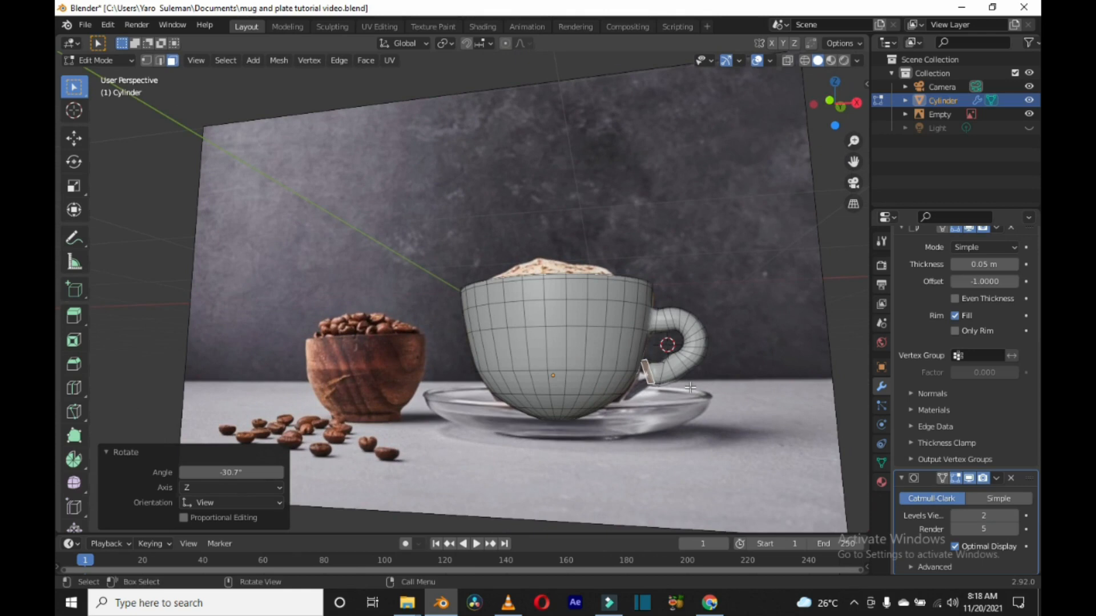
key(x)
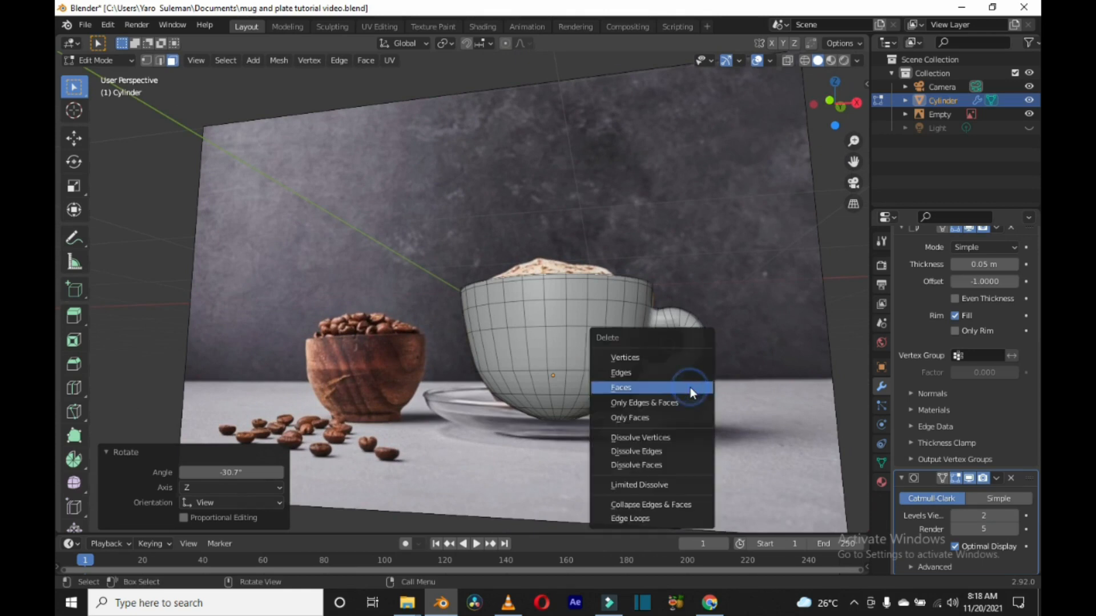
click(690, 387)
Step: Delete the cup-wall face opposite the handle's open lower end to make a matching opening
middle_drag(624, 421, 558, 398)
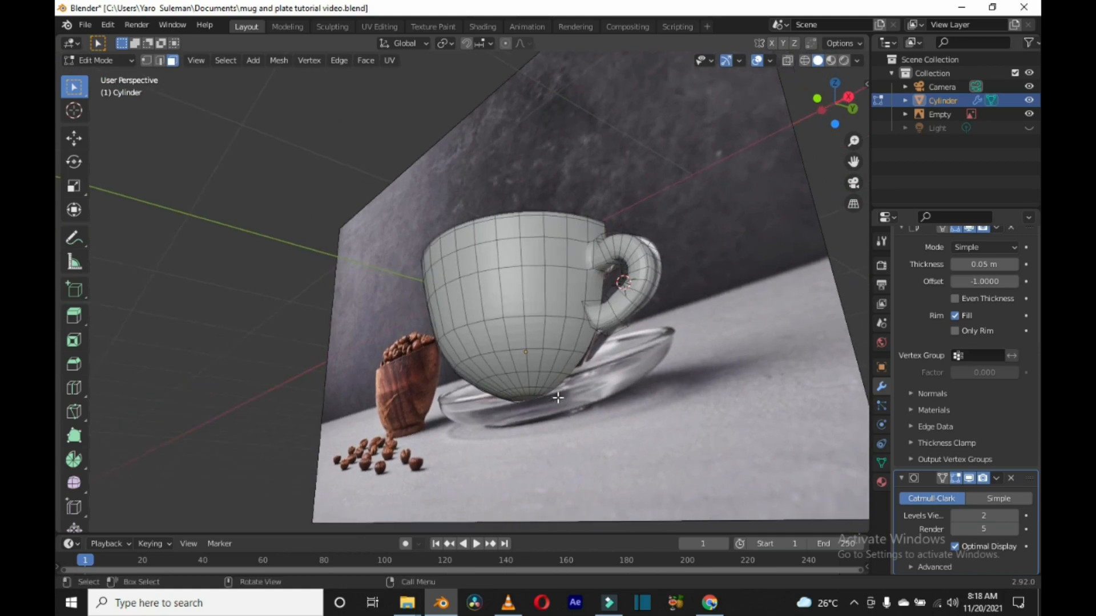
click(587, 335)
key(x)
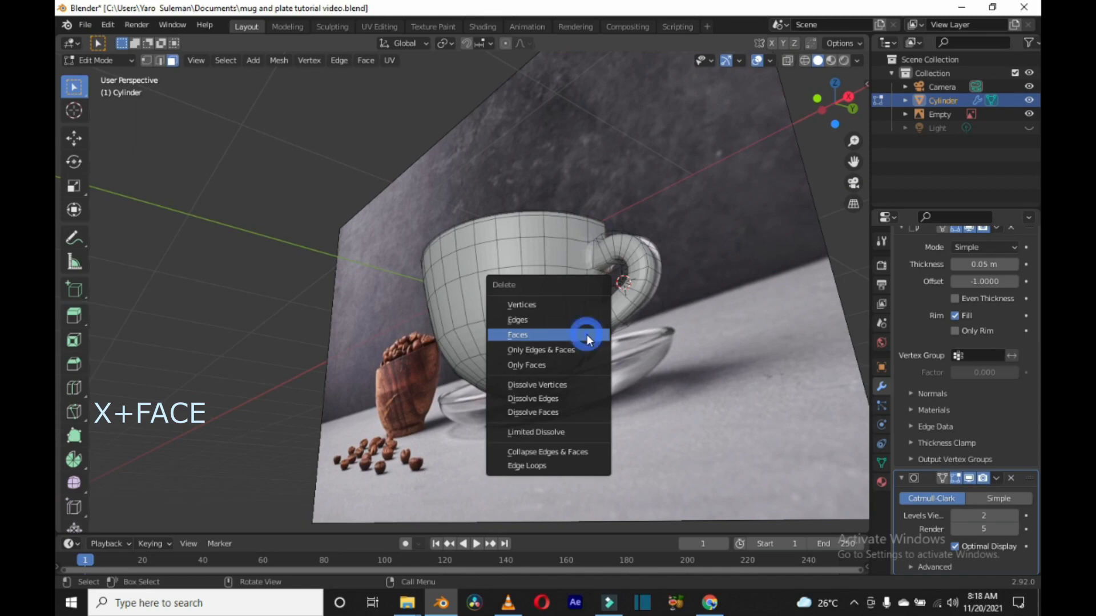
click(587, 335)
Step: Hide the reference image and switch the mesh selection mode to vertices
middle_drag(639, 354, 758, 413)
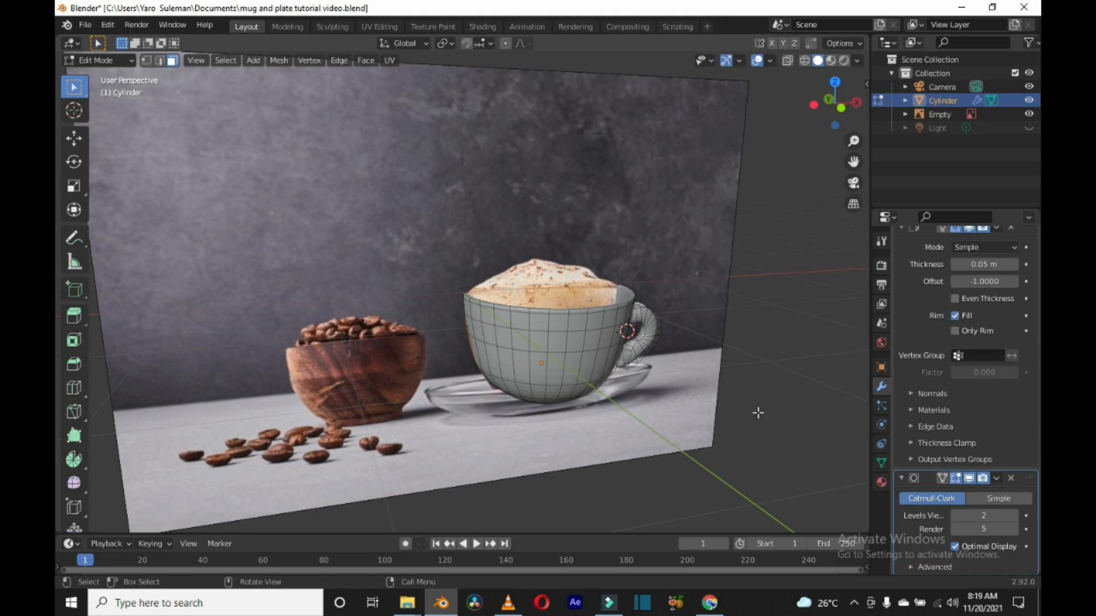
middle_drag(758, 412, 611, 390)
middle_drag(608, 387, 467, 227)
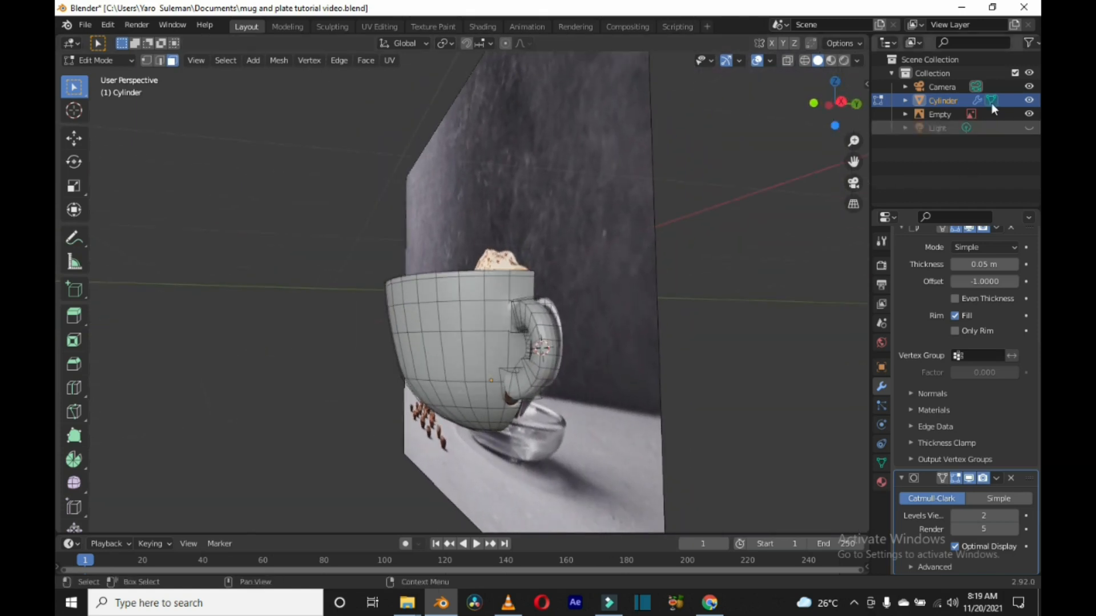
click(1029, 114)
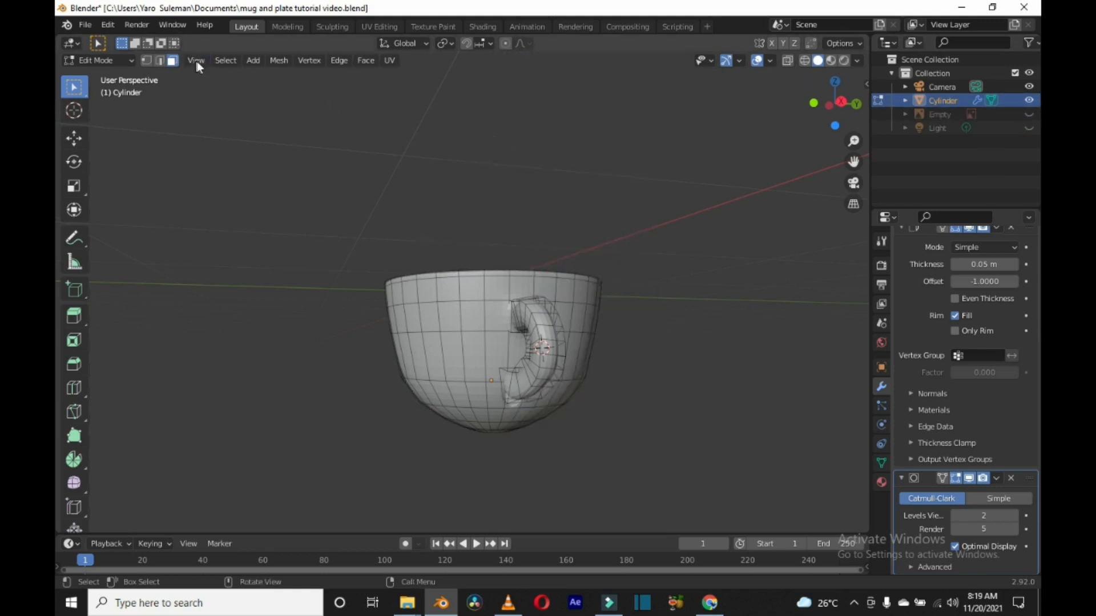
click(146, 60)
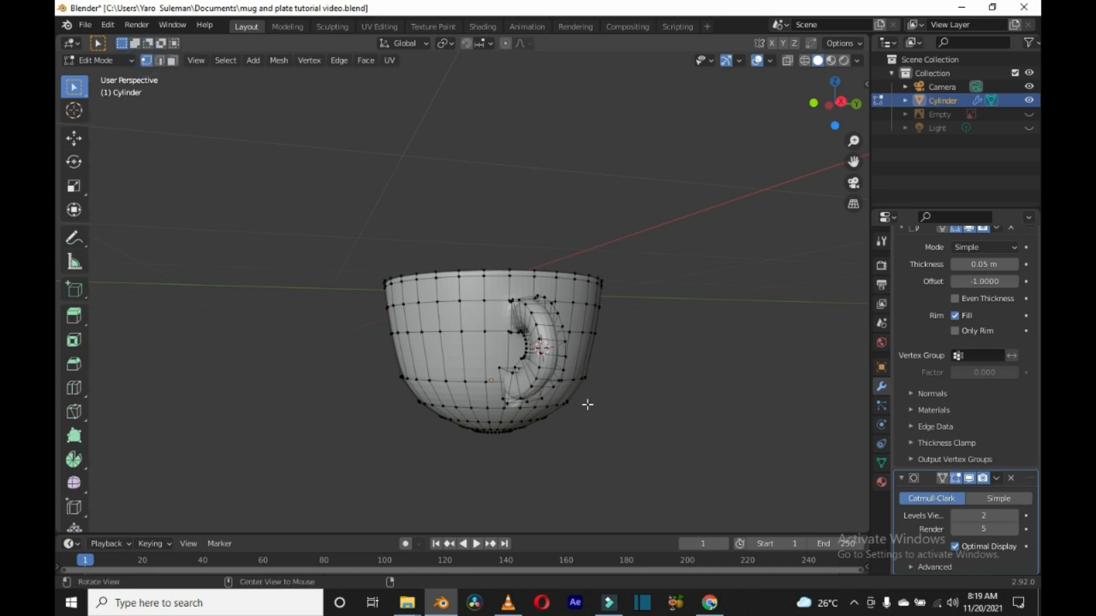
Step: Select the reachable vertices around the cup-wall opening and the handle's open lower end
middle_drag(587, 404, 573, 363)
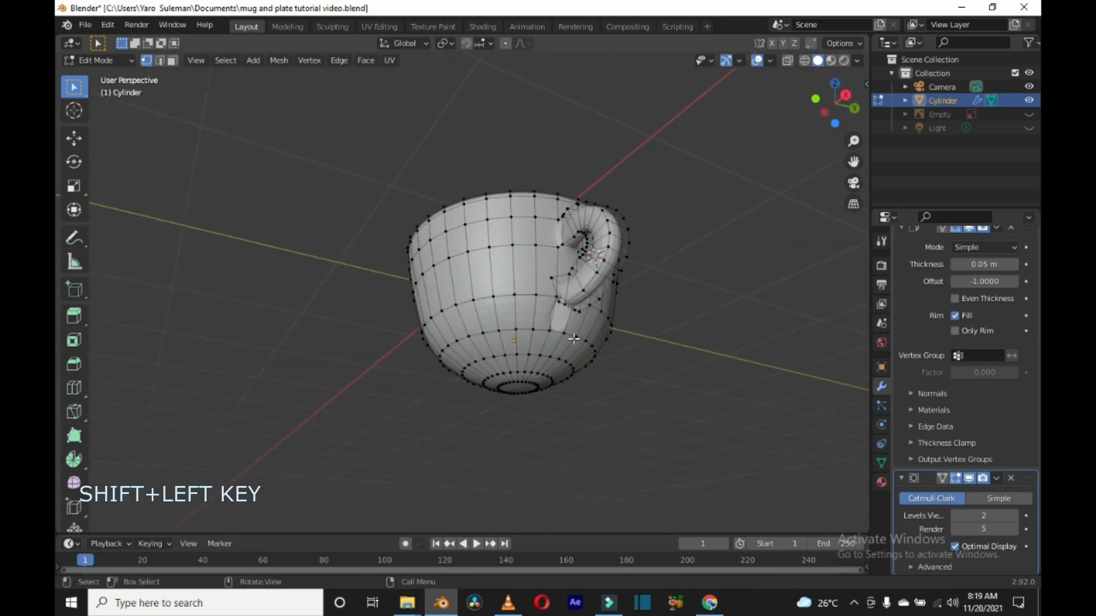
click(549, 331)
shift+click(562, 333)
shift+click(551, 278)
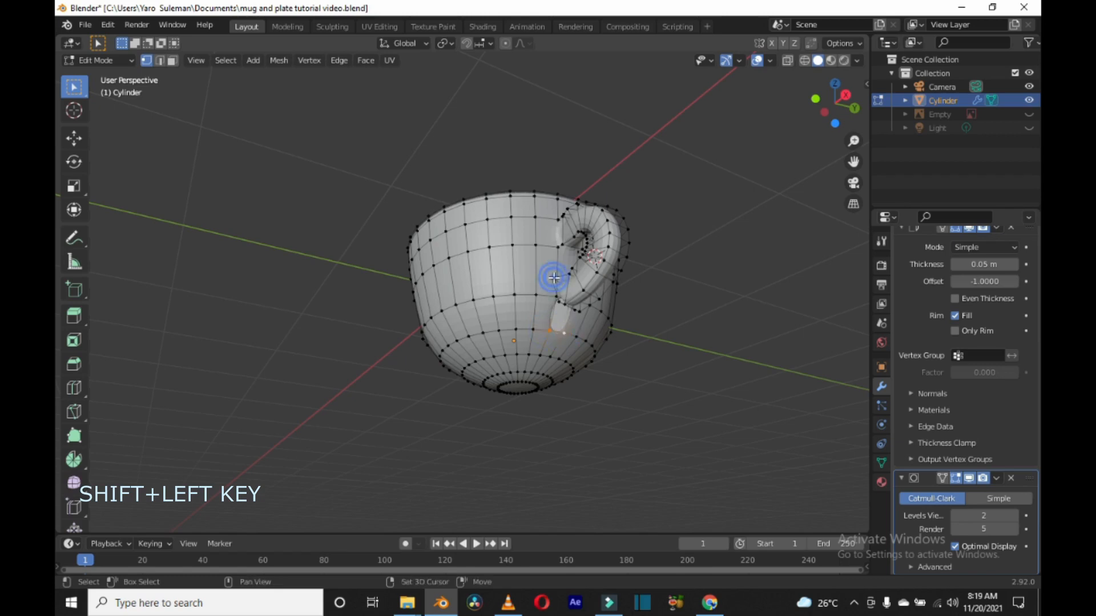
click(623, 363)
middle_drag(641, 379, 643, 408)
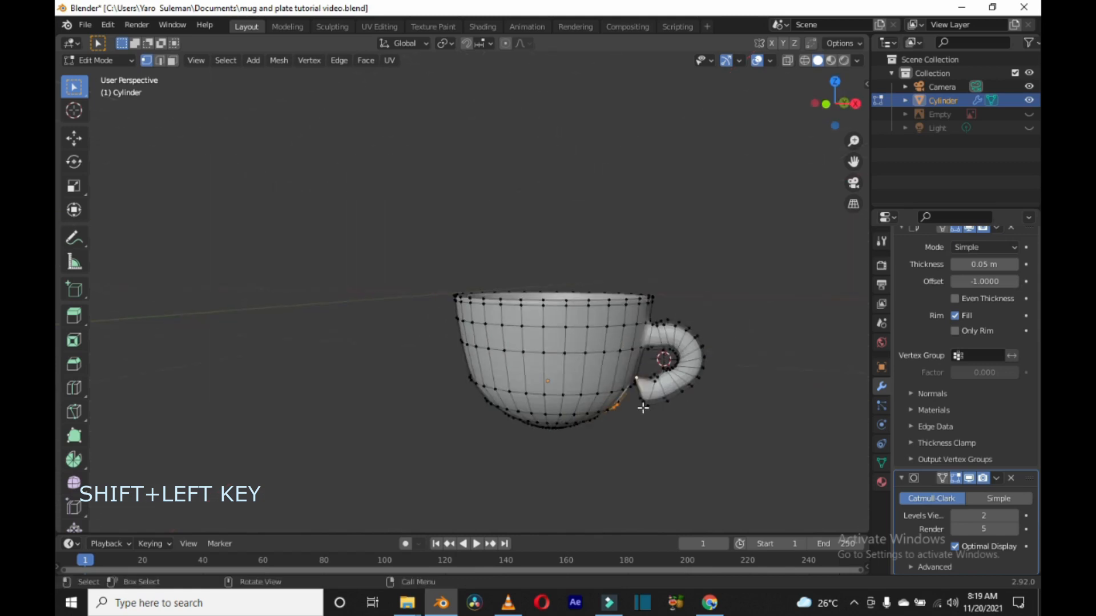
shift+click(624, 391)
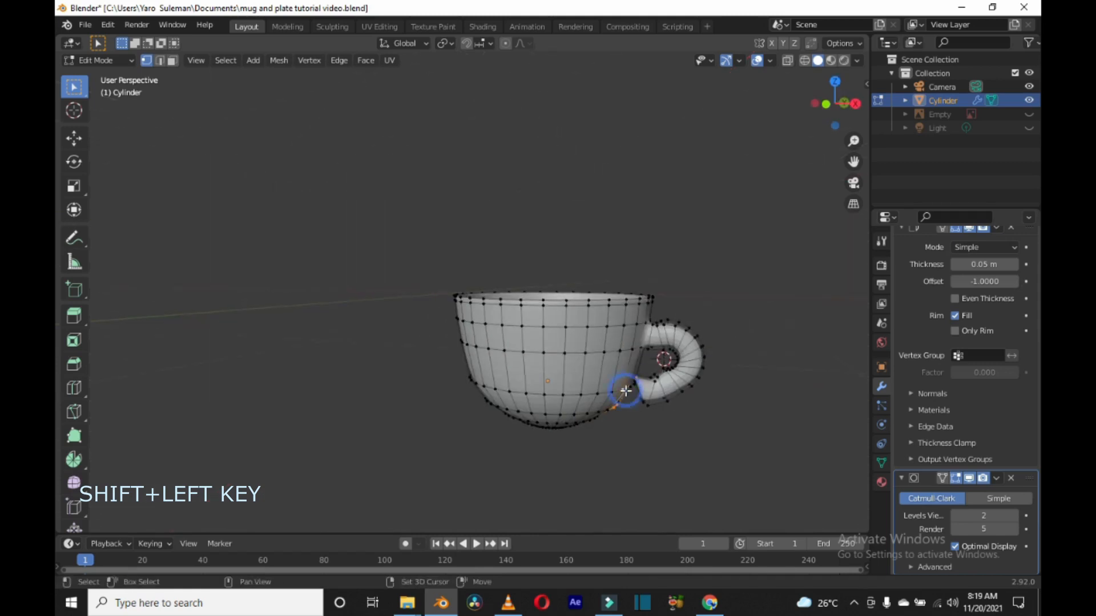
shift+click(638, 400)
shift+click(642, 402)
Step: Extend the vertex selection around the cup opening and handle end from the other side of the handle
middle_drag(628, 435, 402, 428)
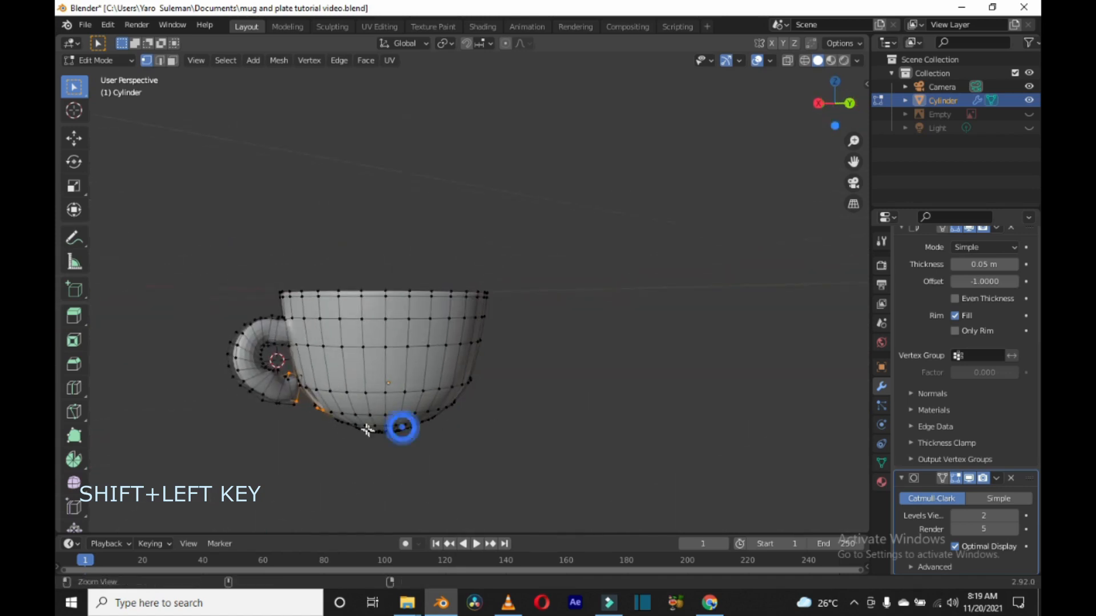
middle_drag(339, 417, 374, 416)
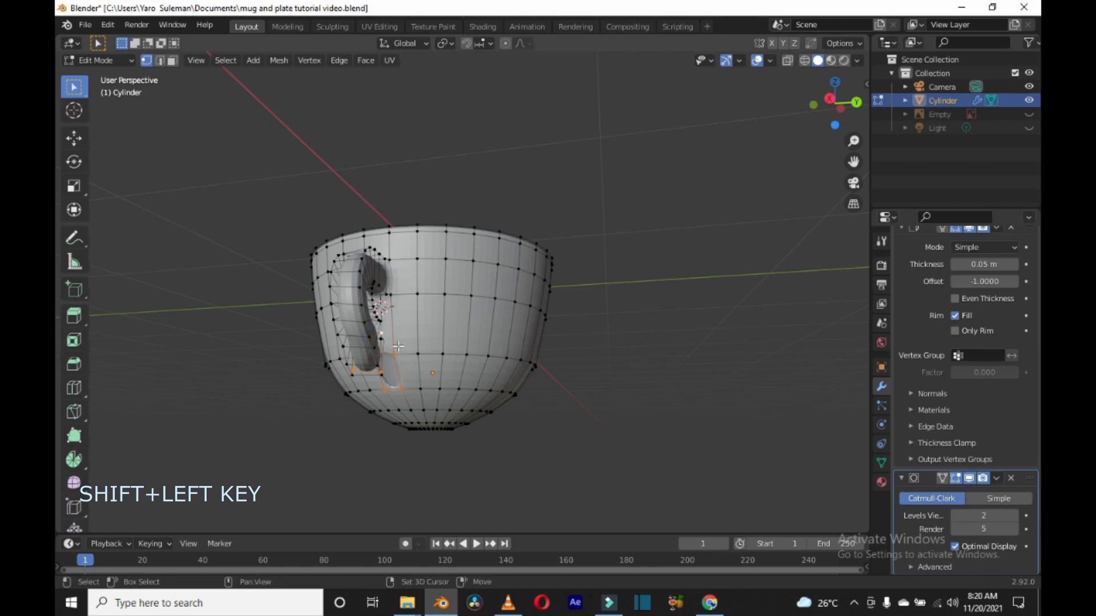
middle_drag(554, 430, 446, 483)
middle_drag(320, 437, 275, 407)
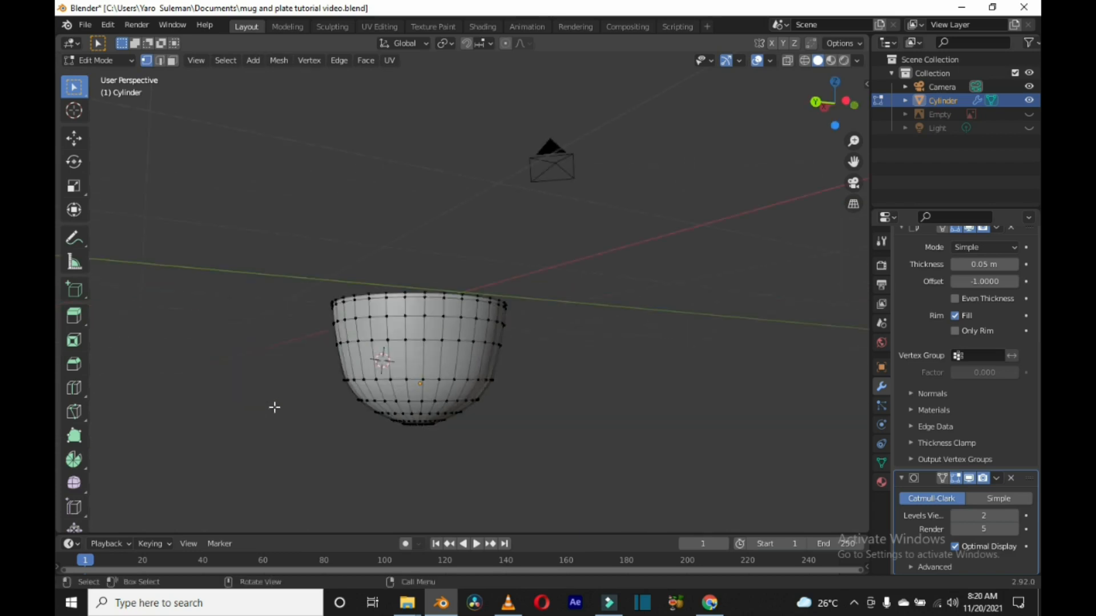
key(KP_1)
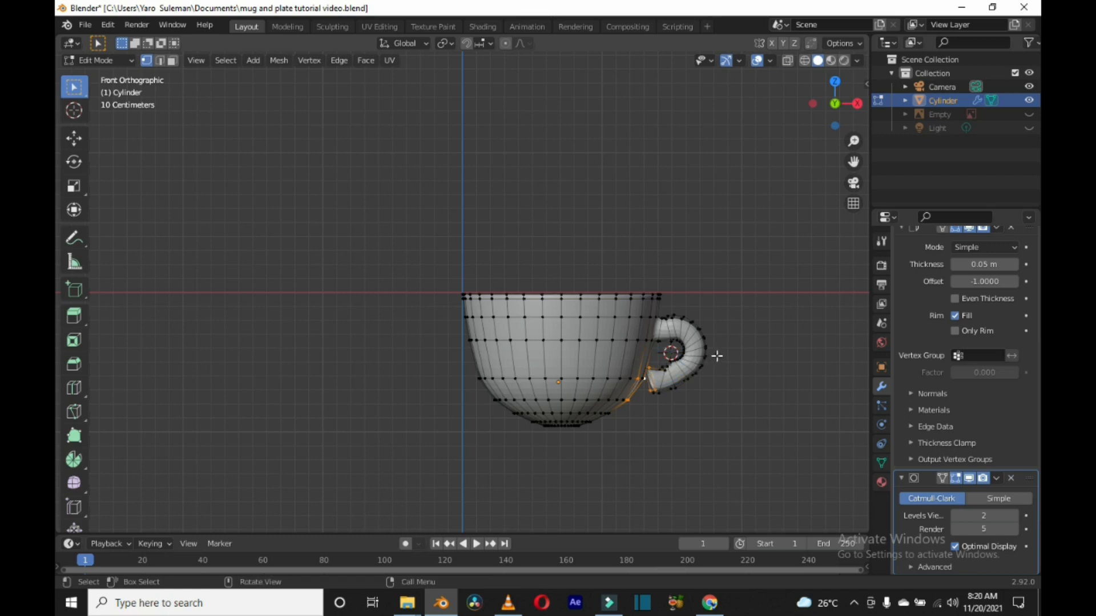
middle_drag(716, 356, 517, 363)
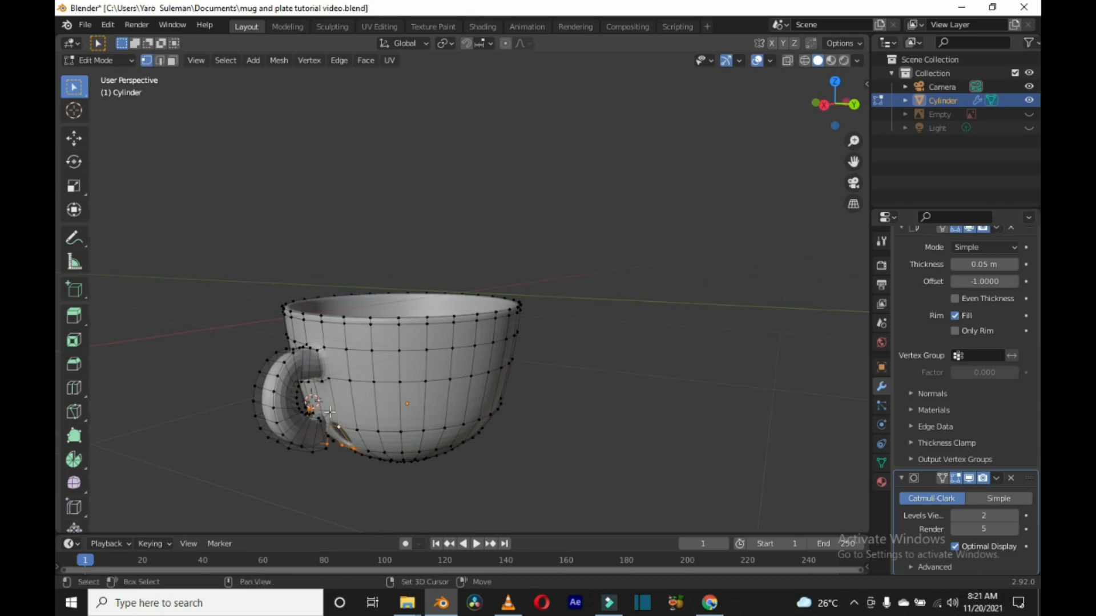
shift+click(330, 412)
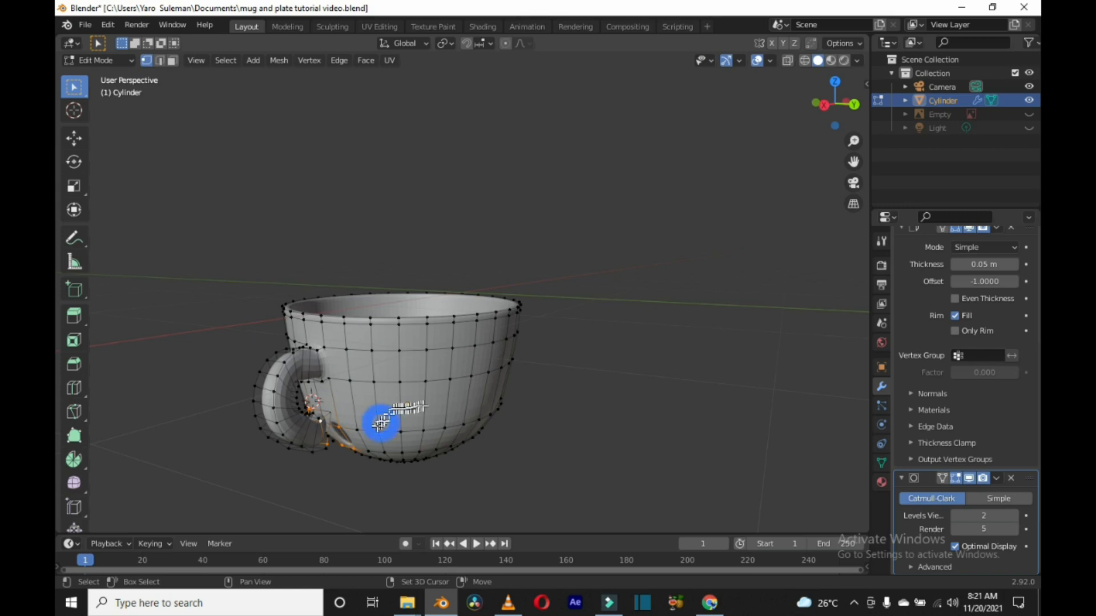
Step: Add the hidden corner vertex of the handle's open end to the selection using X-ray, and turn X-ray back off
middle_drag(380, 422, 374, 436)
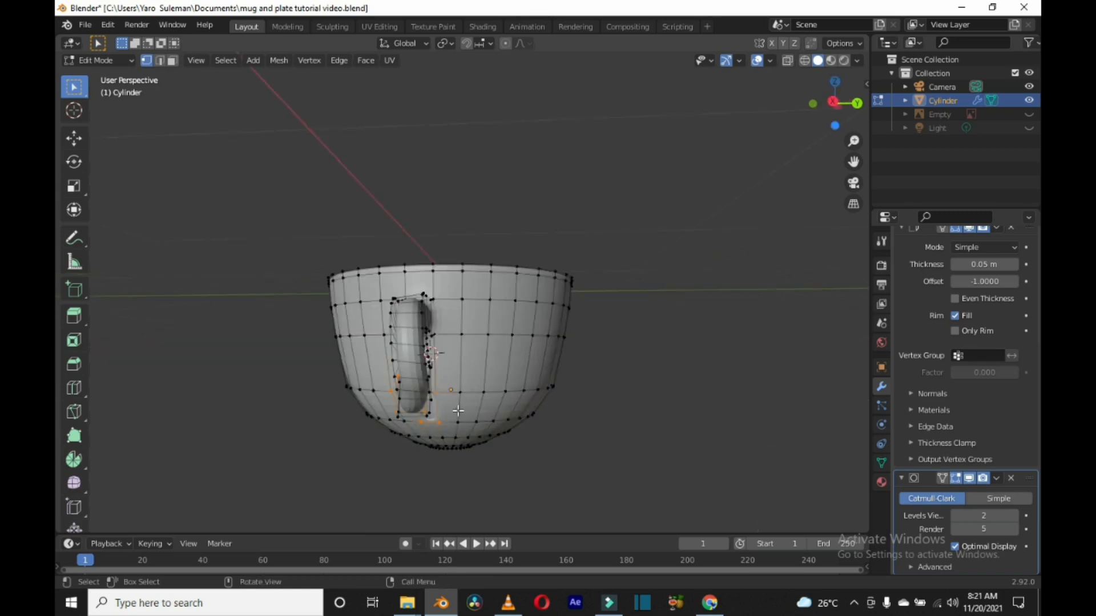
middle_drag(457, 416, 429, 398)
key(shift)
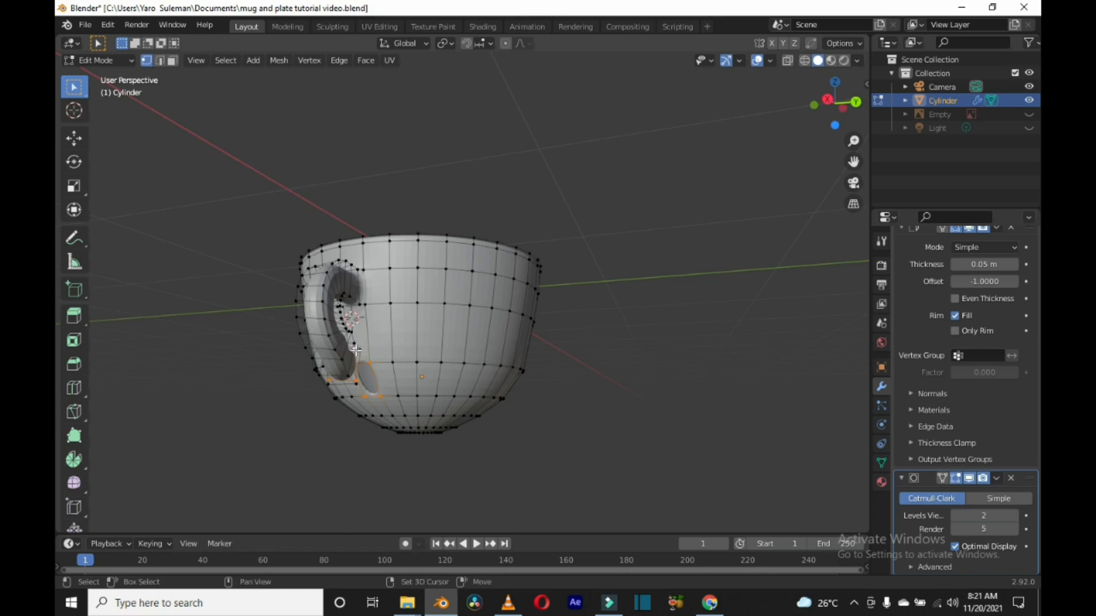
shift+click(354, 349)
shift+click(361, 348)
shift+click(354, 350)
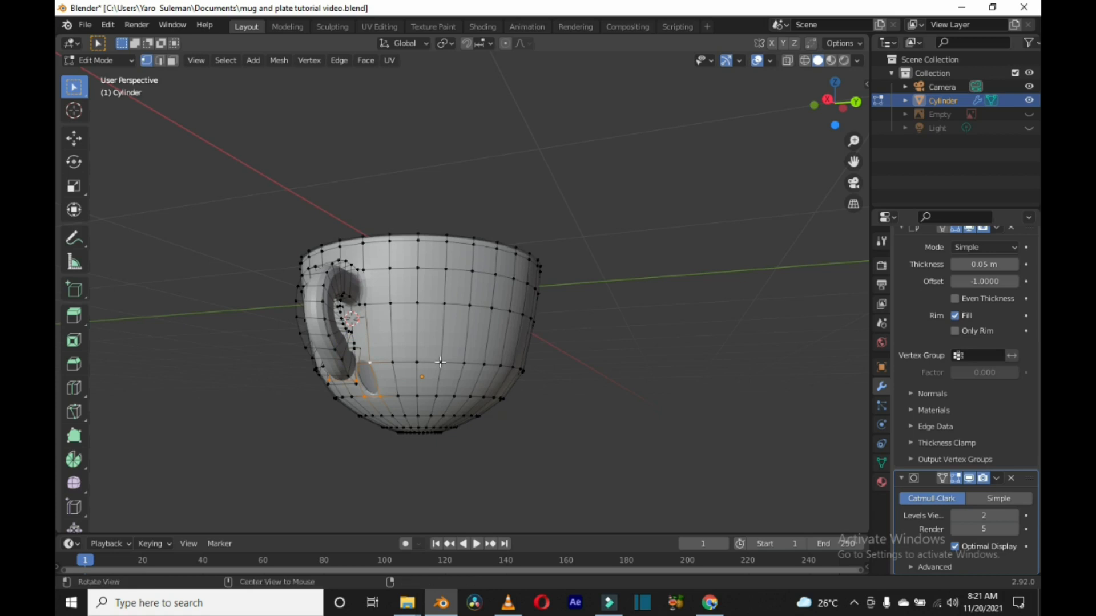
key(alt+z)
key(alt+z)
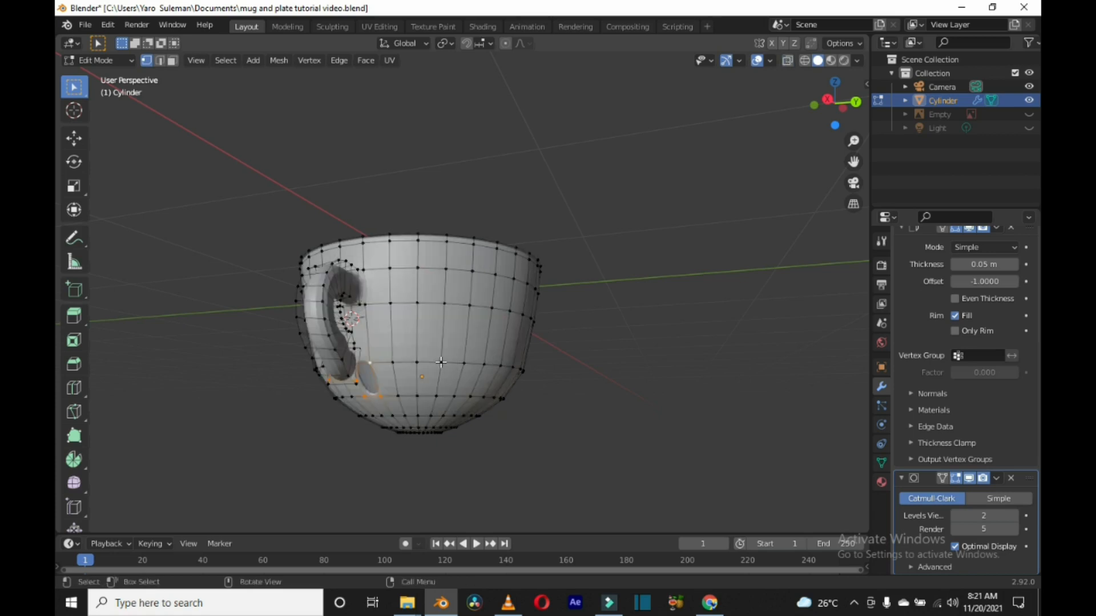
key(alt+z)
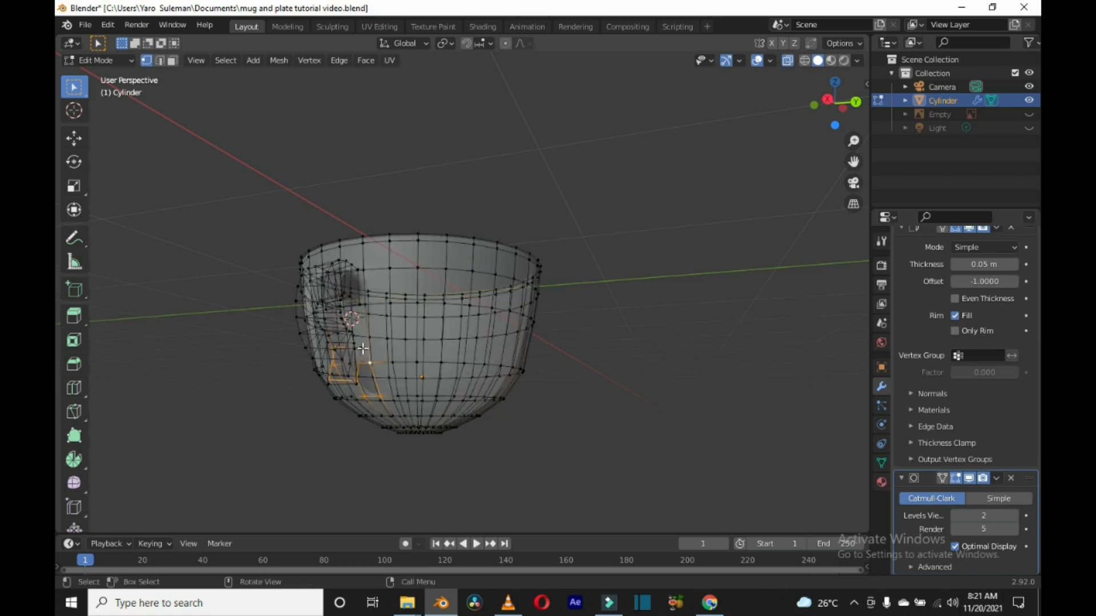
key(shift)
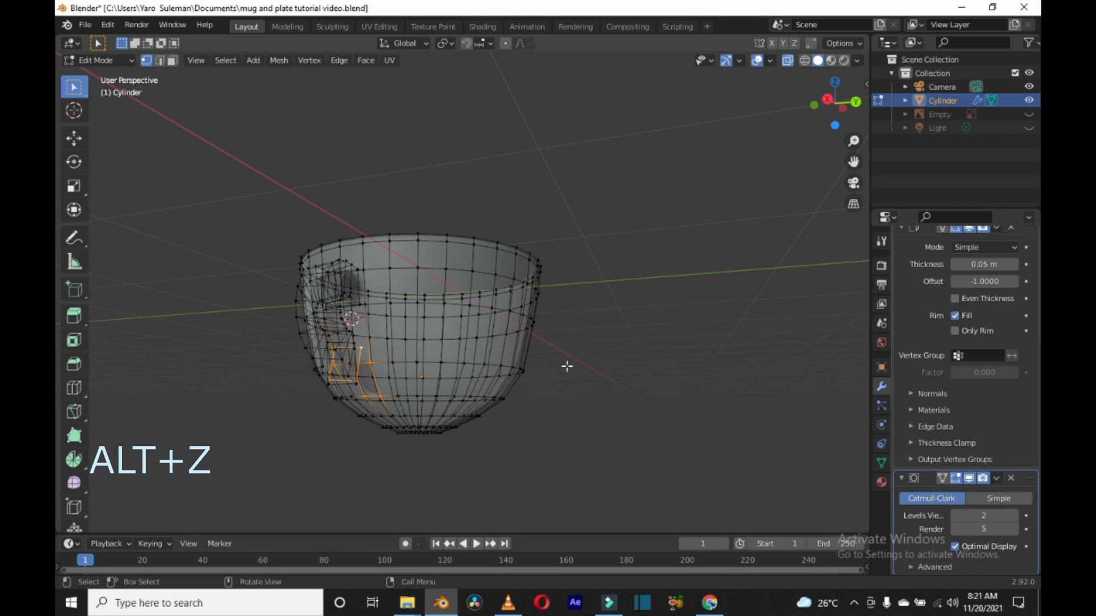
key(alt+z)
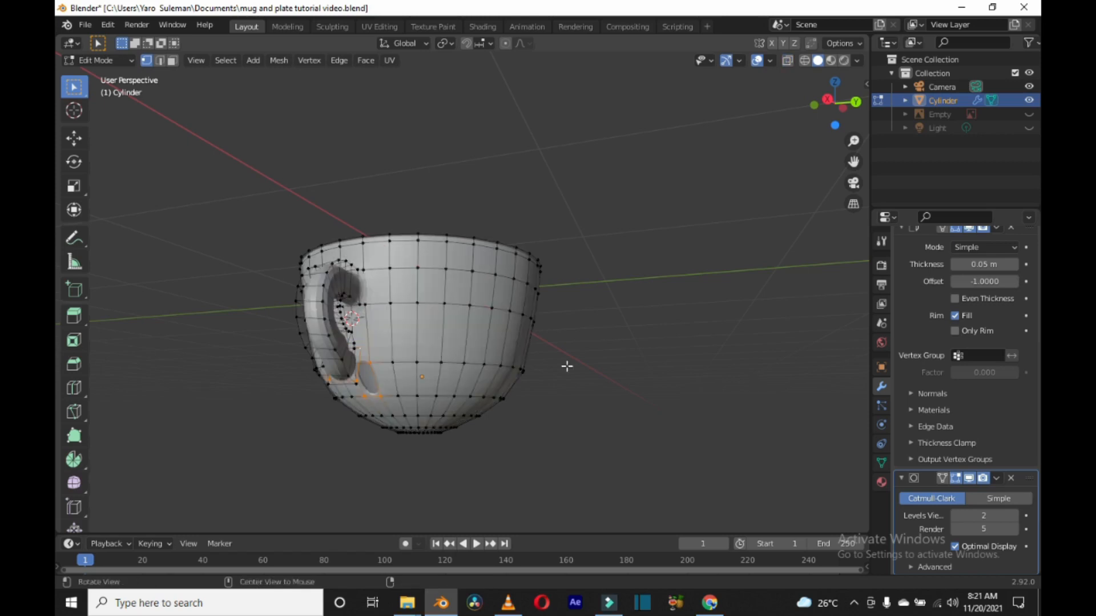
Step: Bridge the selected edge loops between the handle's lower end and the cup opening, keeping Connect Loops at Open Loop
middle_drag(565, 367, 720, 396)
key(ctrl+e)
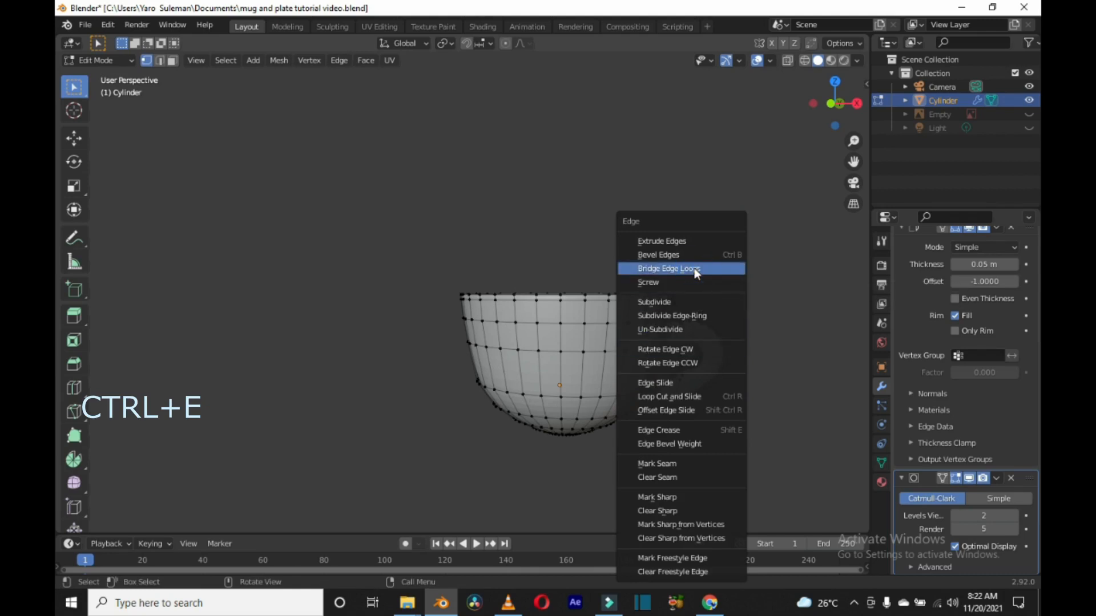
click(695, 274)
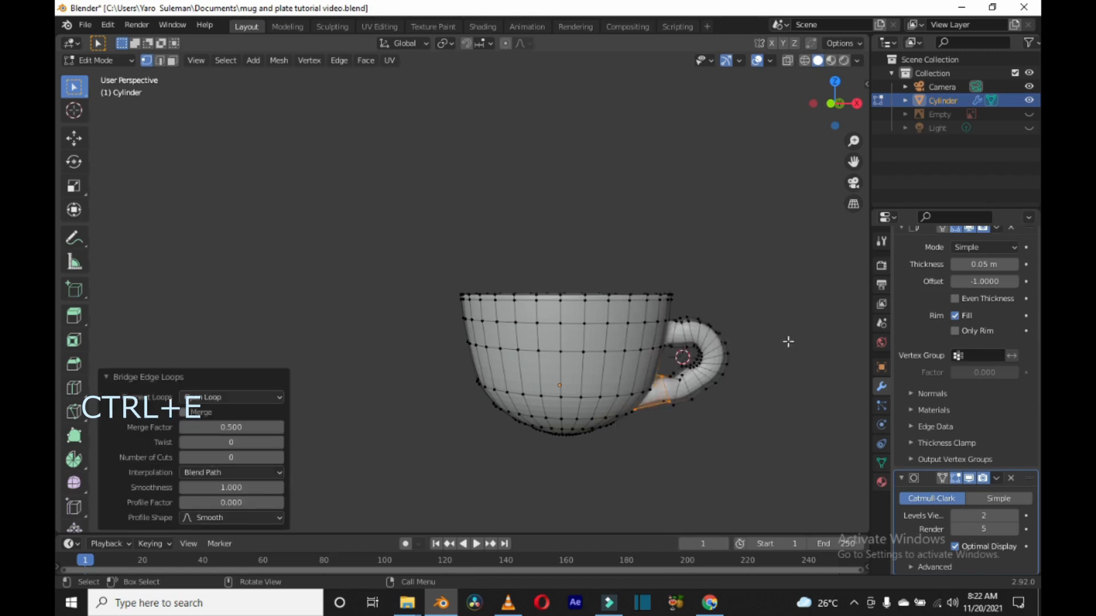
middle_drag(792, 362, 571, 306)
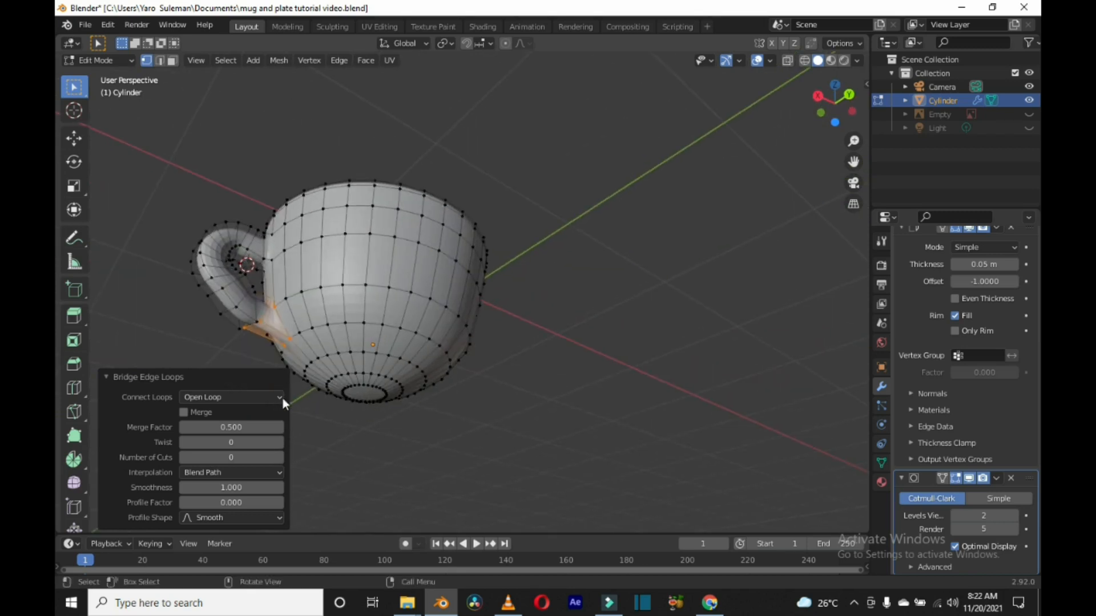
click(278, 397)
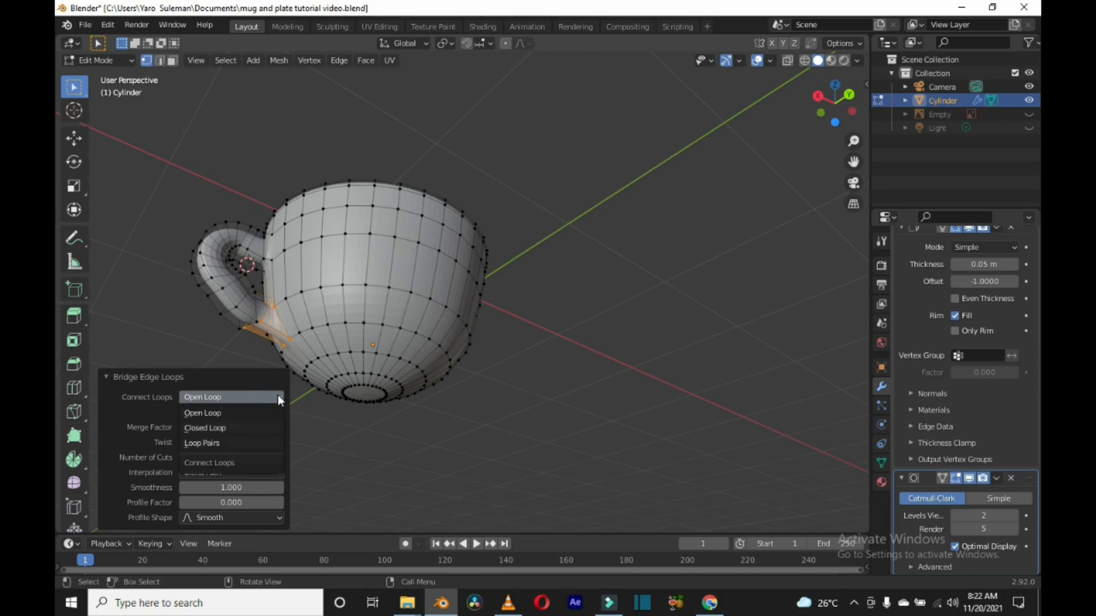
click(277, 394)
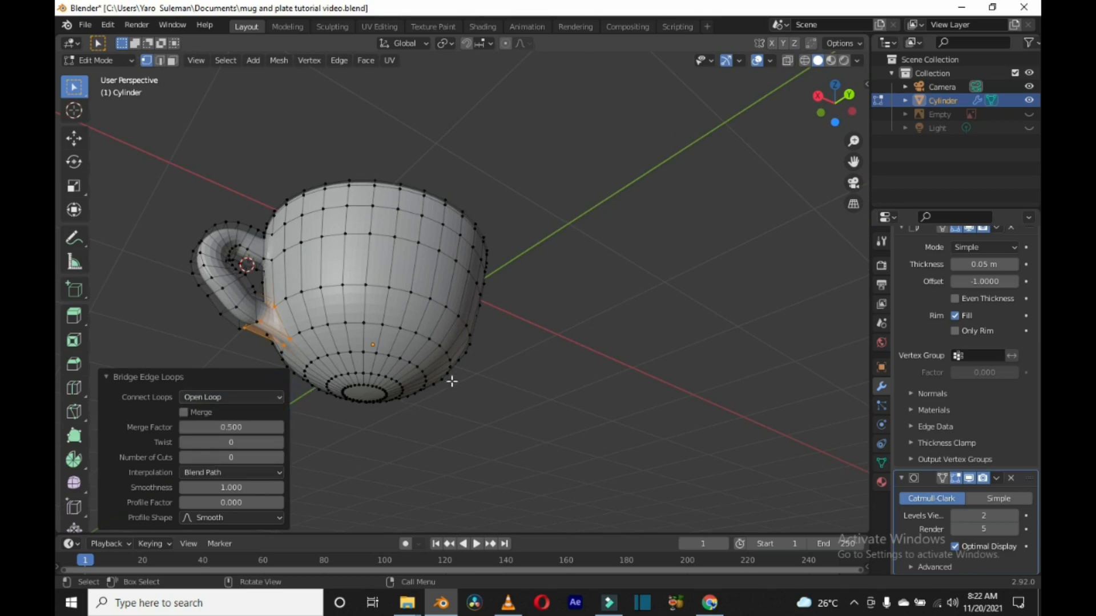
Step: Switch to the front orthographic view and show the reference image again
middle_drag(525, 369, 752, 406)
key(KP_1)
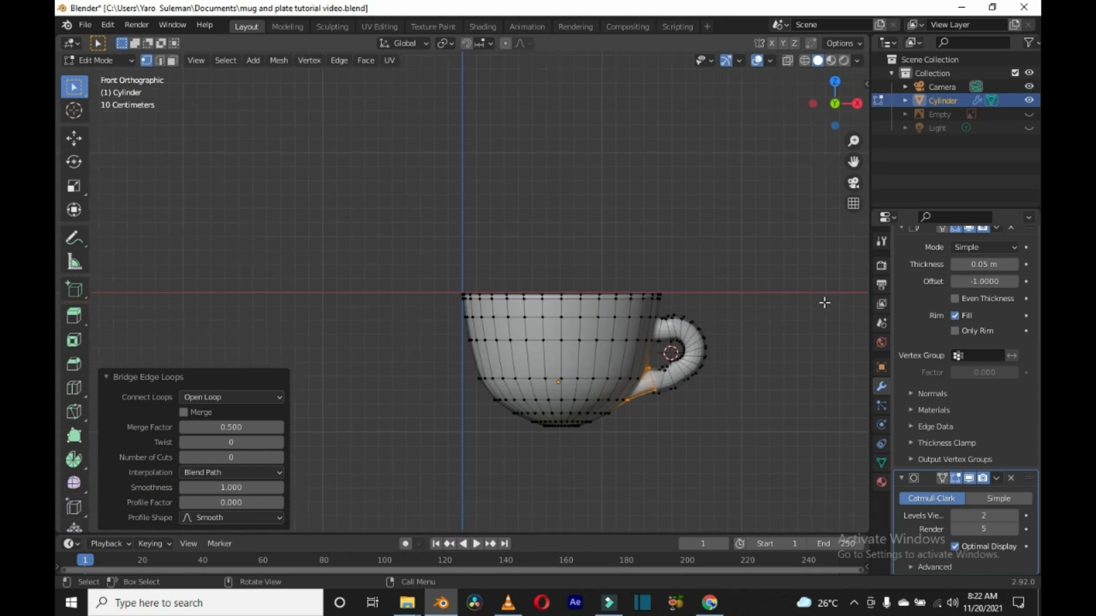
click(1028, 114)
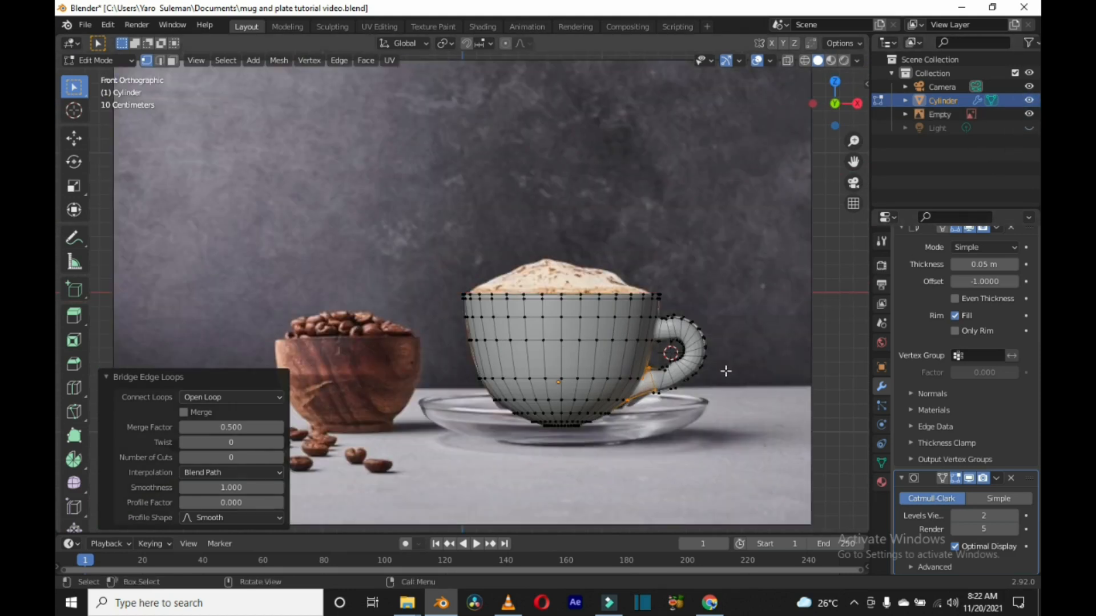
Step: Select the edge loop at the handle's lower joint and move it about 0.025 m in X and -0.039 m in Z
double_click(665, 380)
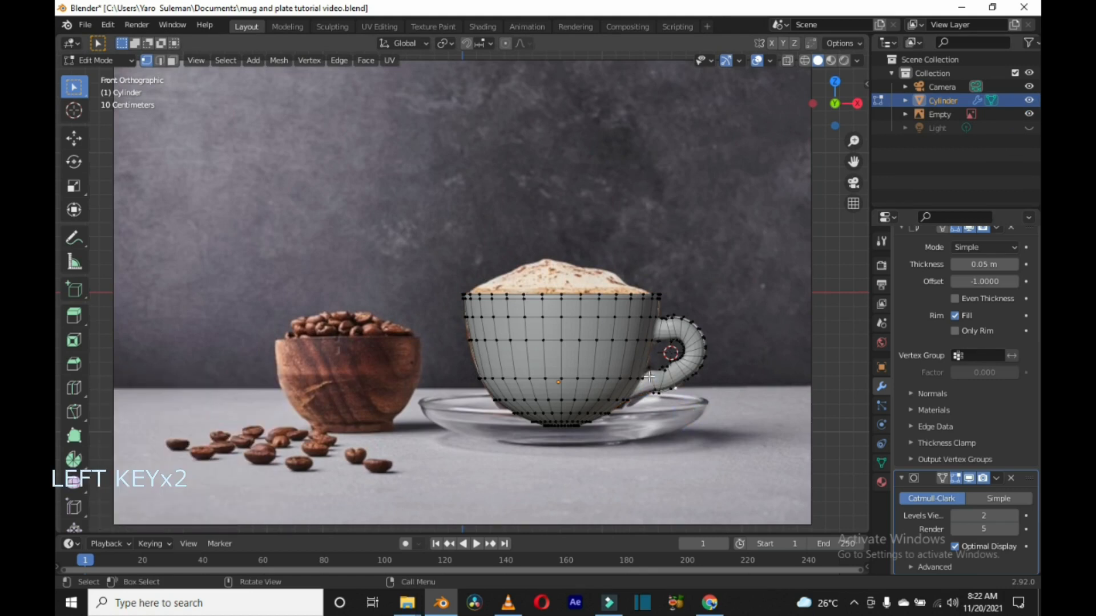
alt+click(652, 377)
key(g)
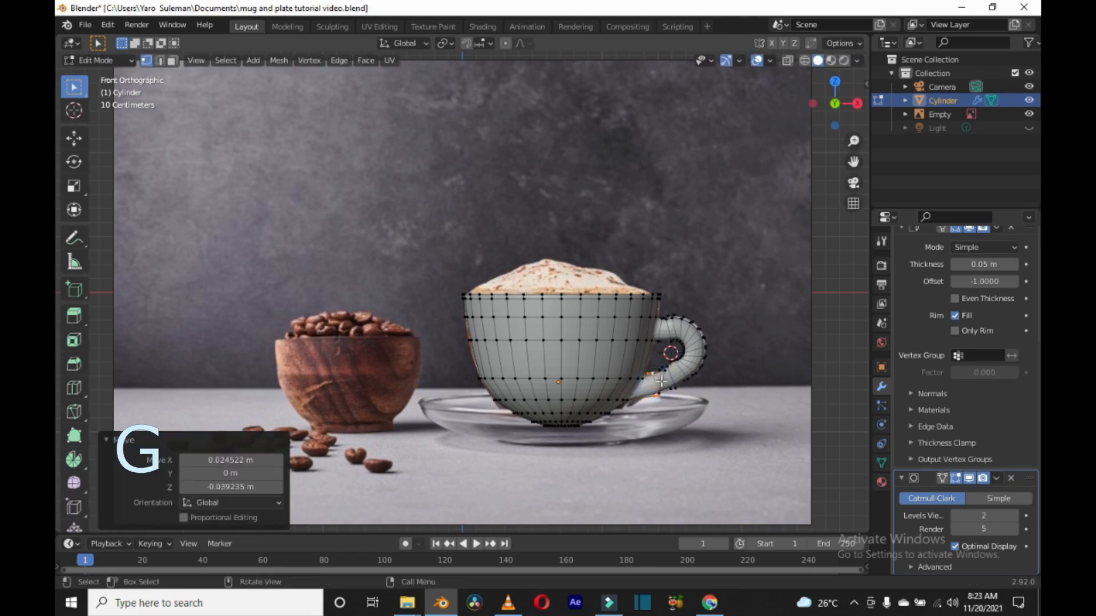
Step: Move the neighbouring edge loop on the handle's lower part about 0.165 m in X and -0.102 m in Z
key(g)
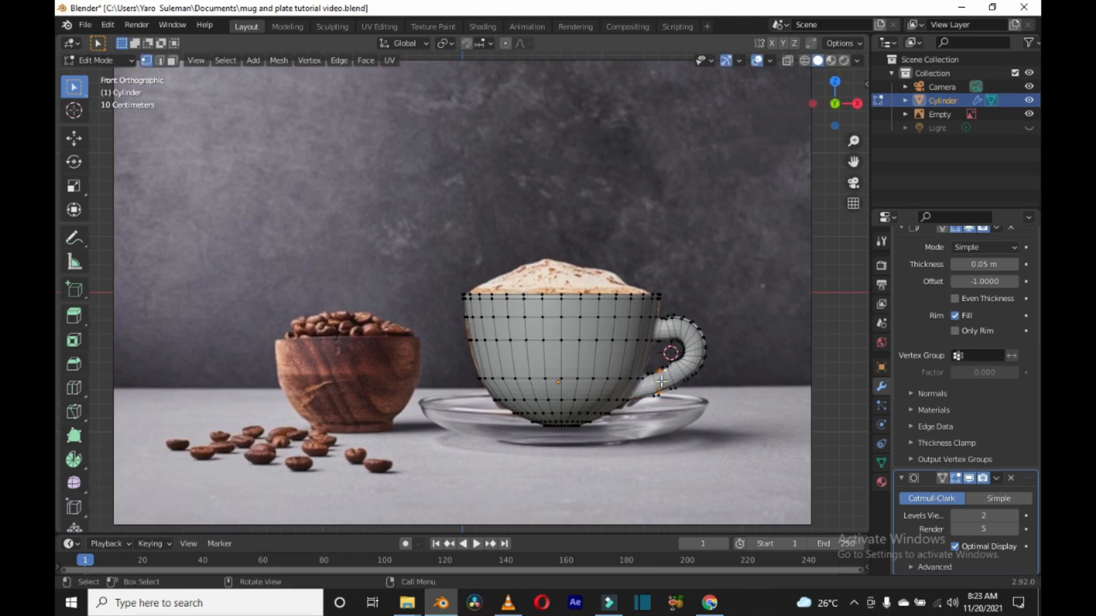
key(g)
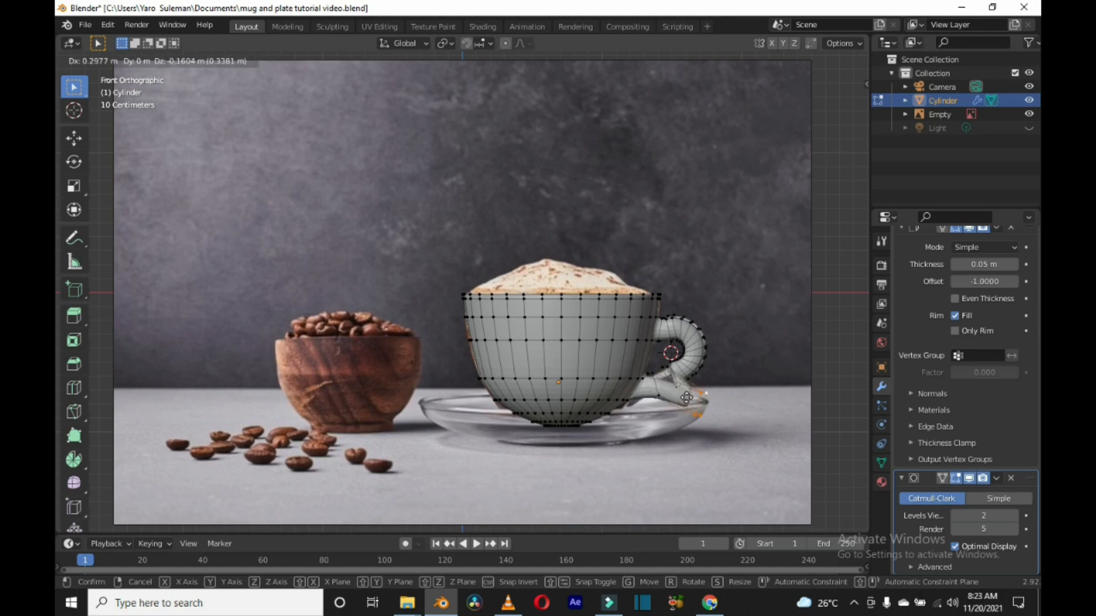
click(682, 394)
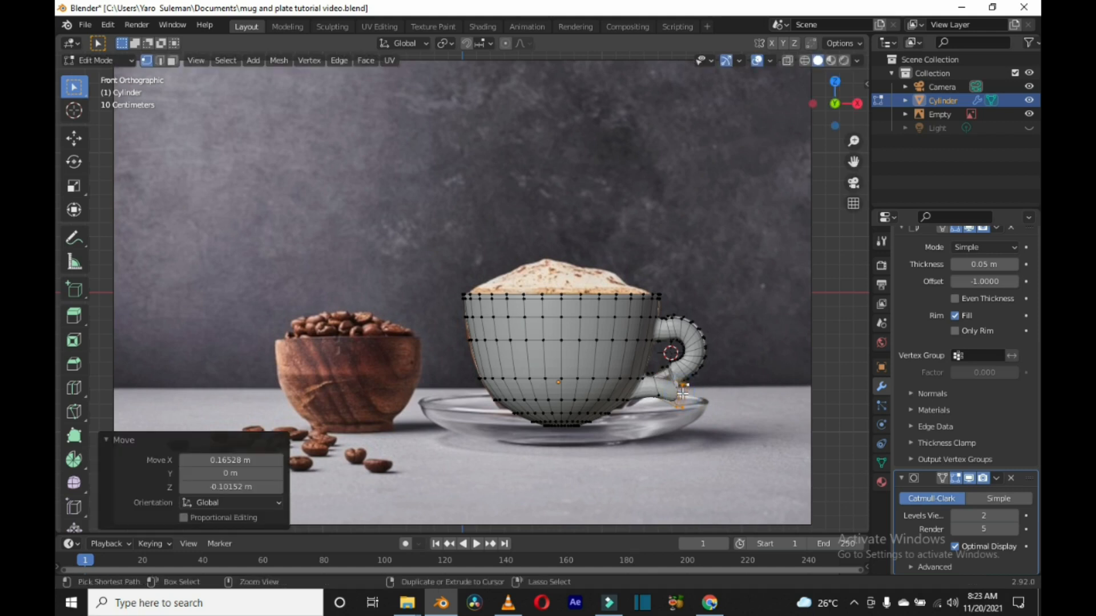
Step: Undo the last edge loop move and, in face selection mode, move one lower handle face about 0.007 m in X and -0.008 m in Z
key(ctrl+z)
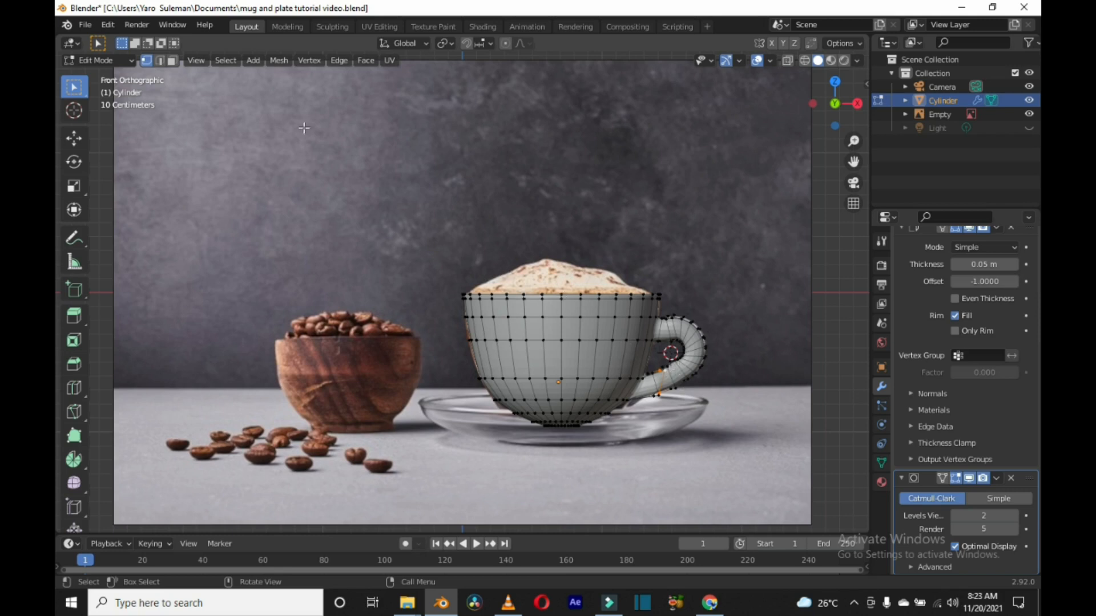
click(171, 60)
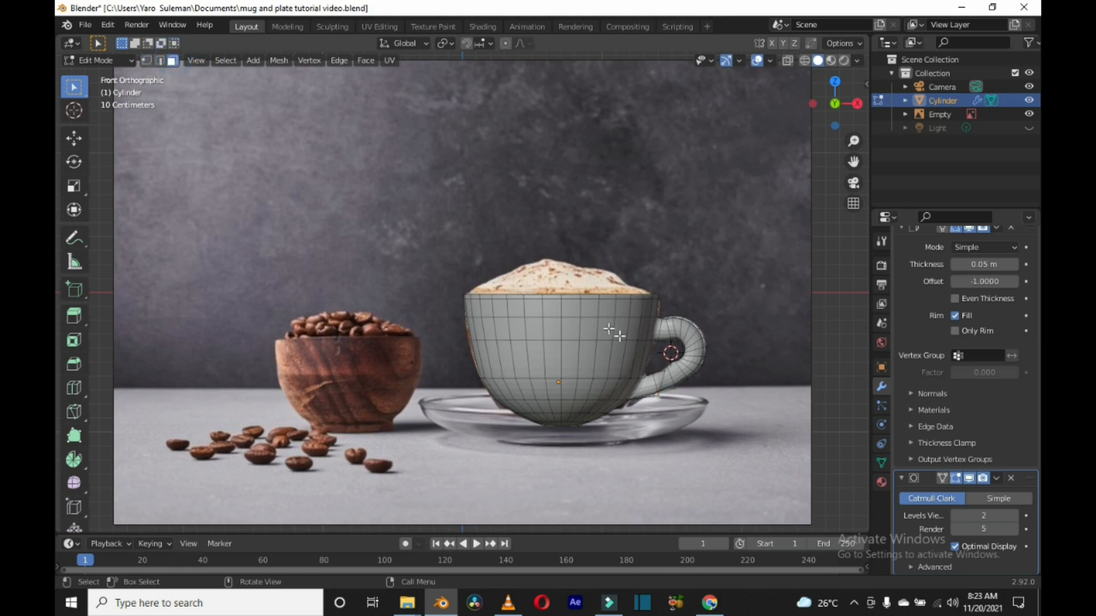
alt+click(674, 379)
key(shift)
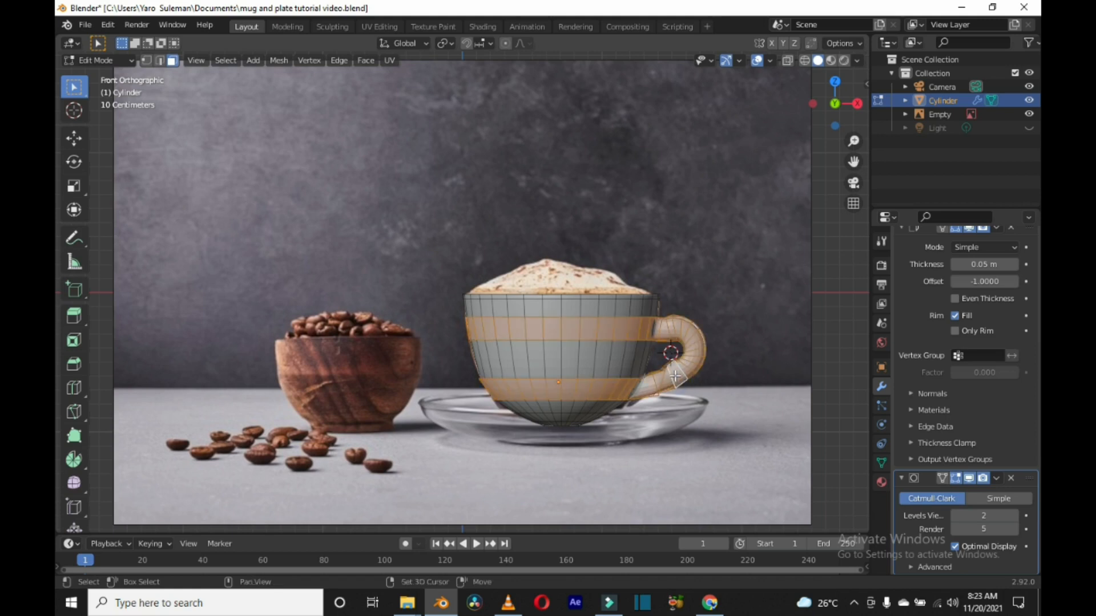
alt+shift+click(674, 377)
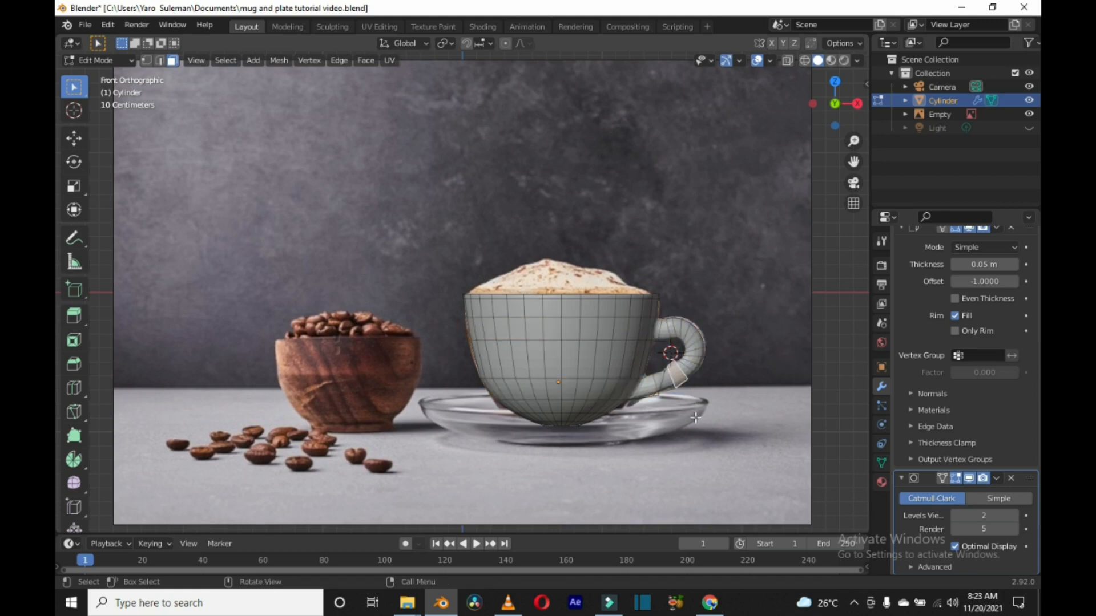
key(shift)
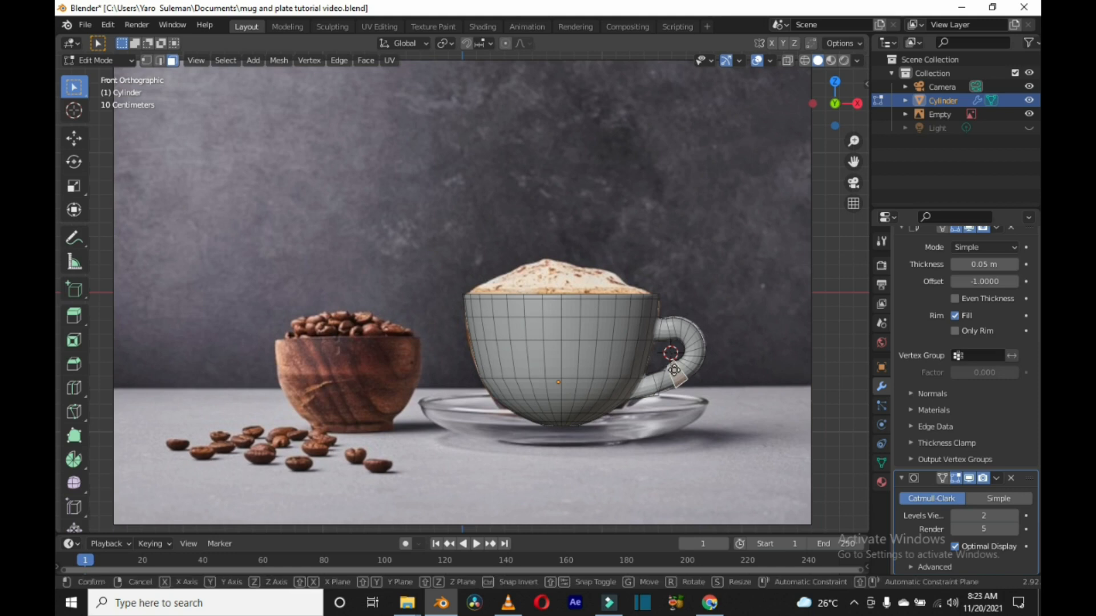
key(g)
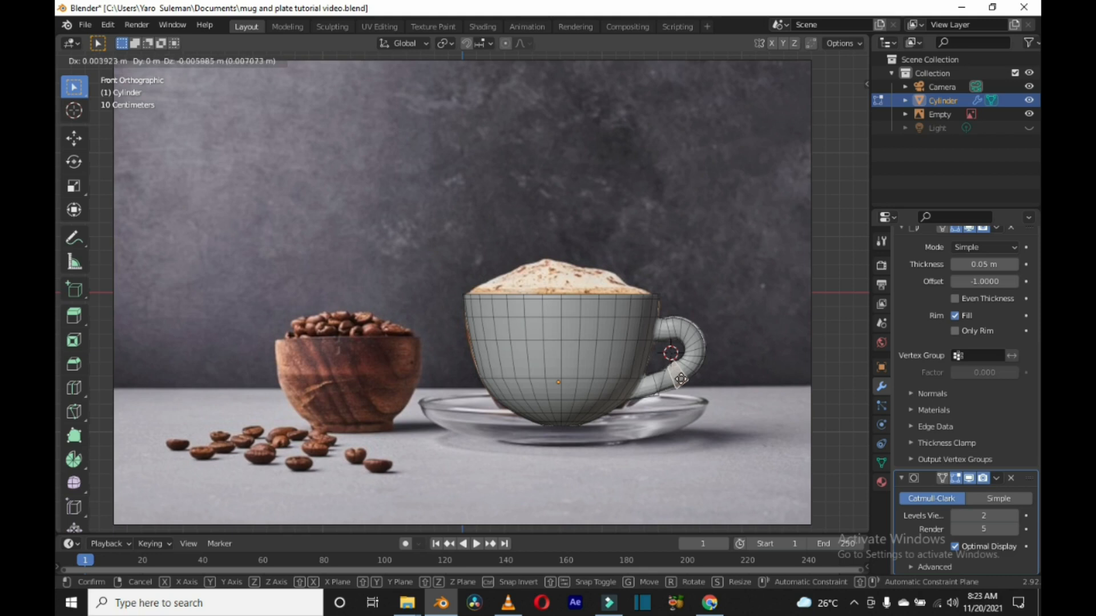
click(684, 381)
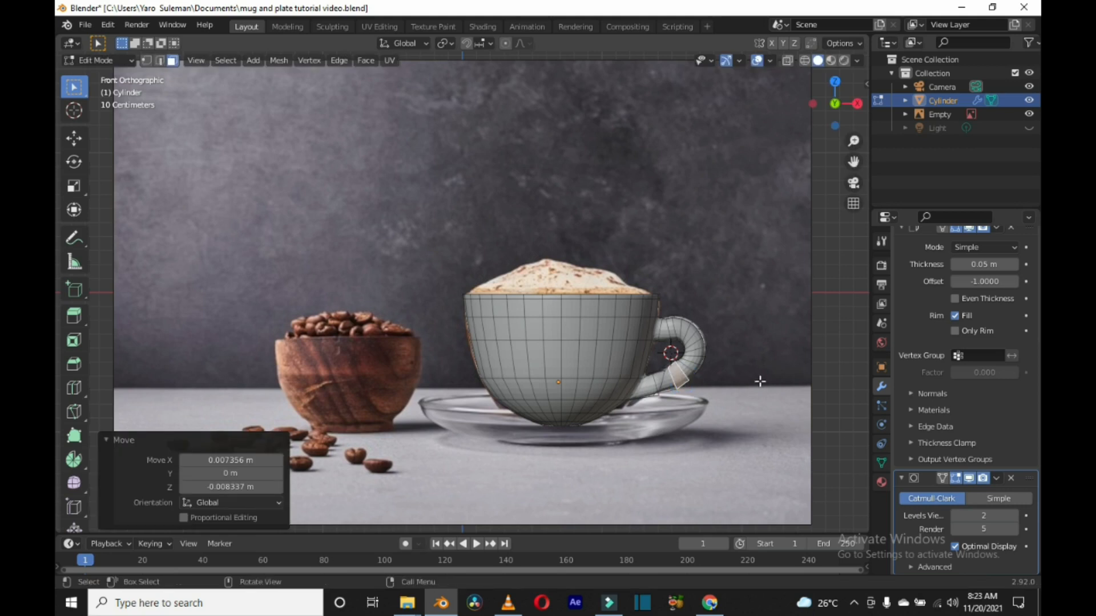
Step: Select the face on the handle's lower part nearer the cup and move it about 0.006 m in X, 0.002 m in Y and 0.011 m in Z
mouse_move(759, 381)
middle_down()
mouse_move(621, 417)
mouse_move(599, 372)
mouse_move(573, 379)
mouse_move(737, 364)
mouse_move(751, 381)
middle_up()
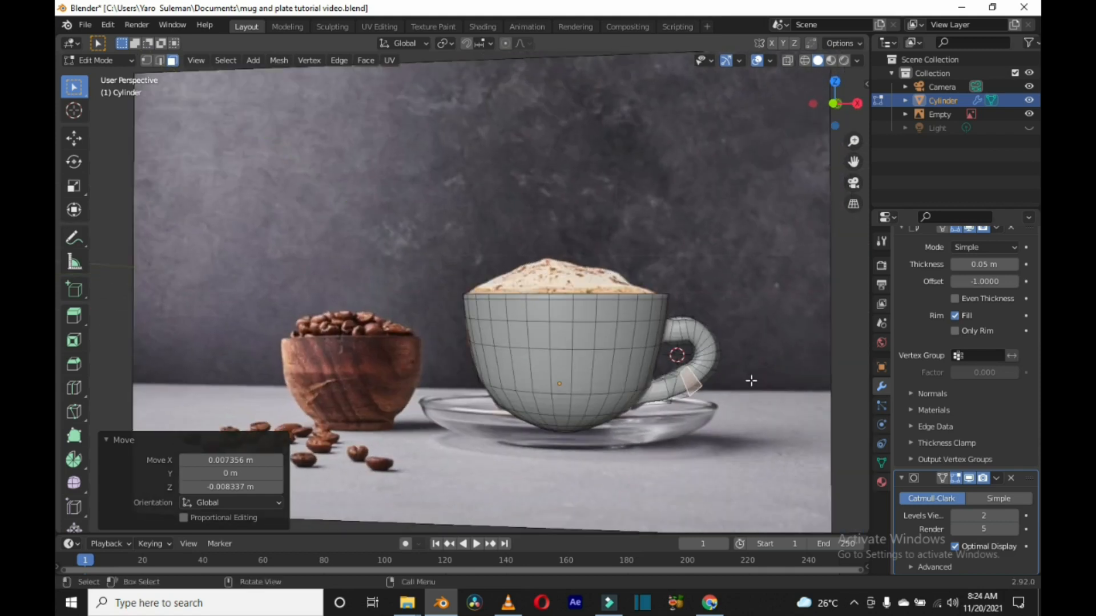
key(Tab)
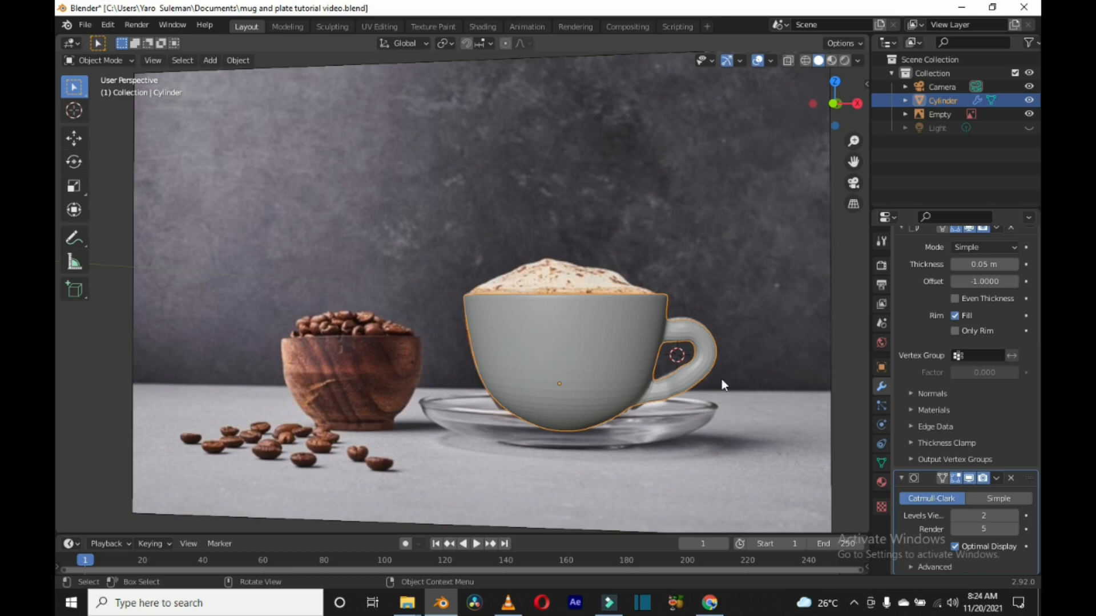
key(Tab)
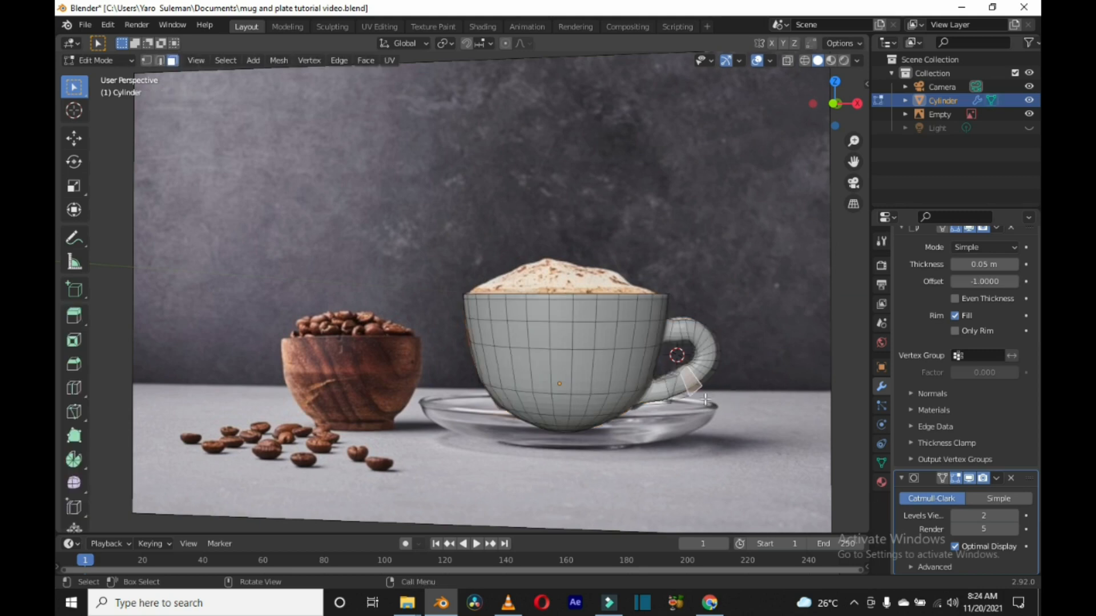
middle_drag(697, 419, 671, 399)
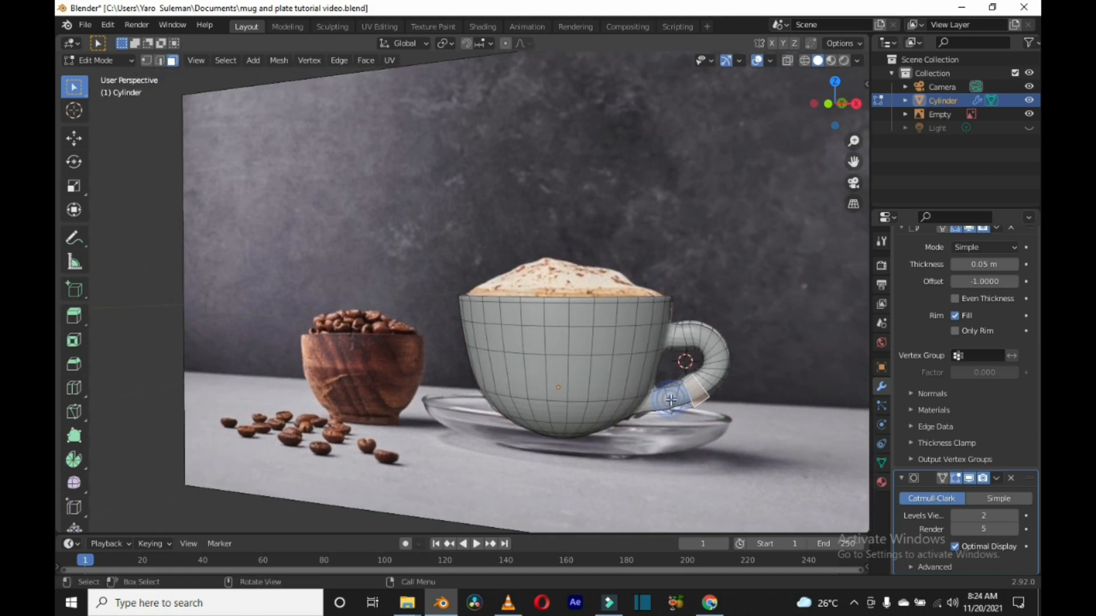
click(671, 400)
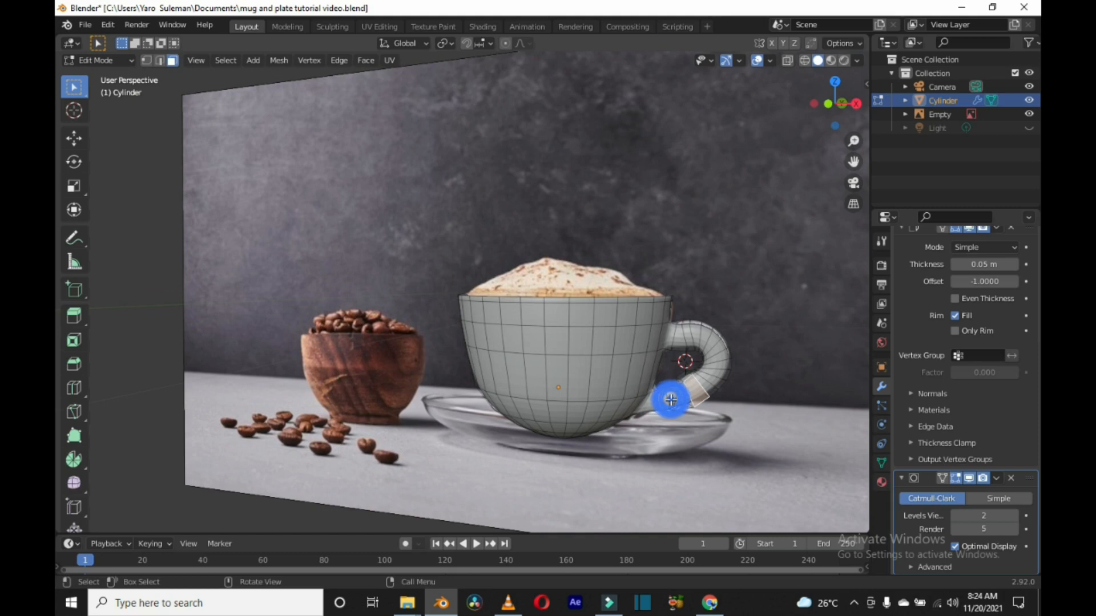
click(673, 393)
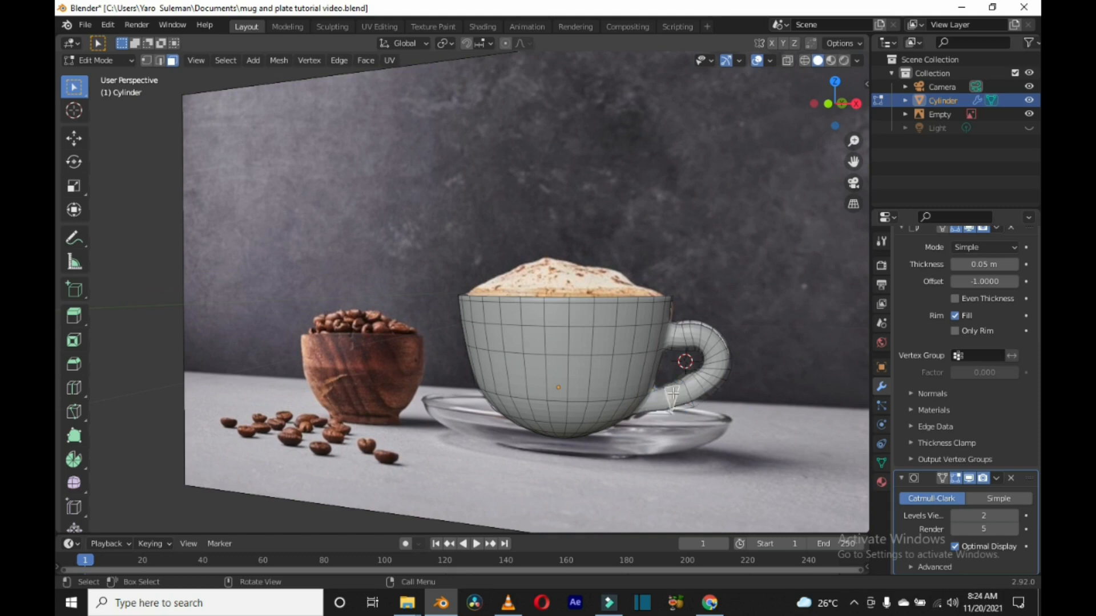
key(g)
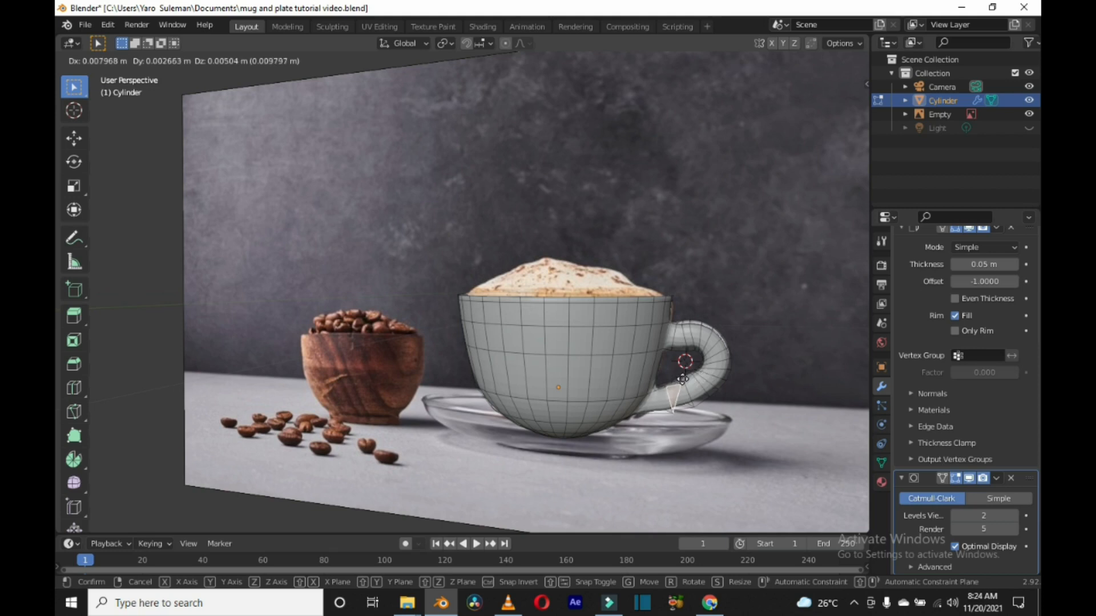
click(685, 374)
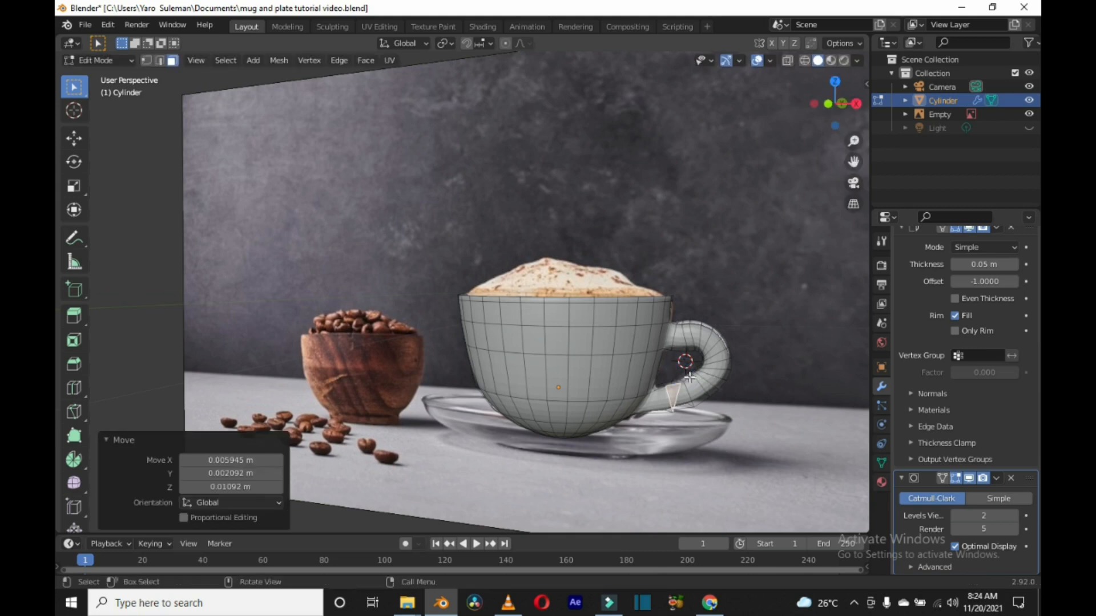
Step: Move the small face on the handle's inner lower curve about 0.013 m in X, 0.004 m in Y and -0.008 m in Z, then deselect it
key(alt+a)
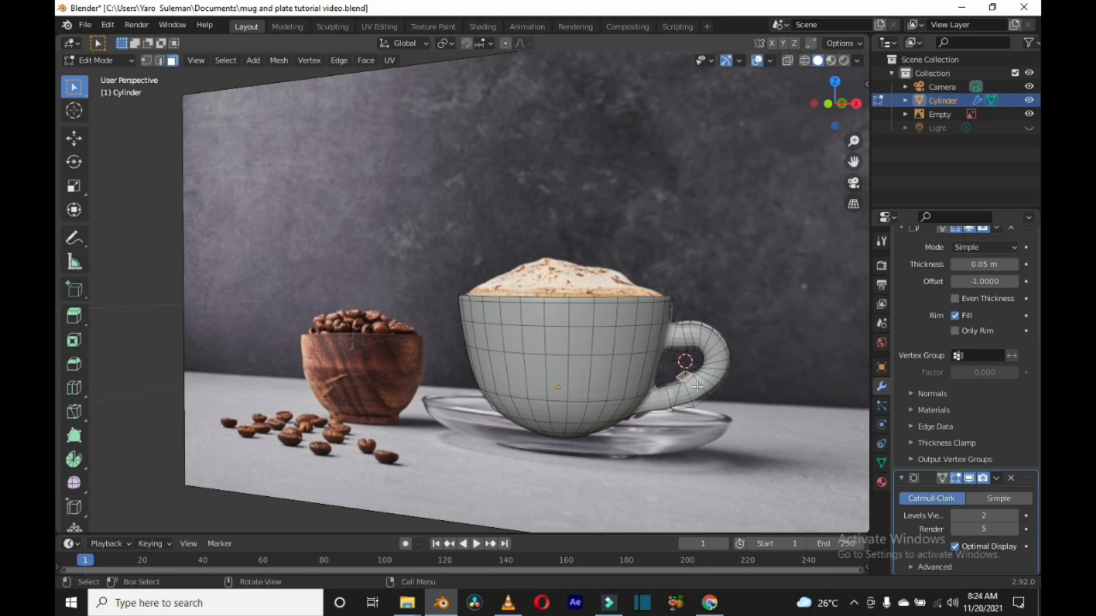
key(g)
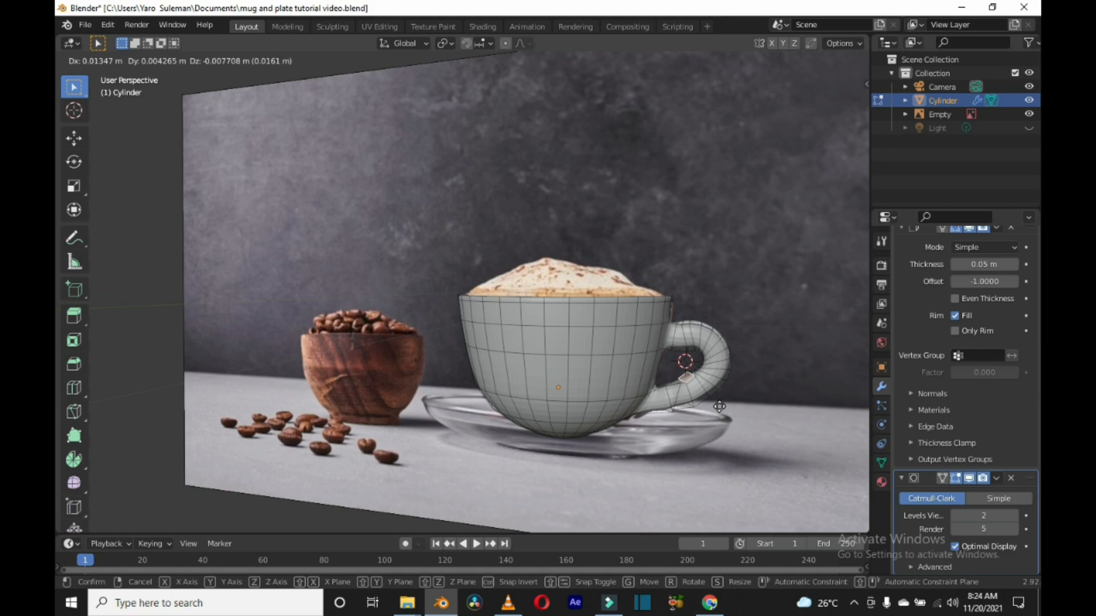
click(719, 406)
click(791, 385)
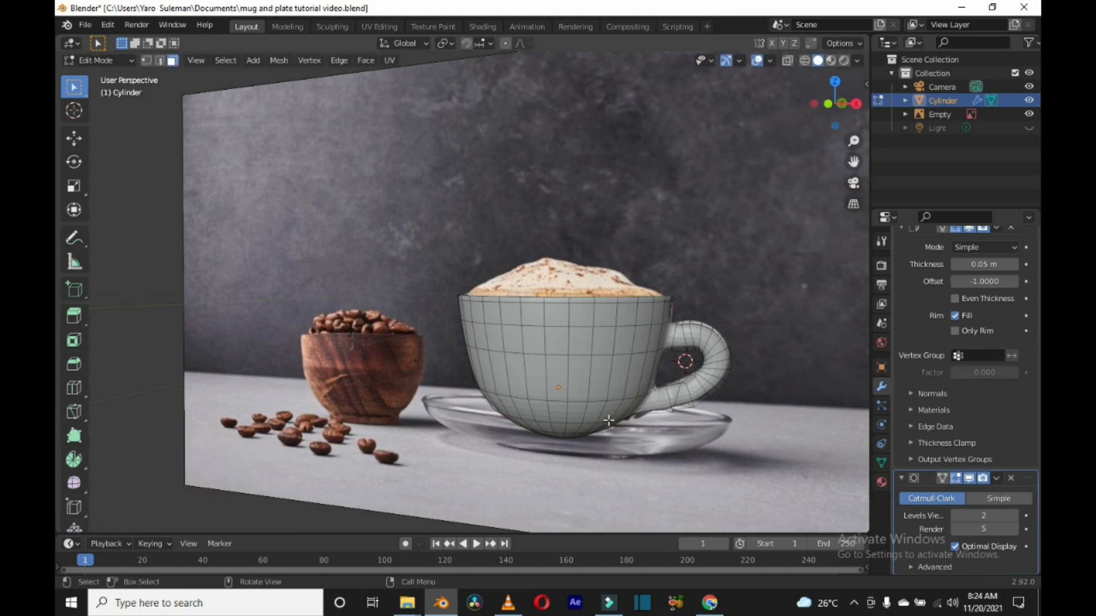
Step: In front view, move the selection at the handle's lower joint about 0.004 m in X and -0.026 m in Z, then return to Object Mode
key(KP_1)
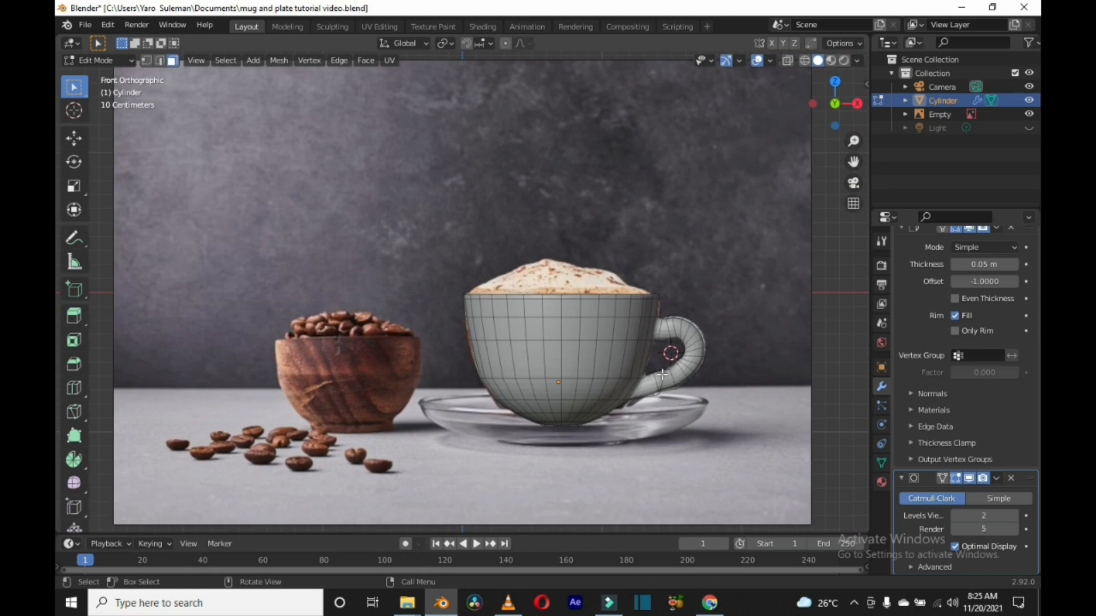
mouse_move(662, 381)
middle_down()
mouse_move(665, 401)
mouse_move(653, 366)
middle_up()
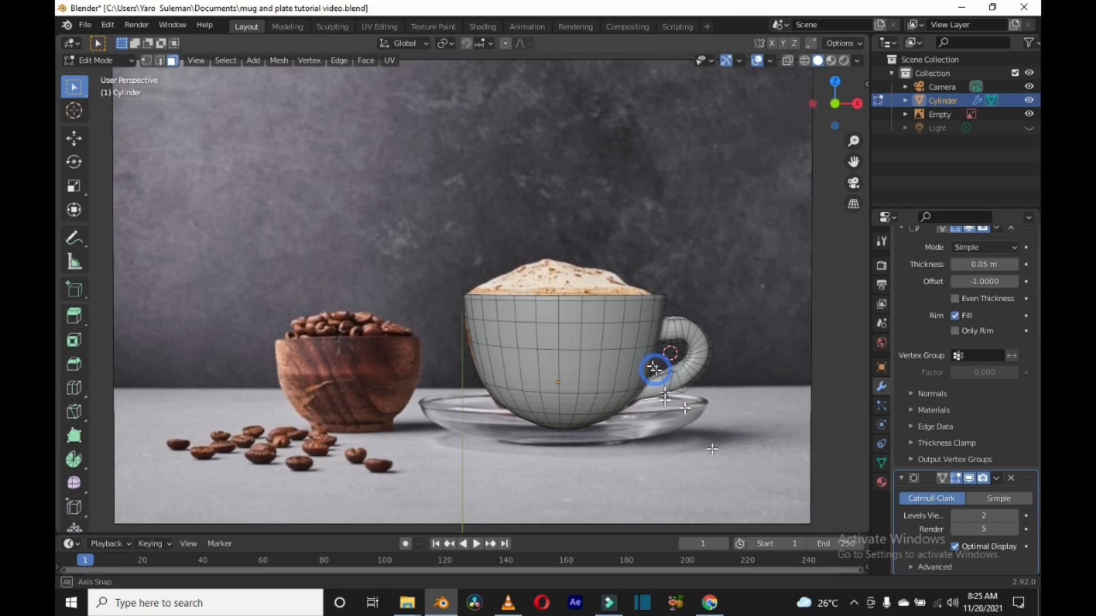
alt+middle_drag(665, 397, 685, 408)
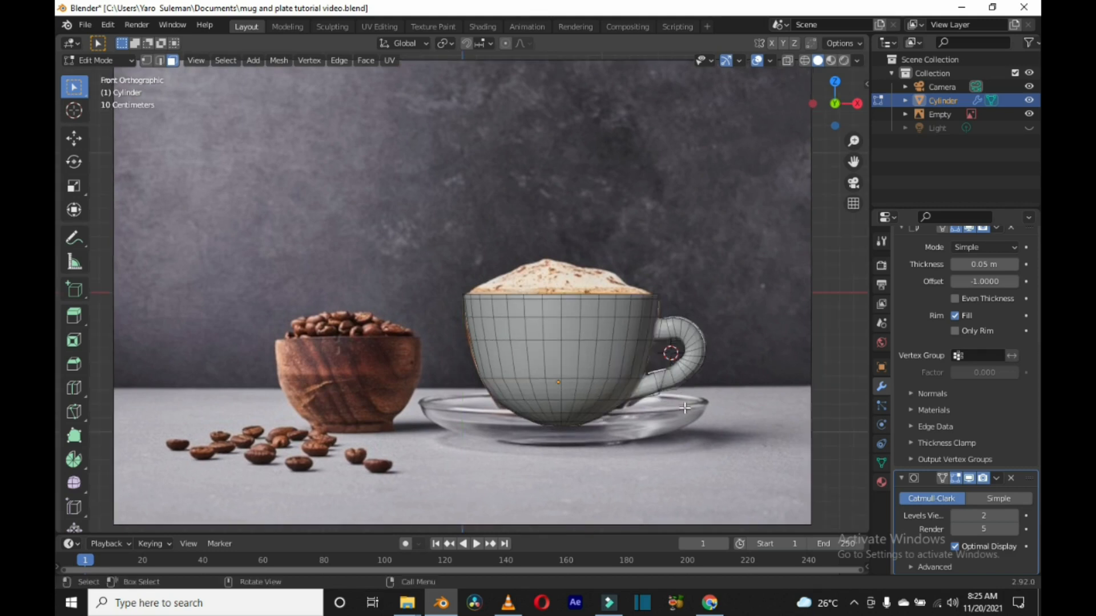
key(g)
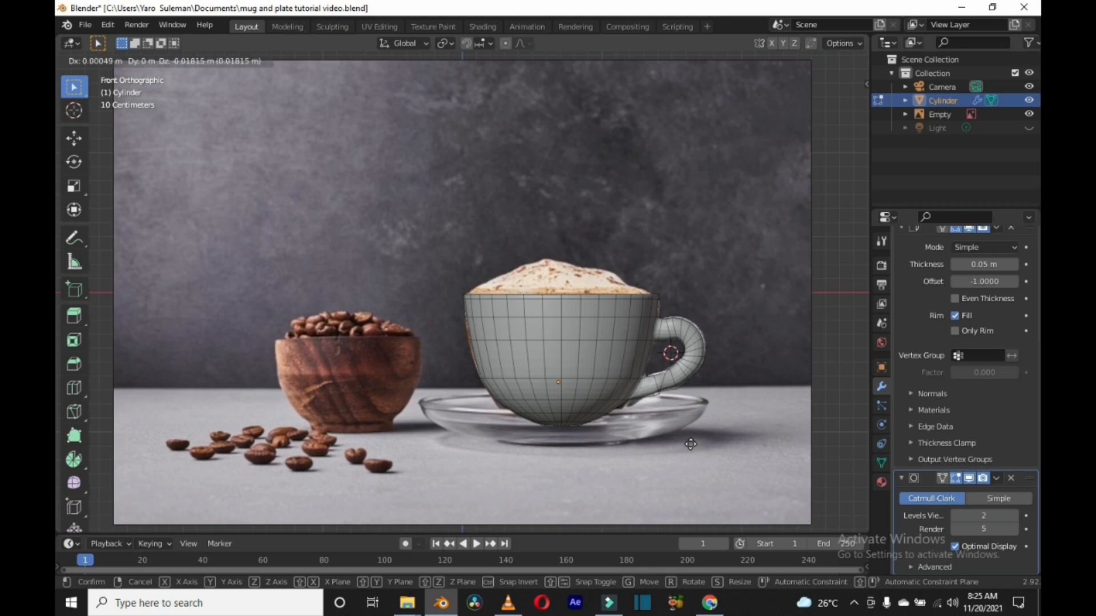
click(742, 403)
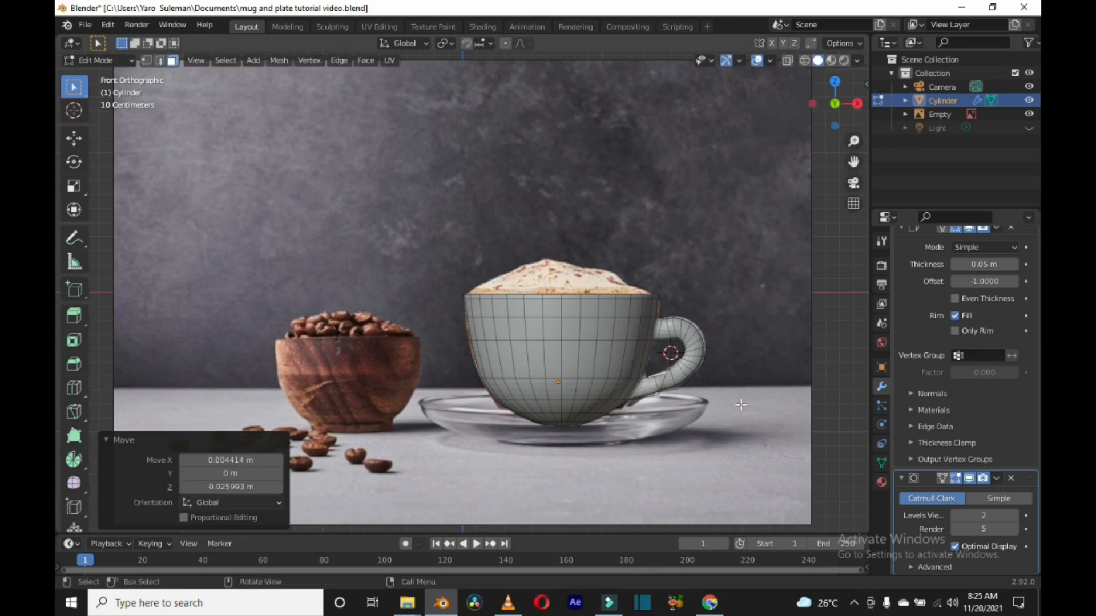
click(762, 326)
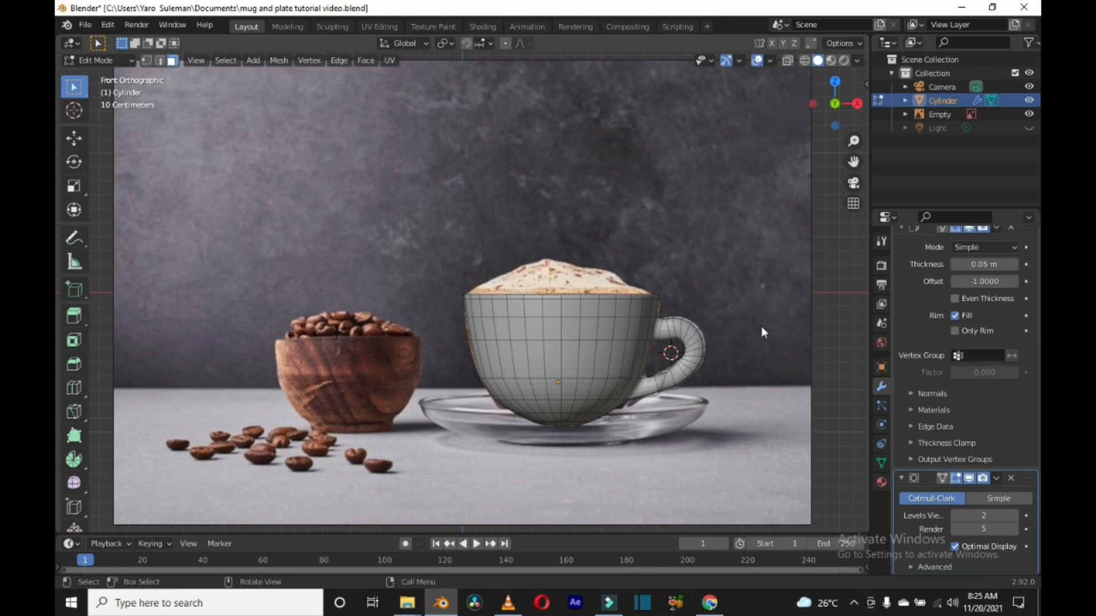
key(Tab)
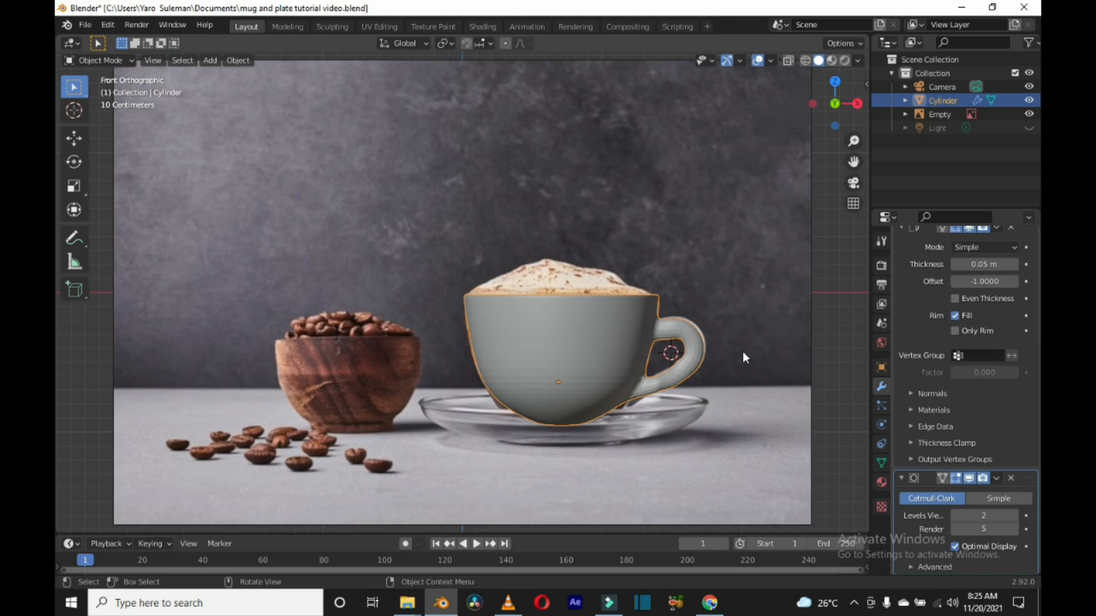
Step: Try to remove the Solidify modifier from the cup's modifier stack
click(1014, 244)
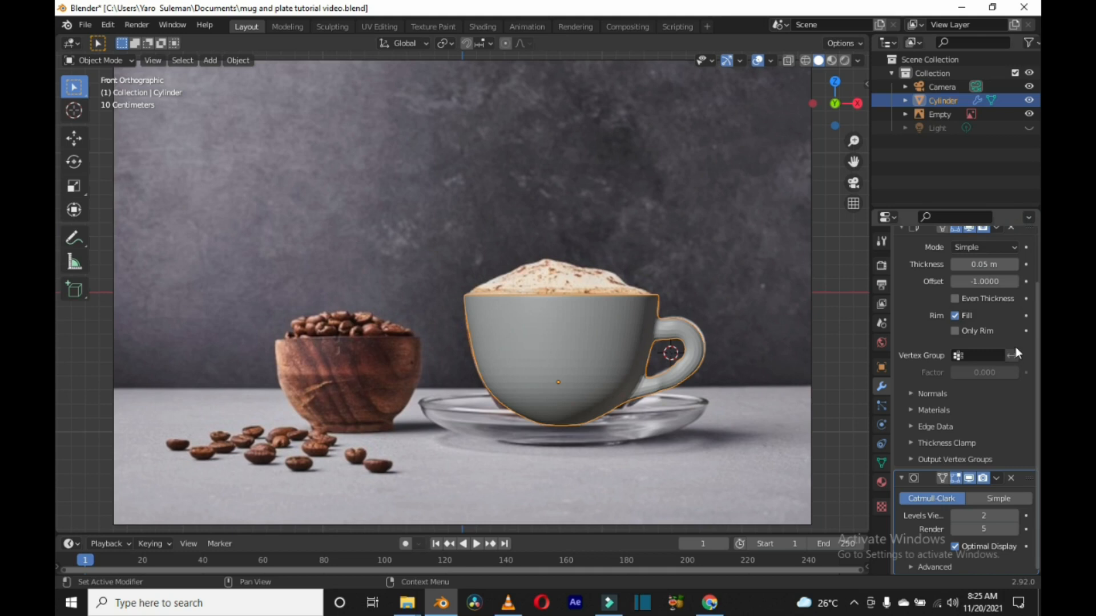
key(x)
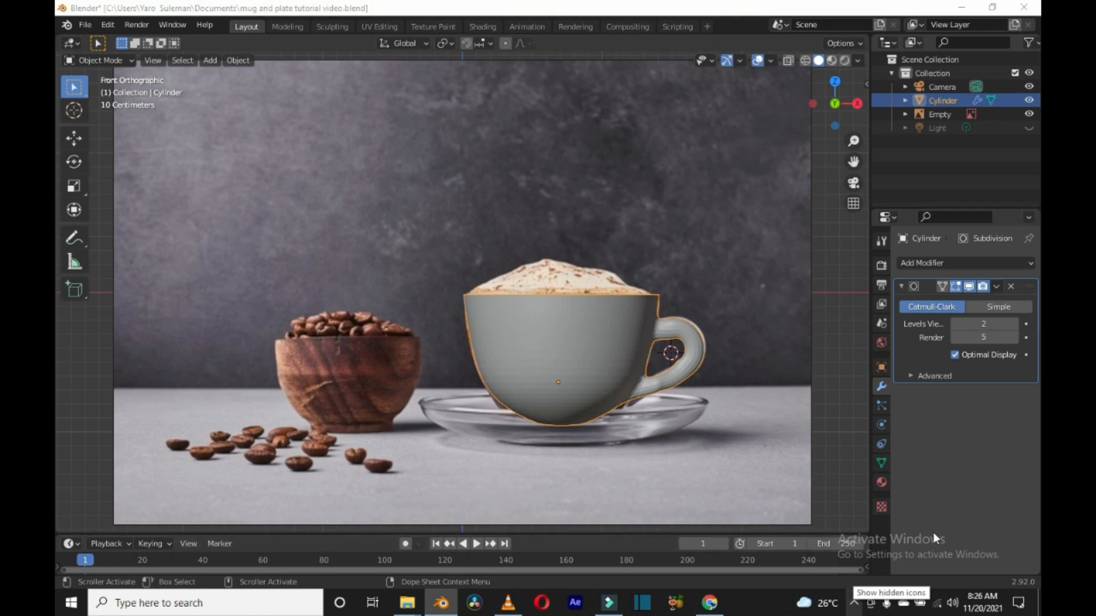
click(828, 575)
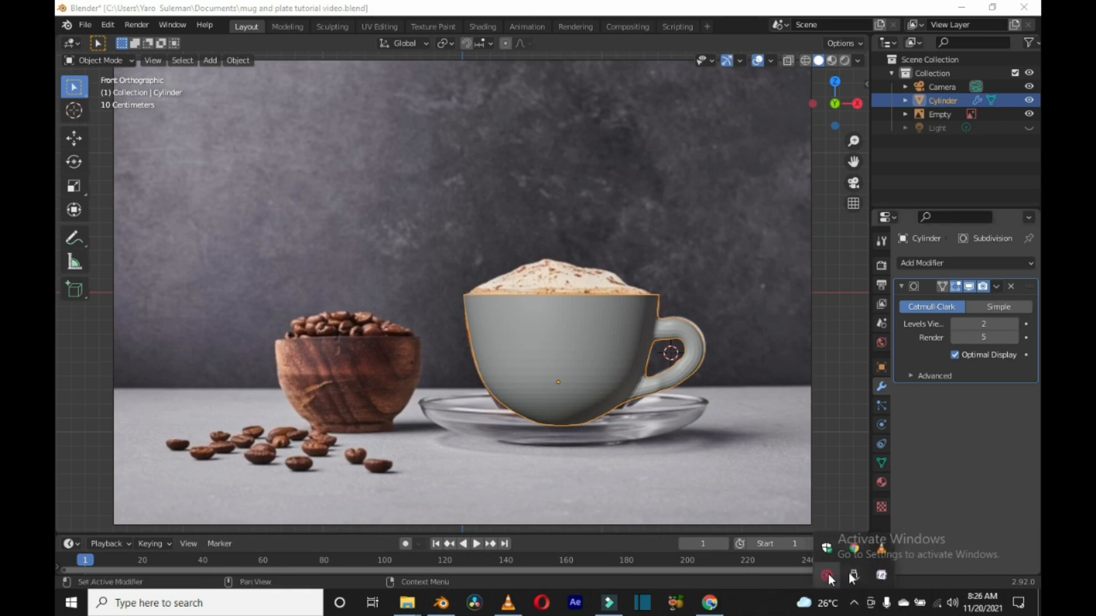
right_click(827, 576)
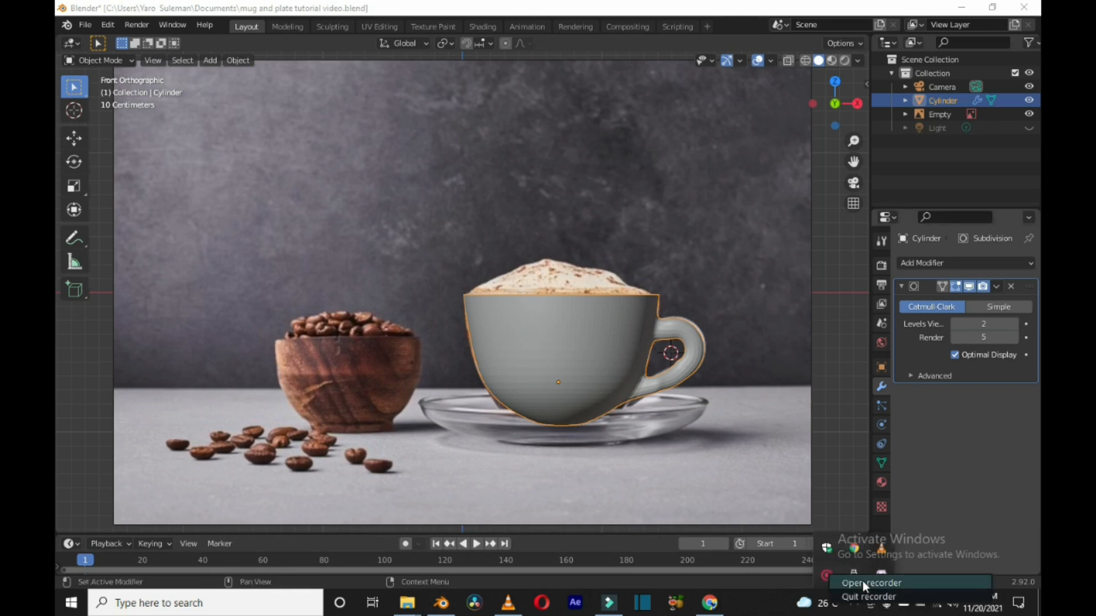
click(861, 580)
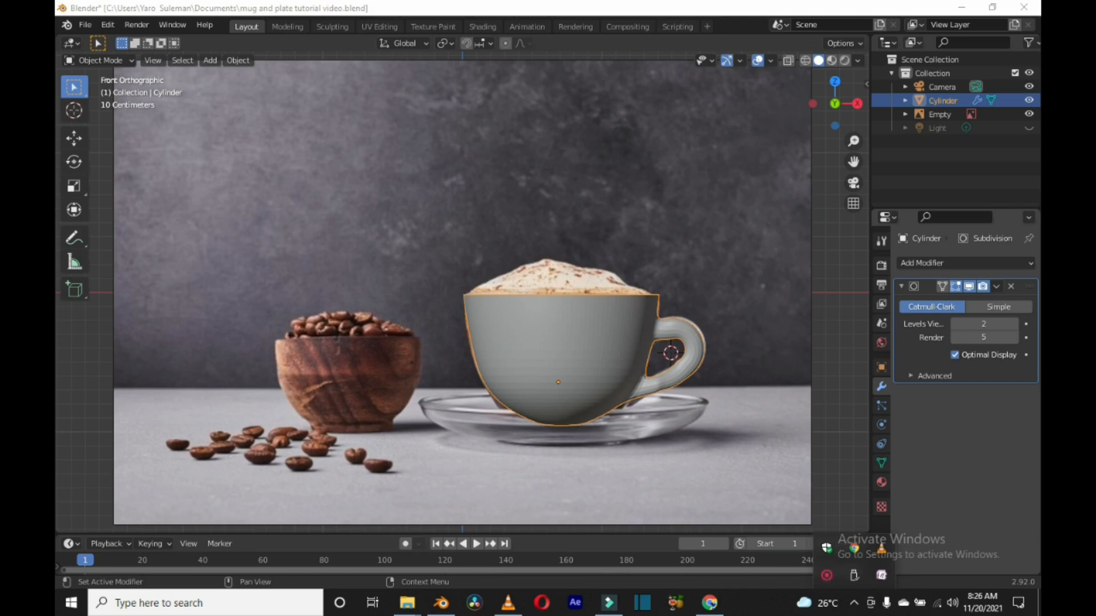
click(826, 576)
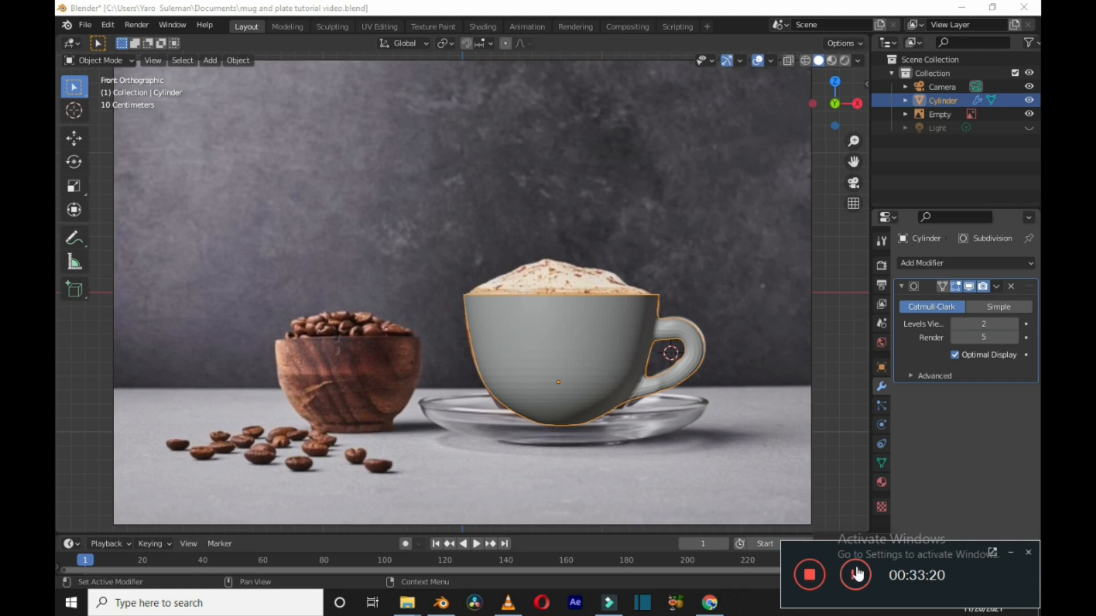
click(856, 573)
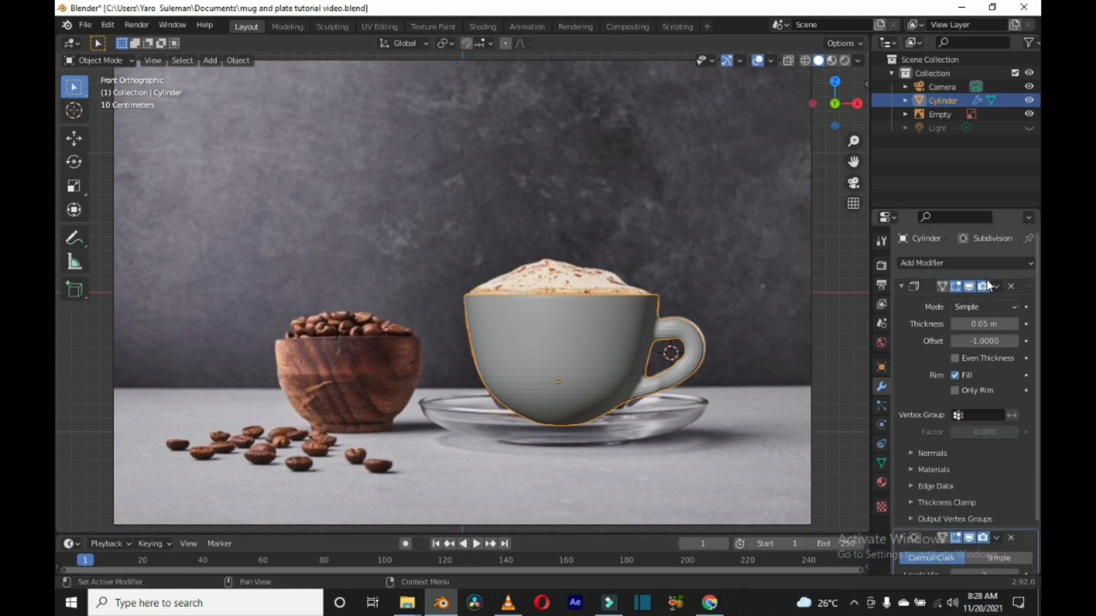
Step: Apply the cup's Solidify modifier and its Subdivision modifier so both are baked into the mesh
click(996, 287)
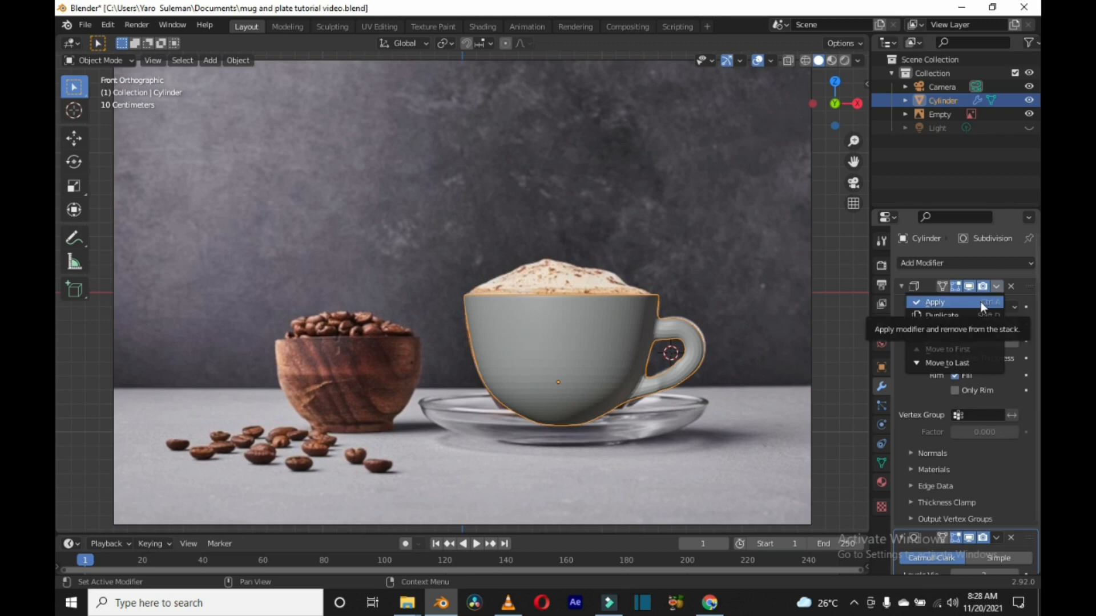
click(980, 302)
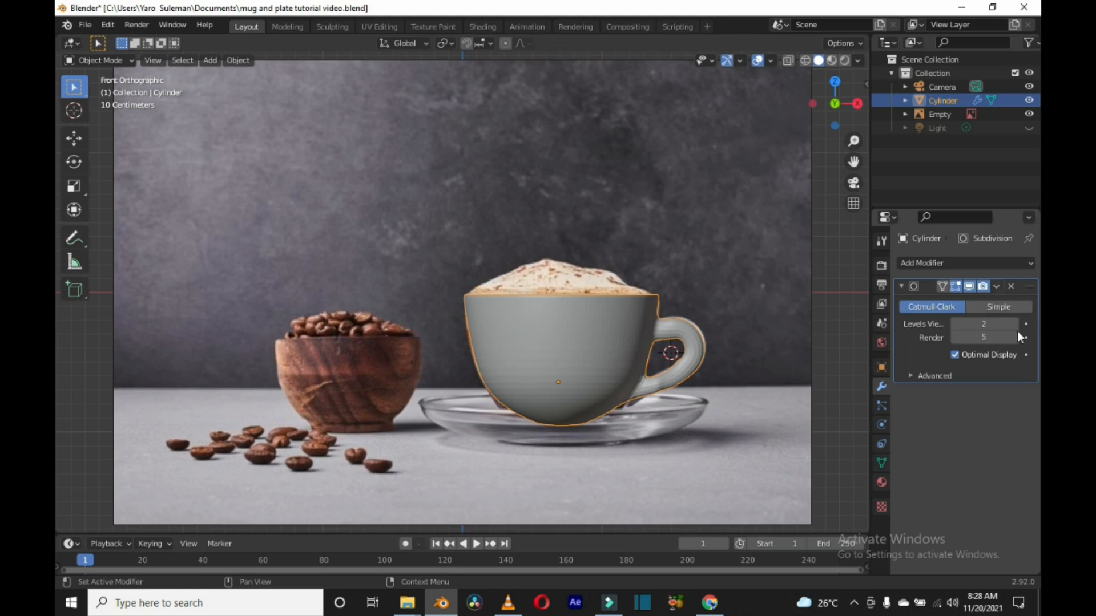
click(995, 286)
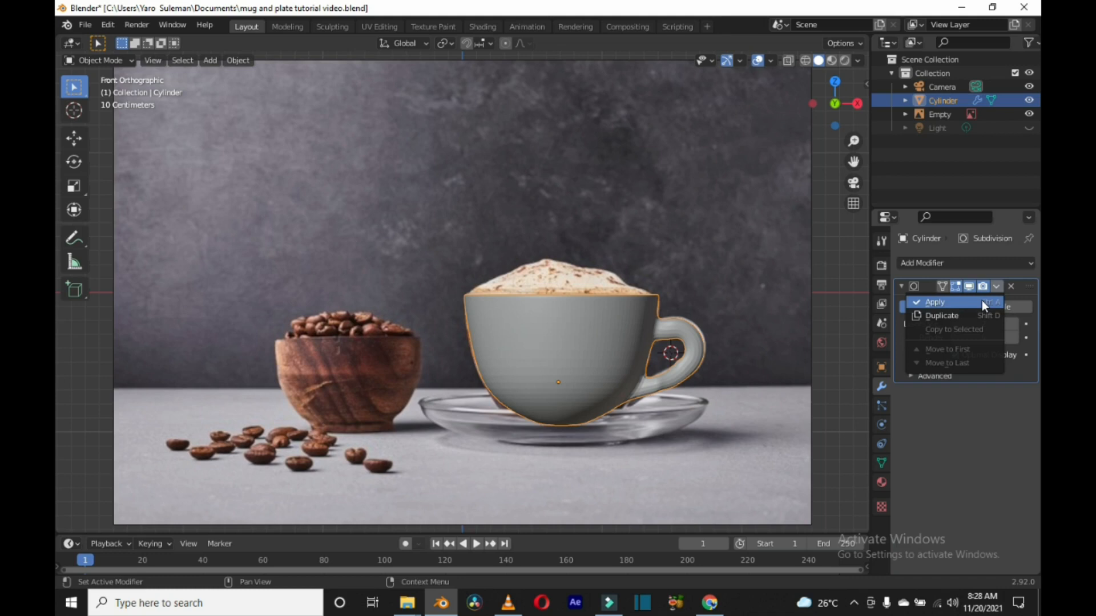
click(981, 302)
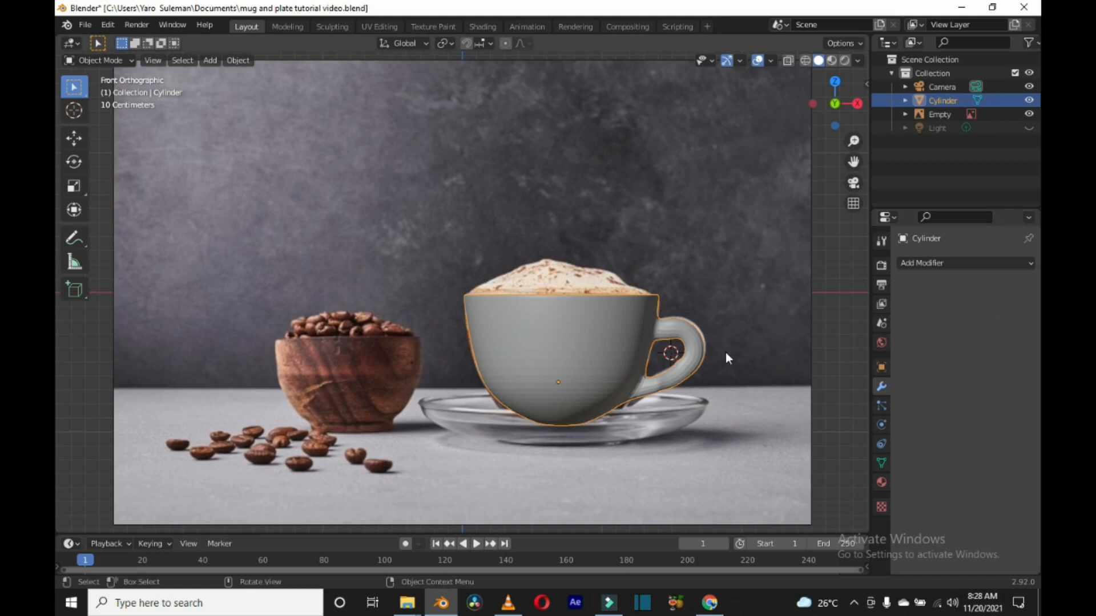
middle_drag(700, 362, 539, 355)
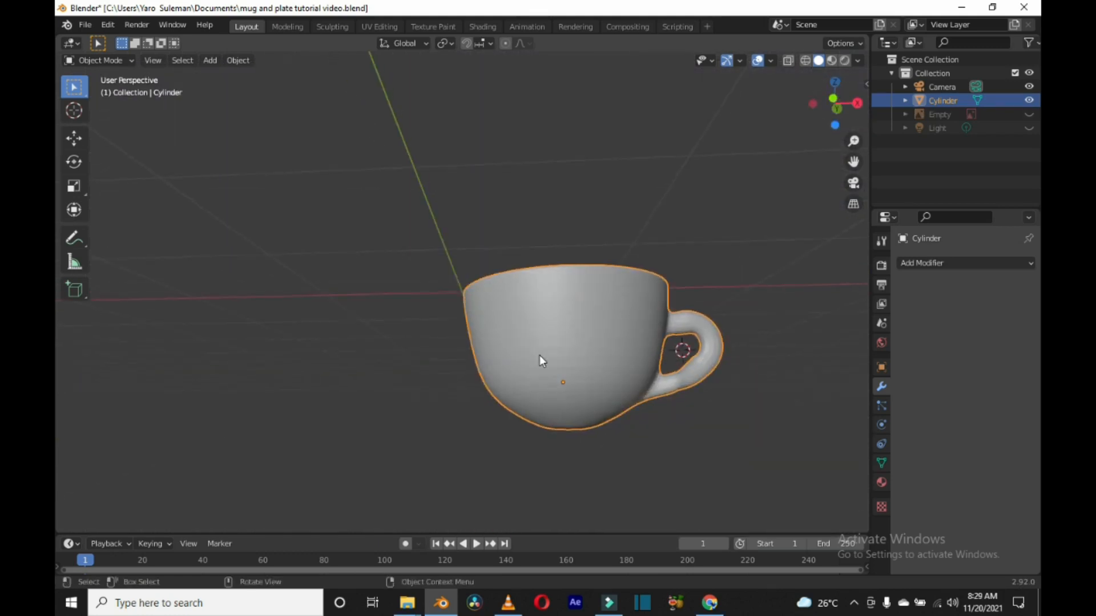
key(KP_5)
key(KP_1)
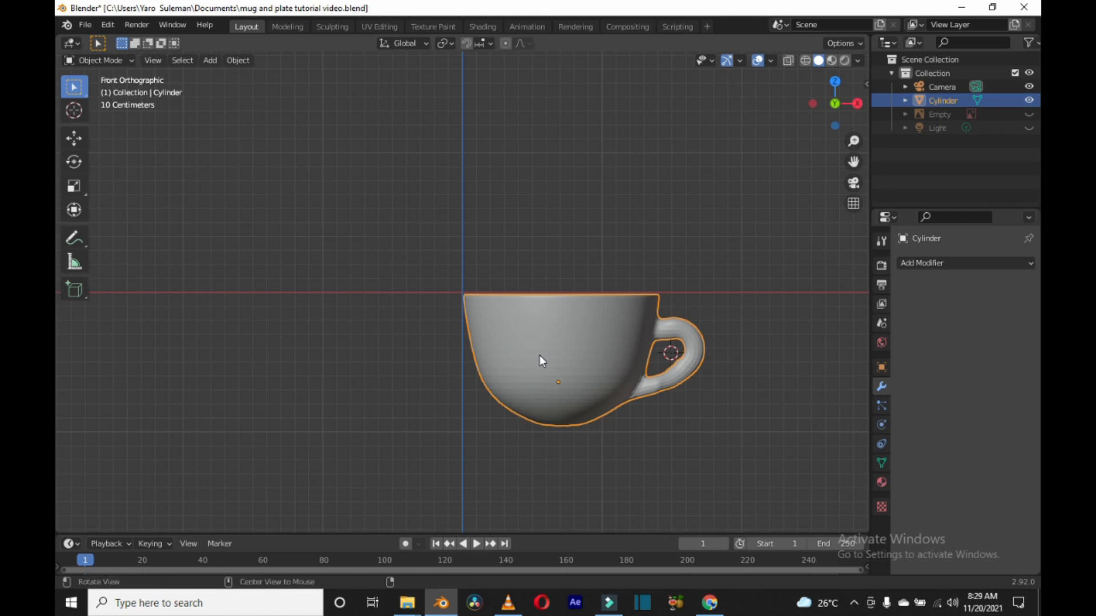
key(alt+z)
key(alt+z)
key(alt+z)
key(alt+z)
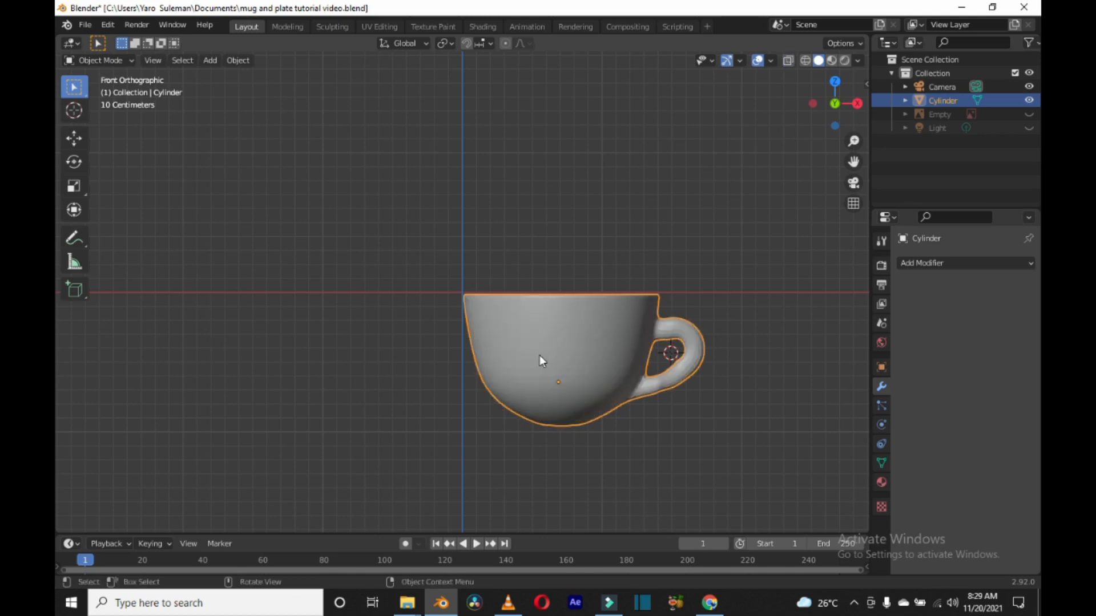
Step: Enter Edit Mode on the cup and switch the mesh selection to vertices
key(Tab)
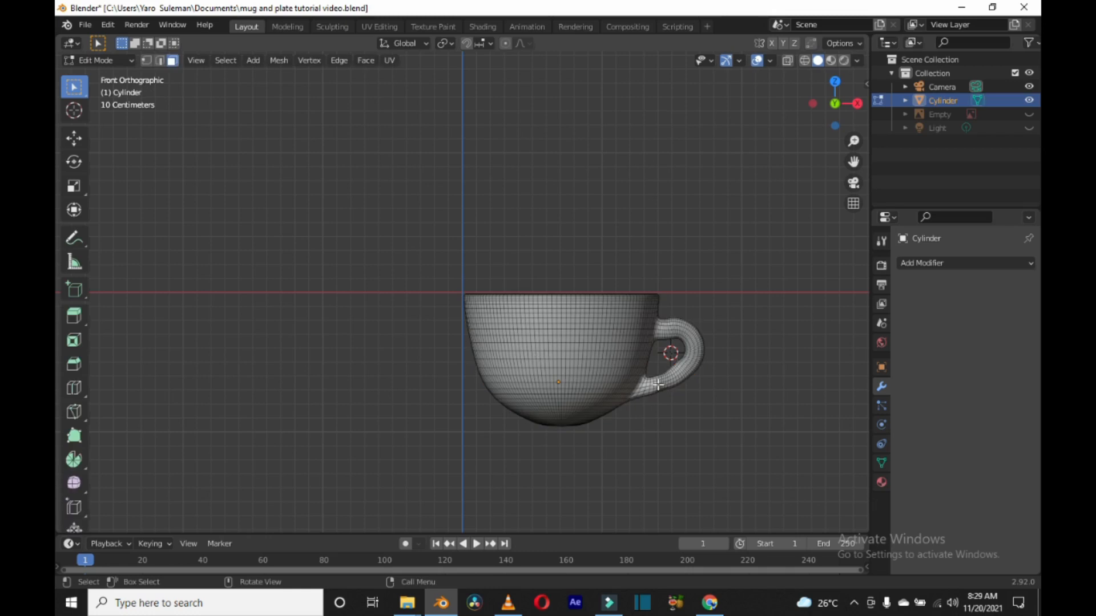
click(146, 60)
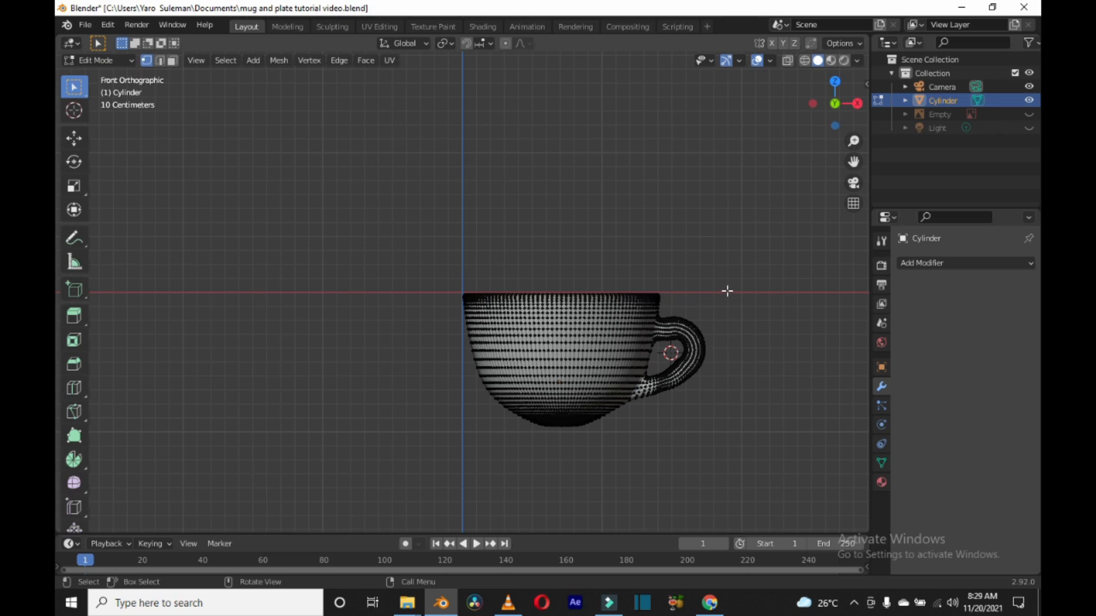
key(z)
key(alt+z)
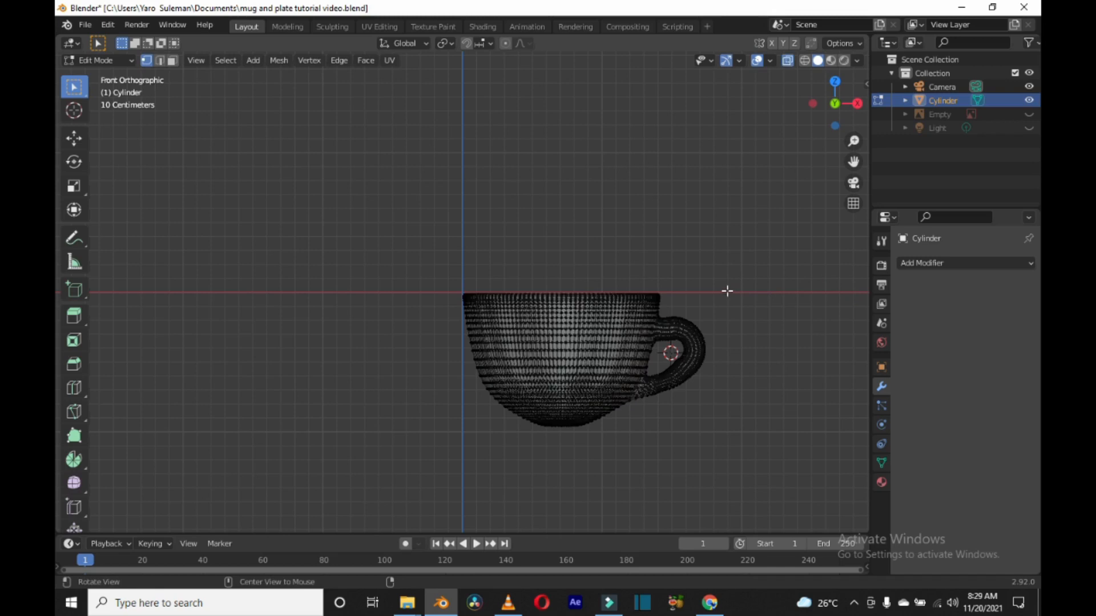
middle_drag(754, 311, 772, 342)
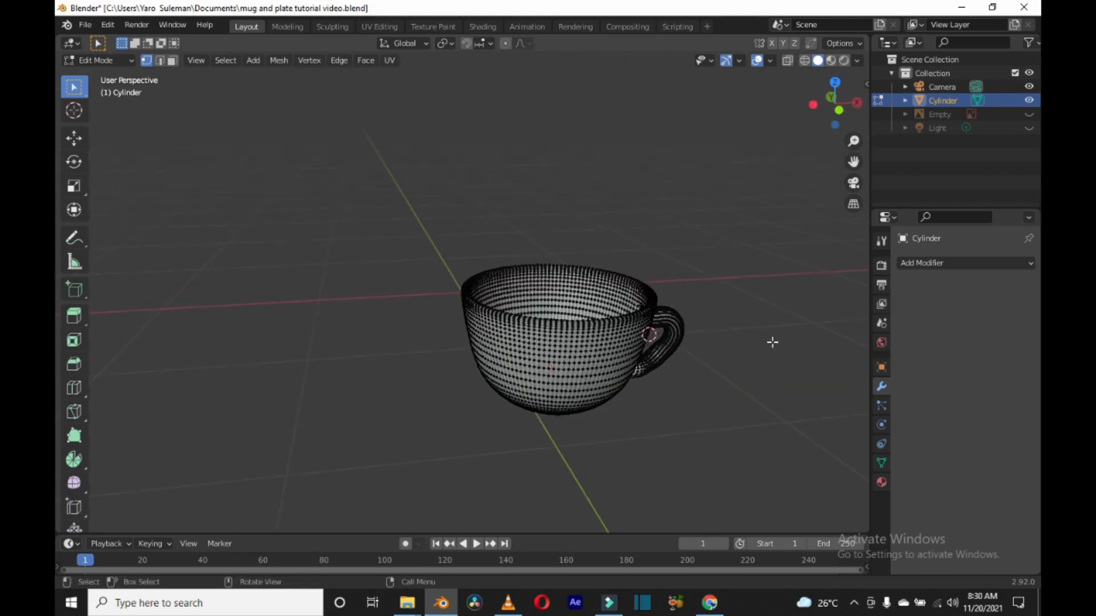